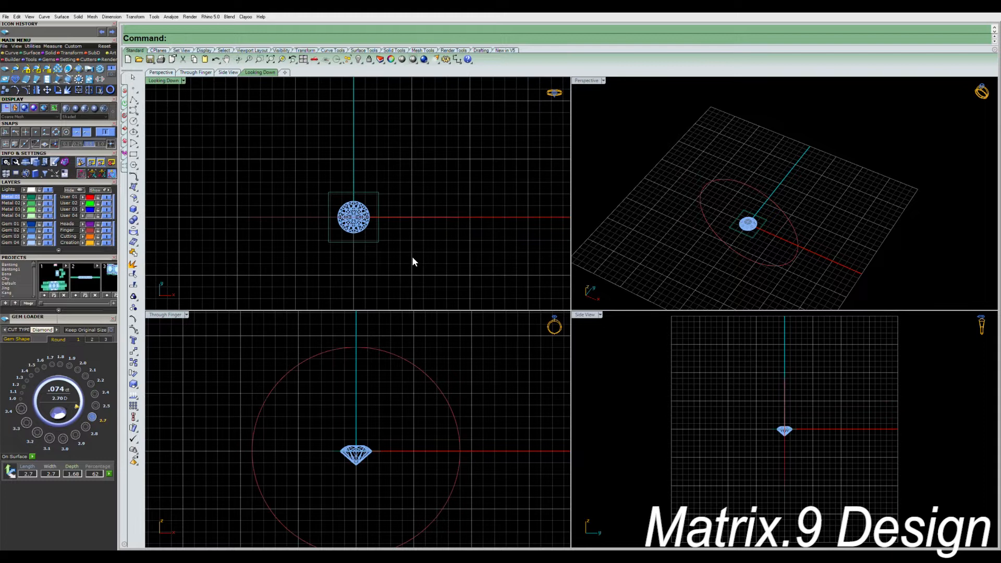
- Dimension one side of the square around the gem in the Looking Down view, and delete the dimension
{"action": "right_click", "coordinate": [399, 250]}
{"action": "left_click", "coordinate": [379, 241]}
{"action": "left_click", "coordinate": [378, 191]}
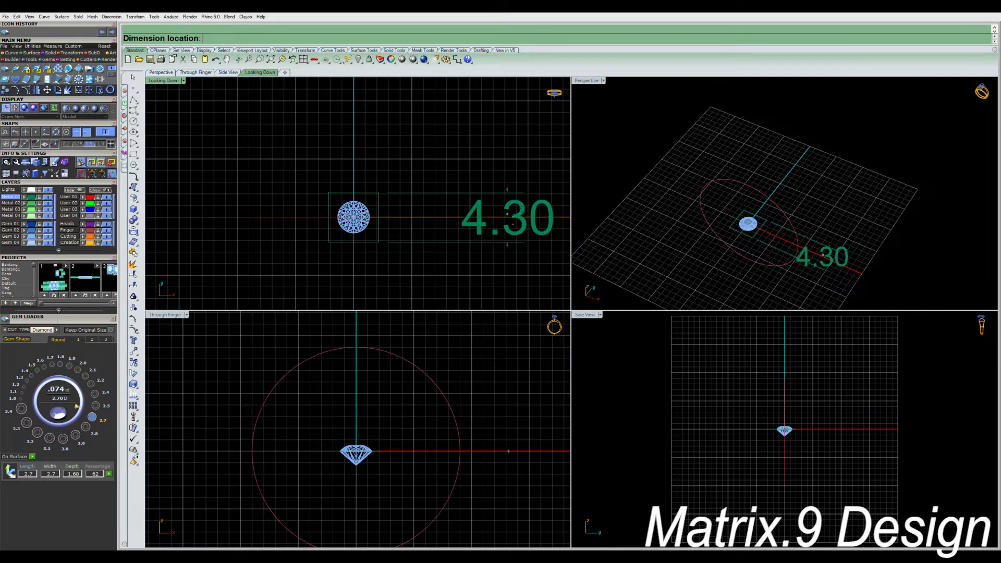
{"action": "left_click", "coordinate": [508, 217]}
{"action": "right_click_drag", "start_coordinate": [675, 232], "coordinate": [771, 230]}
{"action": "scroll", "coordinate": [871, 232], "scroll_direction": "up", "scroll_amount": 5}
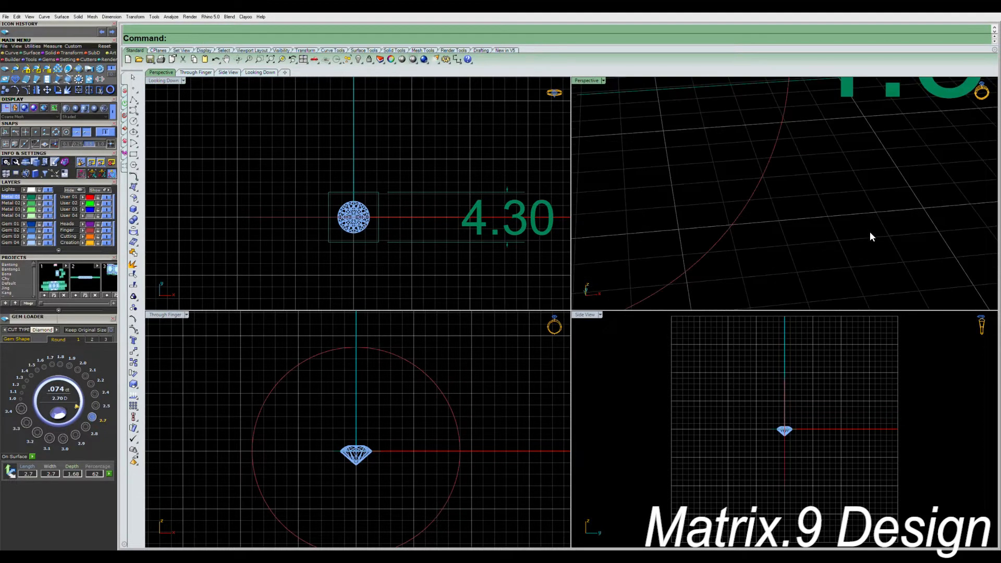
{"action": "scroll", "coordinate": [833, 238], "scroll_direction": "down", "scroll_amount": 6}
{"action": "right_click_drag", "start_coordinate": [833, 240], "coordinate": [486, 262]}
{"action": "left_click", "coordinate": [517, 217]}
{"action": "key", "text": "Delete"}
- Extrude the square around the gem upward as a solid by 2.5 mm, with both-sides extrusion turned off
{"action": "right_click_drag", "start_coordinate": [423, 460], "coordinate": [411, 396]}
{"action": "left_click", "coordinate": [381, 409]}
{"action": "type", "text": "e"}
{"action": "key", "text": "Return"}
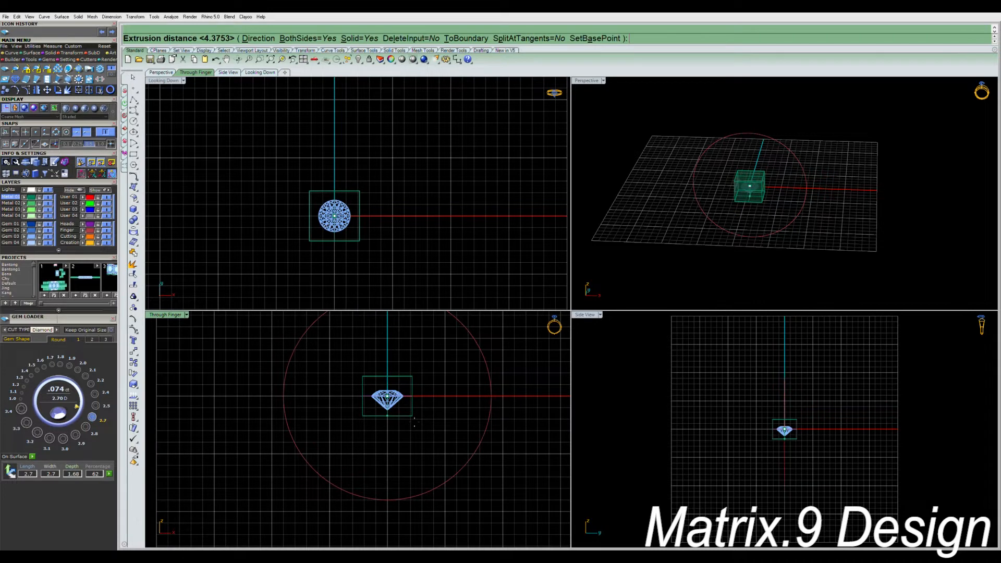
{"action": "type", "text": "b"}
{"action": "key", "text": "Return"}
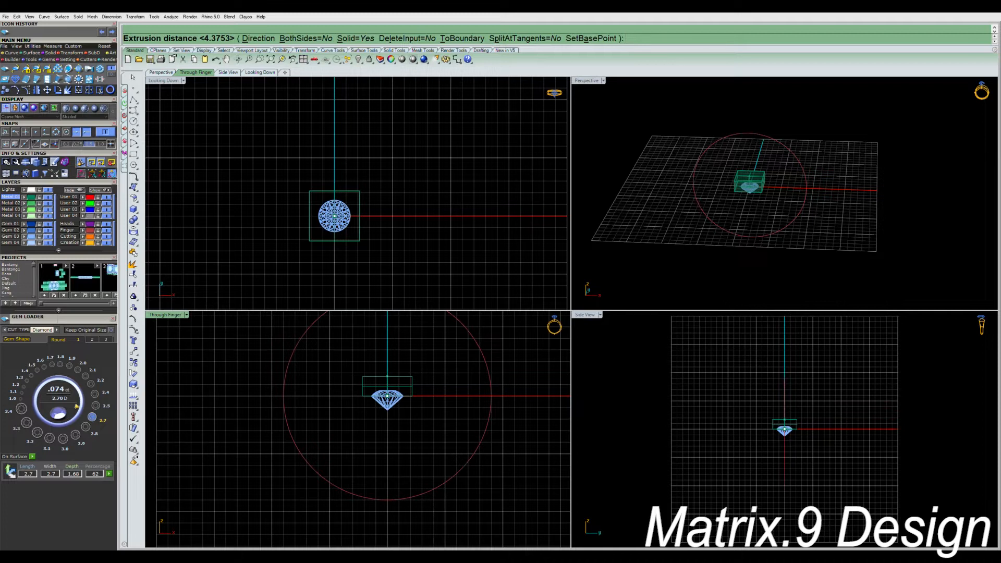
{"action": "type", "text": "2.5"}
{"action": "key", "text": "Return"}
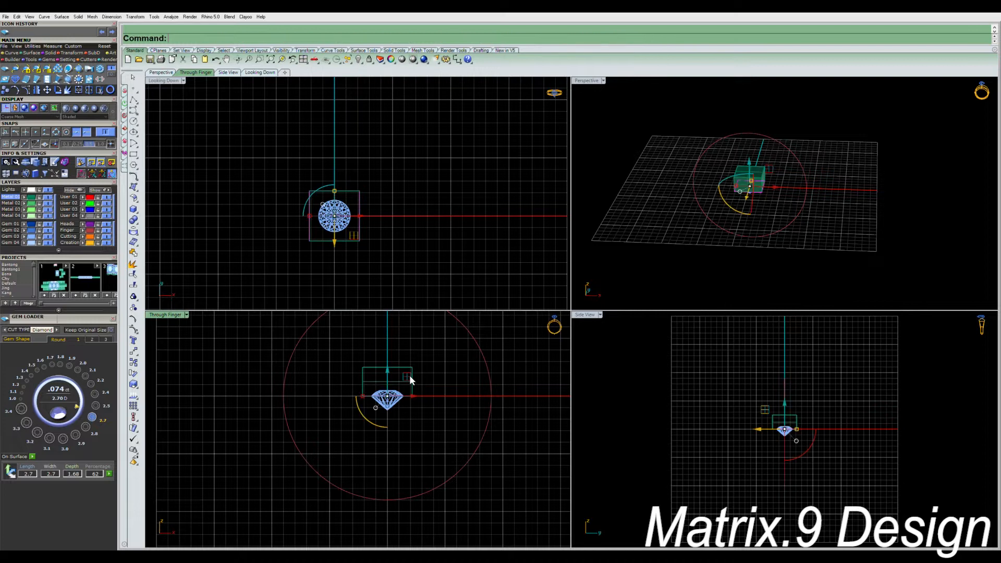
{"action": "left_click", "coordinate": [439, 447]}
- Move the gem up so its girdle sits level with the top of the extruded block
{"action": "right_click_drag", "start_coordinate": [402, 407], "coordinate": [390, 436]}
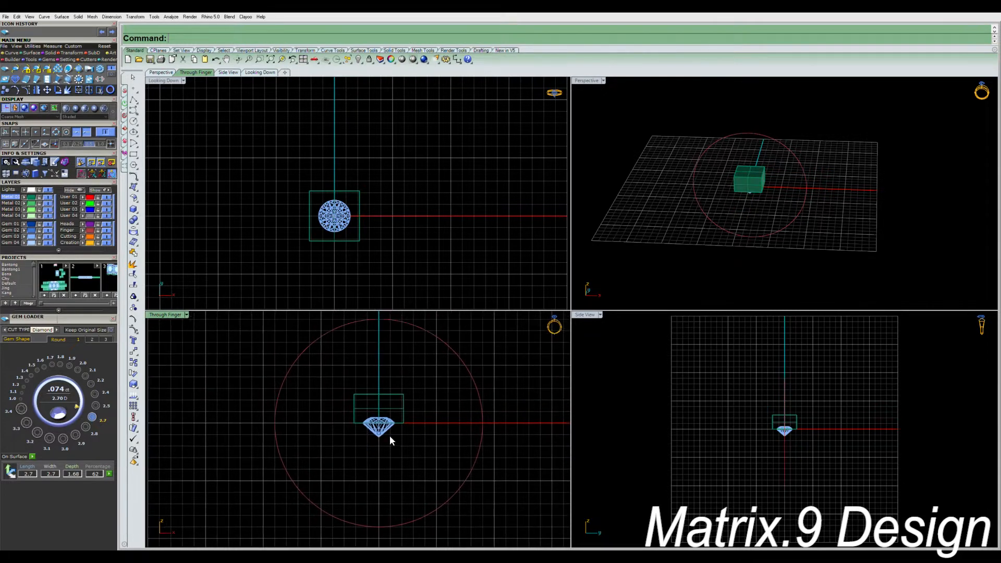
{"action": "left_click", "coordinate": [389, 432]}
{"action": "left_click_drag", "start_coordinate": [379, 412], "coordinate": [378, 384]}
{"action": "left_click", "coordinate": [393, 450]}
{"action": "left_click_drag", "start_coordinate": [327, 412], "coordinate": [413, 451]}
{"action": "right_click_drag", "start_coordinate": [407, 448], "coordinate": [410, 440]}
{"action": "mouse_move", "coordinate": [744, 221]}
{"action": "right_mouse_down"}
{"action": "mouse_move", "coordinate": [783, 221]}
{"action": "mouse_move", "coordinate": [777, 207]}
{"action": "mouse_move", "coordinate": [742, 224]}
{"action": "mouse_move", "coordinate": [774, 186]}
{"action": "mouse_move", "coordinate": [767, 153]}
{"action": "mouse_move", "coordinate": [742, 183]}
{"action": "mouse_move", "coordinate": [754, 195]}
{"action": "mouse_move", "coordinate": [752, 238]}
{"action": "mouse_move", "coordinate": [754, 207]}
{"action": "right_mouse_up"}
{"action": "left_click", "coordinate": [777, 207]}
{"action": "scroll", "coordinate": [395, 414], "scroll_direction": "down", "scroll_amount": 7}
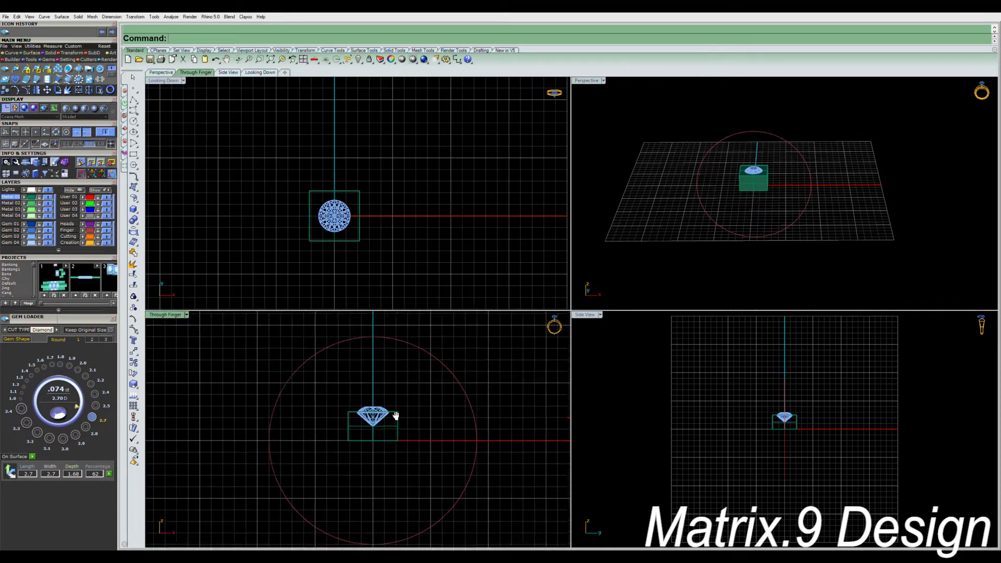
- Maximize the Through Finger view and move the gem and block together up to the top of the finger circle
{"action": "double_click", "coordinate": [170, 315]}
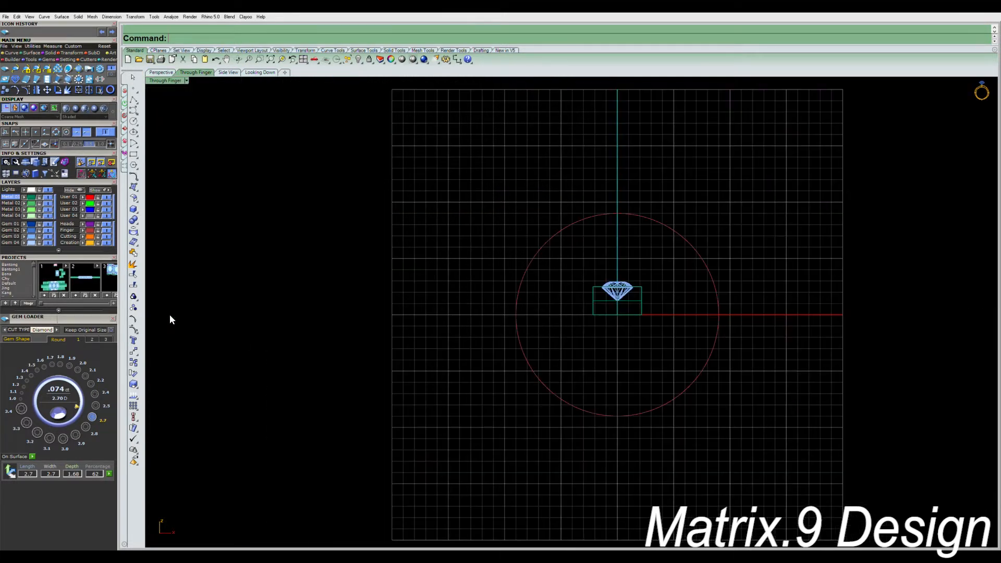
{"action": "right_click_drag", "start_coordinate": [664, 310], "coordinate": [507, 372]}
{"action": "left_click_drag", "start_coordinate": [410, 337], "coordinate": [494, 387]}
{"action": "left_click_drag", "start_coordinate": [461, 346], "coordinate": [497, 245]}
{"action": "key", "text": "Escape"}
{"action": "scroll", "coordinate": [475, 292], "scroll_direction": "up", "scroll_amount": 4}
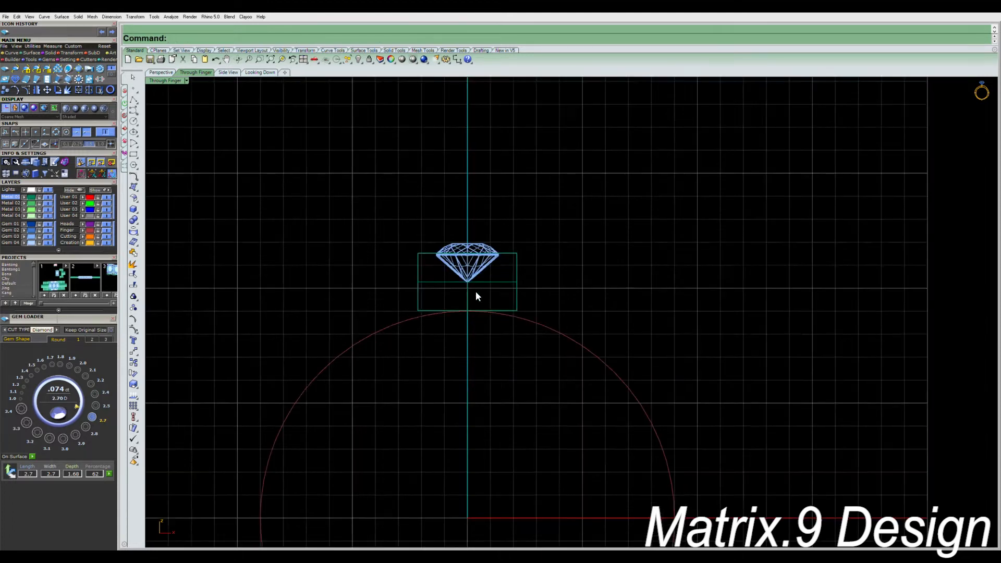
- Nudge the gem and block down slightly so the block's lower corners meet the finger circle
{"action": "left_click_drag", "start_coordinate": [480, 303], "coordinate": [480, 304]}
{"action": "right_click_drag", "start_coordinate": [503, 295], "coordinate": [479, 271]}
{"action": "left_click_drag", "start_coordinate": [479, 271], "coordinate": [346, 239]}
{"action": "right_click_drag", "start_coordinate": [363, 253], "coordinate": [382, 236]}
{"action": "key", "text": "Down"}
{"action": "key", "text": "Down"}
{"action": "key", "text": "Down"}
{"action": "key", "text": "Down"}
{"action": "key", "text": "Down"}
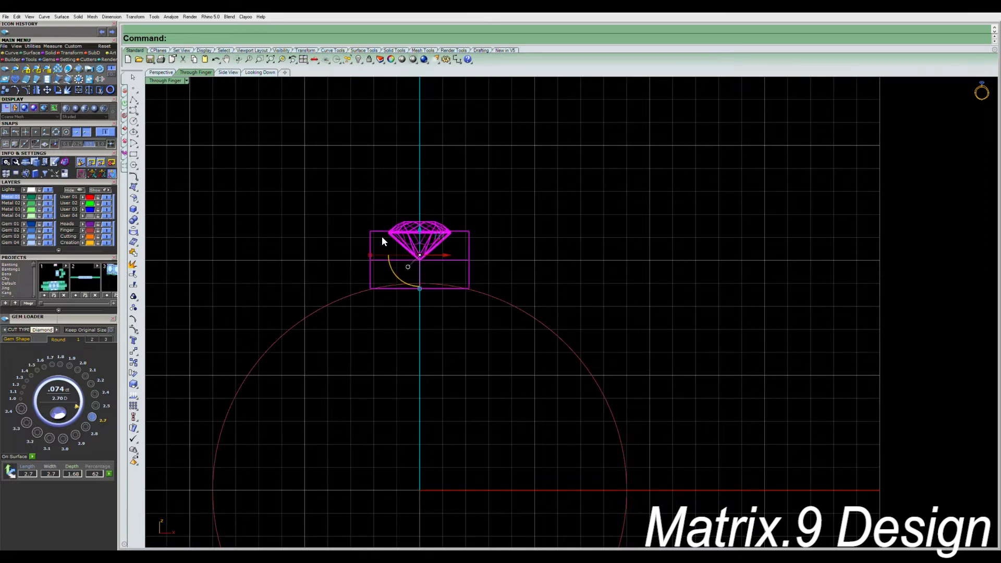
{"action": "key", "text": "Escape"}
- Select the gem and block together at the top of the finger circle
{"action": "scroll", "coordinate": [396, 232], "scroll_direction": "down", "scroll_amount": 10}
{"action": "right_click_drag", "start_coordinate": [401, 246], "coordinate": [324, 285]}
{"action": "scroll", "coordinate": [358, 268], "scroll_direction": "up", "scroll_amount": 5}
{"action": "left_click_drag", "start_coordinate": [333, 251], "coordinate": [429, 306]}
{"action": "right_click_drag", "start_coordinate": [423, 311], "coordinate": [408, 290]}
{"action": "key", "text": "Escape"}
{"action": "left_click_drag", "start_coordinate": [349, 224], "coordinate": [433, 286]}
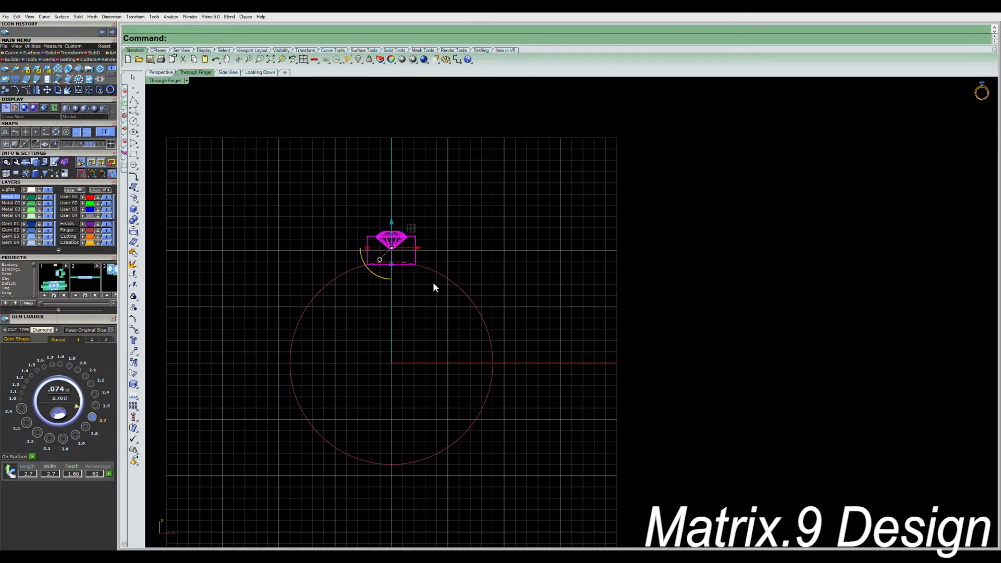
{"action": "mouse_move", "coordinate": [395, 263]}
{"action": "right_mouse_down"}
{"action": "mouse_move", "coordinate": [405, 285]}
{"action": "mouse_move", "coordinate": [404, 276]}
{"action": "right_mouse_up"}
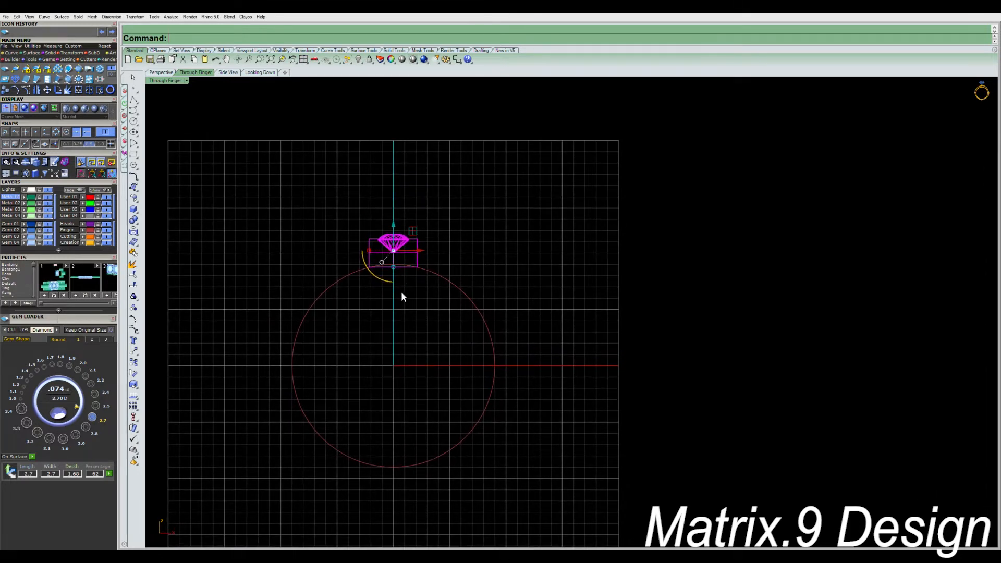
{"action": "right_click_drag", "start_coordinate": [400, 300], "coordinate": [389, 287]}
{"action": "key", "text": "ctrl+r"}
{"action": "left_click", "coordinate": [384, 352]}
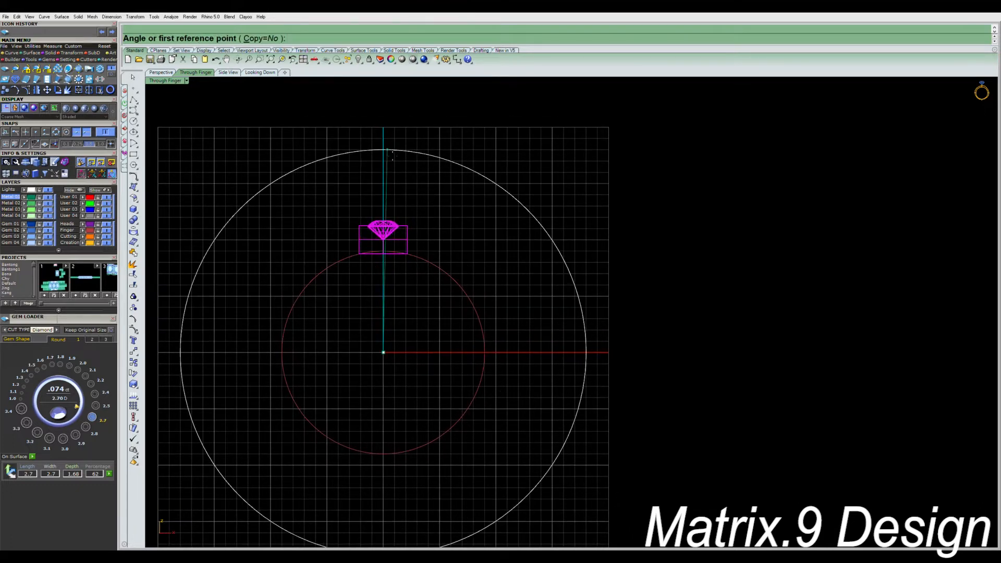
{"action": "left_click", "coordinate": [383, 150]}
{"action": "key", "text": "Escape"}
- Polar array the gem and block around the origin with 20 items over a 360-degree fill angle
{"action": "right_click_drag", "start_coordinate": [452, 323], "coordinate": [464, 338]}
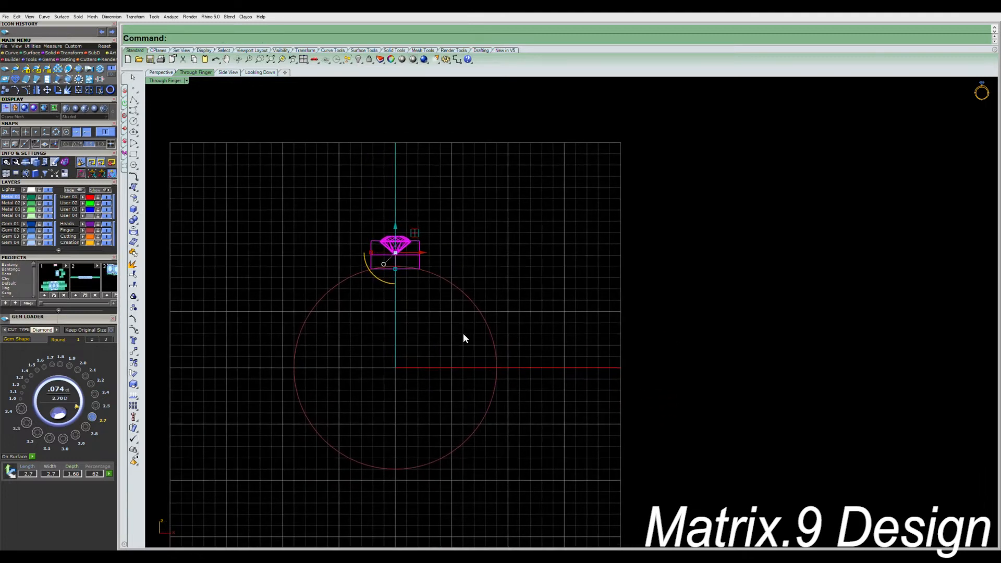
{"action": "key", "text": "Return"}
{"action": "type", "text": "0"}
{"action": "key", "text": "Return"}
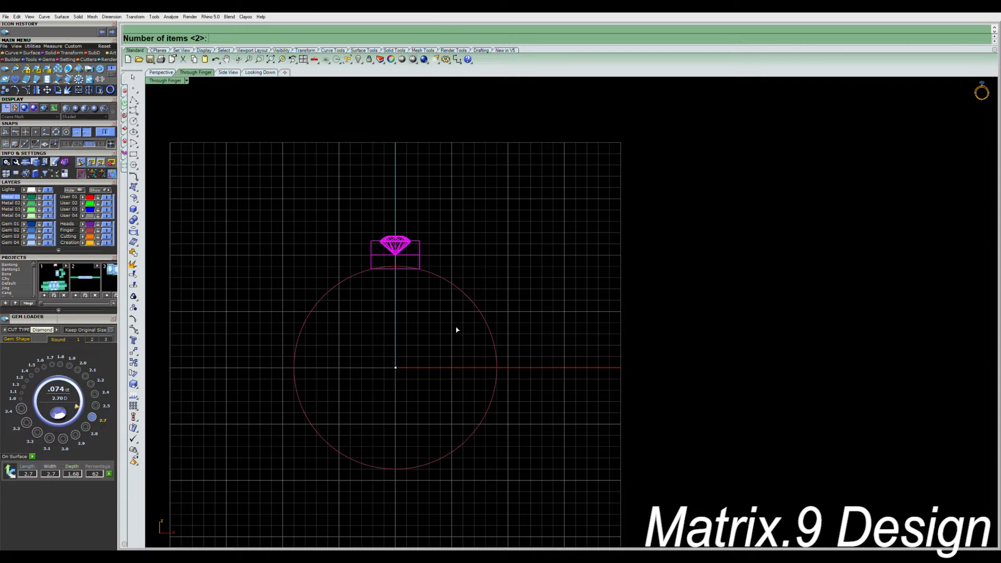
{"action": "type", "text": "20"}
{"action": "key", "text": "Return"}
{"action": "key", "text": "Return"}
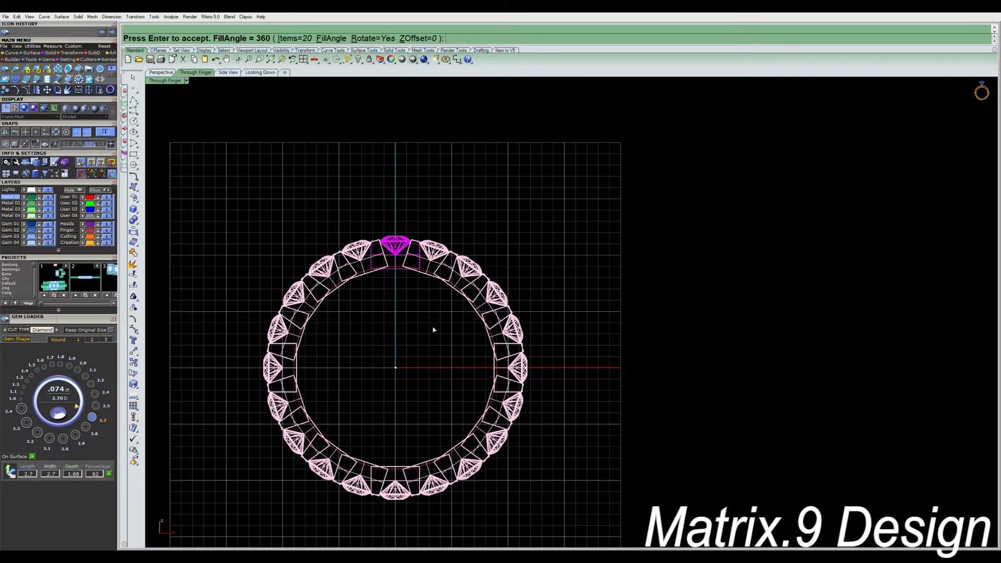
{"action": "key", "text": "Return"}
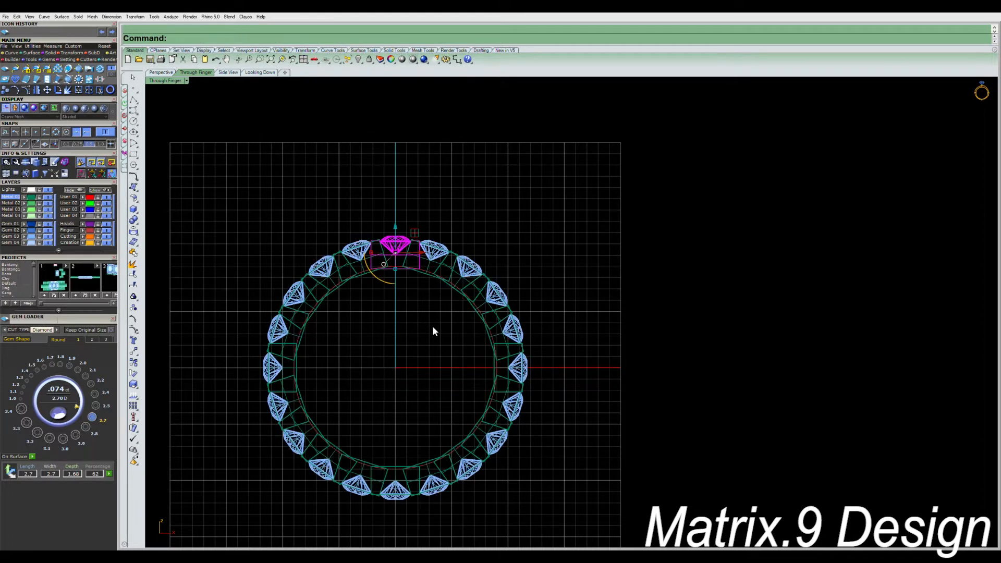
- Examine the spacing of the arrayed gems and the overlap between neighbouring blocks around the ring
{"action": "scroll", "coordinate": [428, 264], "scroll_direction": "up", "scroll_amount": 4}
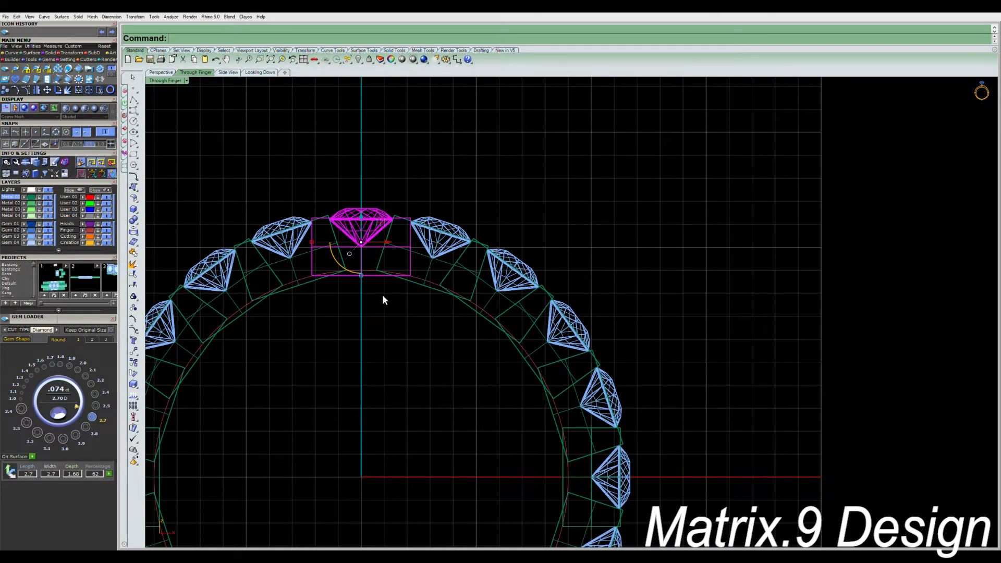
{"action": "right_click_drag", "start_coordinate": [367, 300], "coordinate": [399, 237]}
{"action": "scroll", "coordinate": [399, 237], "scroll_direction": "down", "scroll_amount": 8}
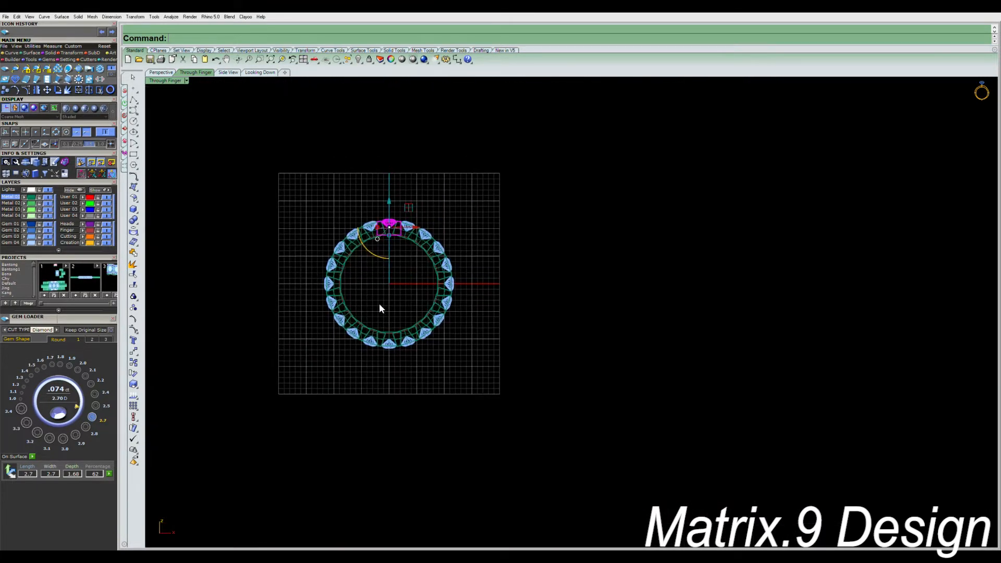
{"action": "scroll", "coordinate": [376, 342], "scroll_direction": "up", "scroll_amount": 4}
{"action": "right_click_drag", "start_coordinate": [392, 245], "coordinate": [391, 337]}
{"action": "scroll", "coordinate": [411, 204], "scroll_direction": "up", "scroll_amount": 8}
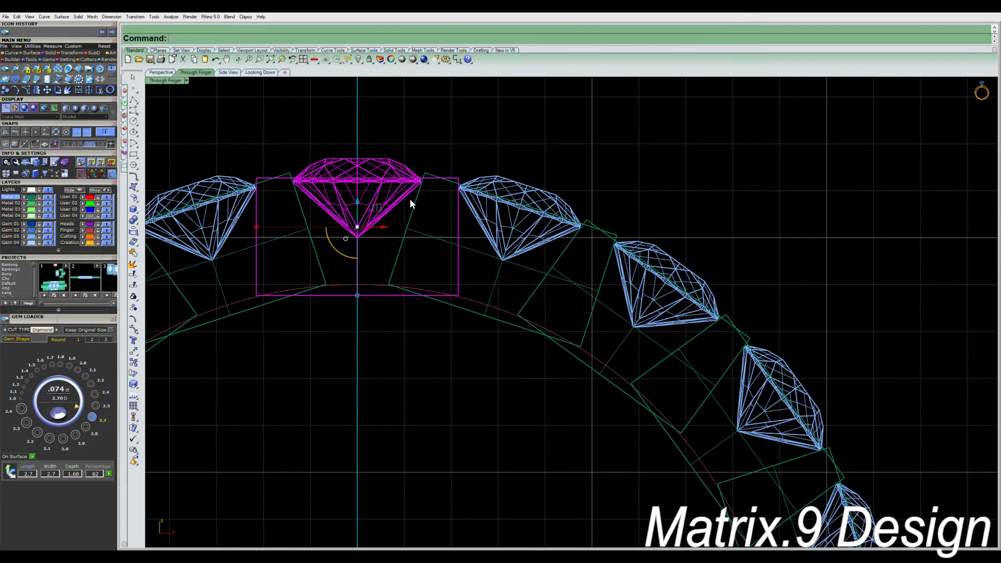
{"action": "scroll", "coordinate": [429, 208], "scroll_direction": "down", "scroll_amount": 8}
{"action": "right_click_drag", "start_coordinate": [426, 284], "coordinate": [407, 264]}
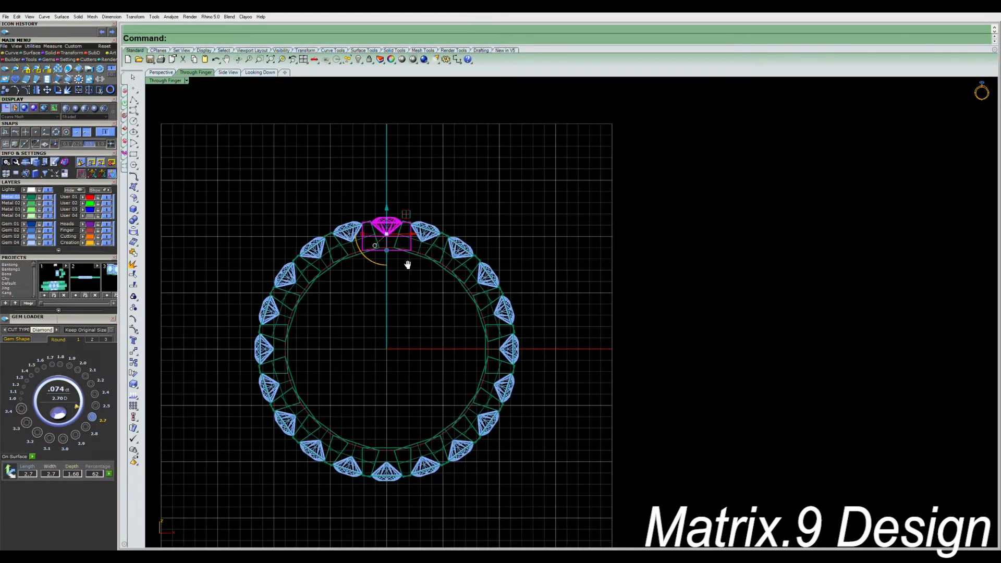
{"action": "scroll", "coordinate": [387, 253], "scroll_direction": "up", "scroll_amount": 4}
{"action": "scroll", "coordinate": [412, 257], "scroll_direction": "down", "scroll_amount": 4}
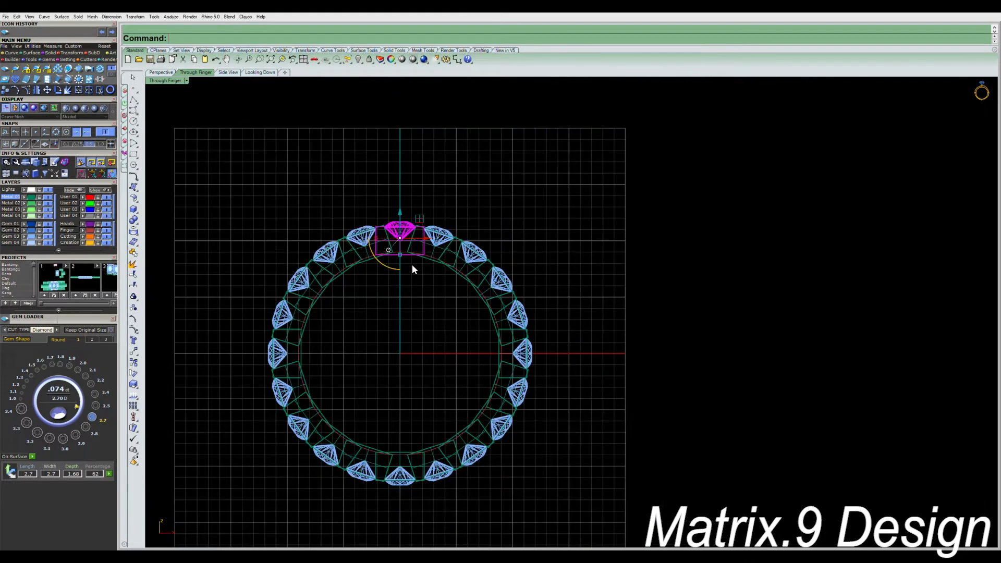
{"action": "right_click_drag", "start_coordinate": [412, 264], "coordinate": [391, 284]}
{"action": "scroll", "coordinate": [391, 290], "scroll_direction": "up", "scroll_amount": 3}
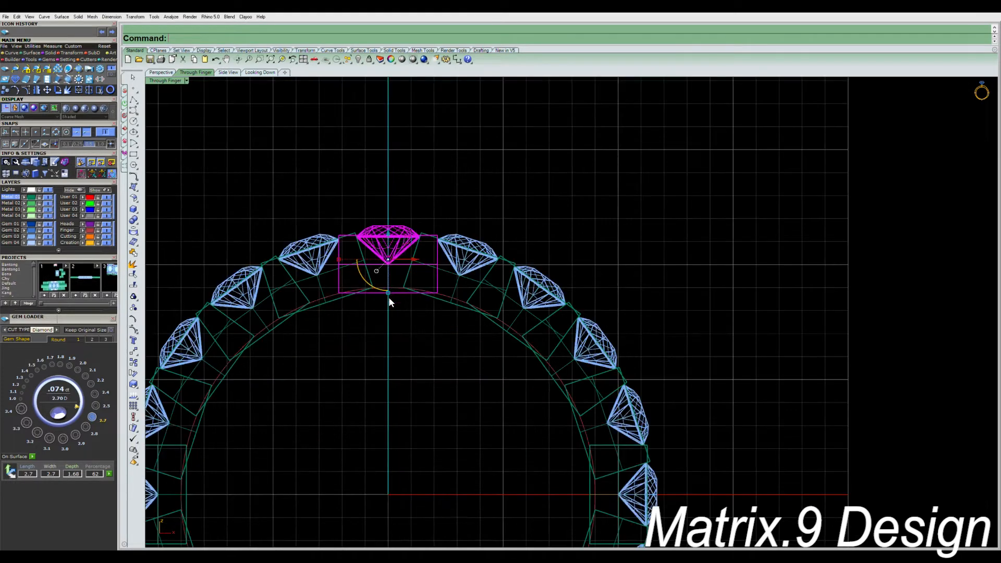
- Turn on the top block's control points and raise the middle columns so the block curves along the finger circle
{"action": "key", "text": "Escape"}
{"action": "left_click", "coordinate": [405, 332]}
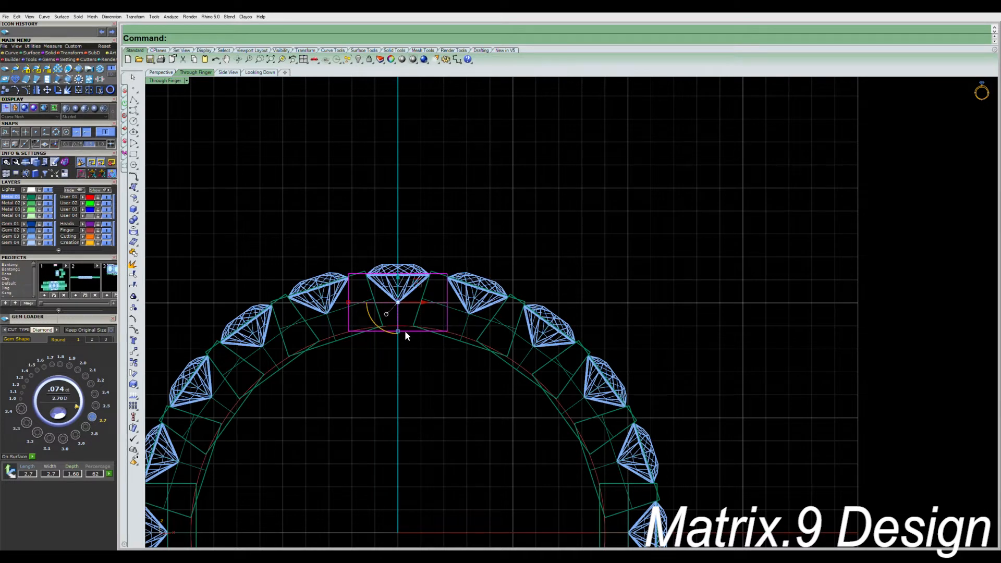
{"action": "key", "text": "F10"}
{"action": "scroll", "coordinate": [399, 303], "scroll_direction": "up", "scroll_amount": 4}
{"action": "left_click_drag", "start_coordinate": [346, 196], "coordinate": [448, 389]}
{"action": "right_click_drag", "start_coordinate": [448, 380], "coordinate": [459, 373]}
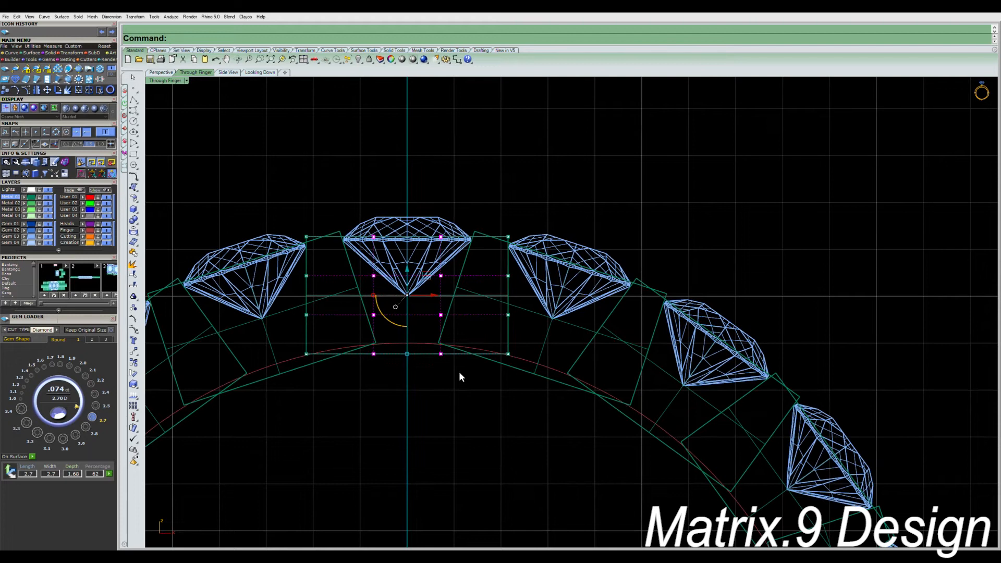
{"action": "key", "text": "Up"}
{"action": "key", "text": "Up"}
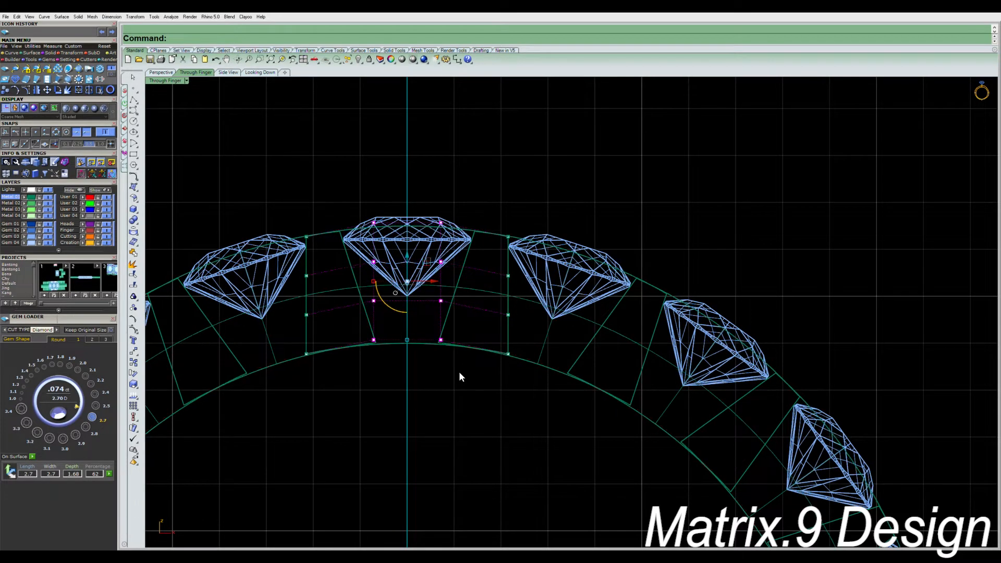
{"action": "key", "text": "Escape"}
- Rotate the control points of the top block's right end slightly so that end tilts toward the ring's centre
{"action": "left_click_drag", "start_coordinate": [500, 228], "coordinate": [528, 369]}
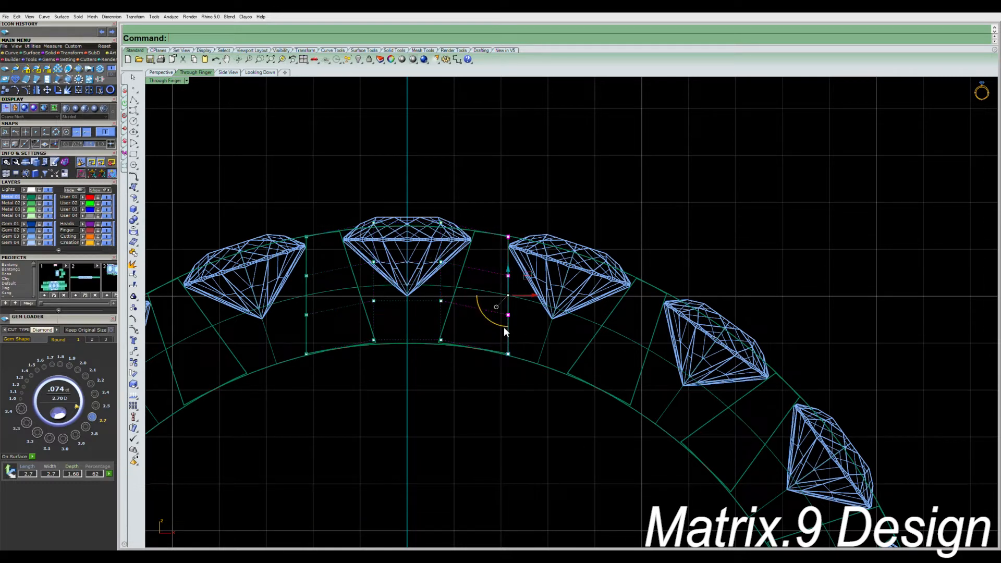
{"action": "left_click_drag", "start_coordinate": [502, 326], "coordinate": [498, 332]}
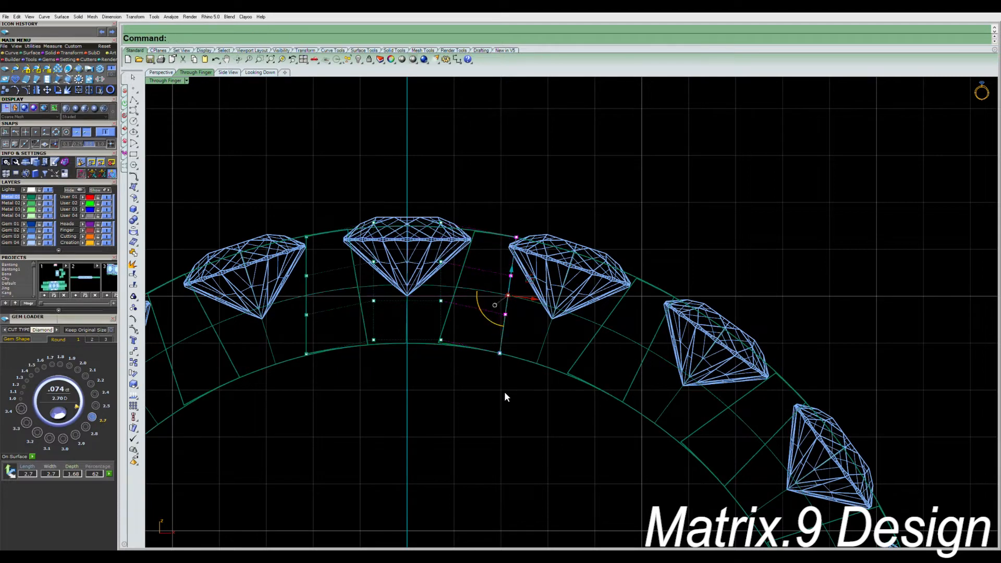
{"action": "right_click_drag", "start_coordinate": [499, 403], "coordinate": [521, 397]}
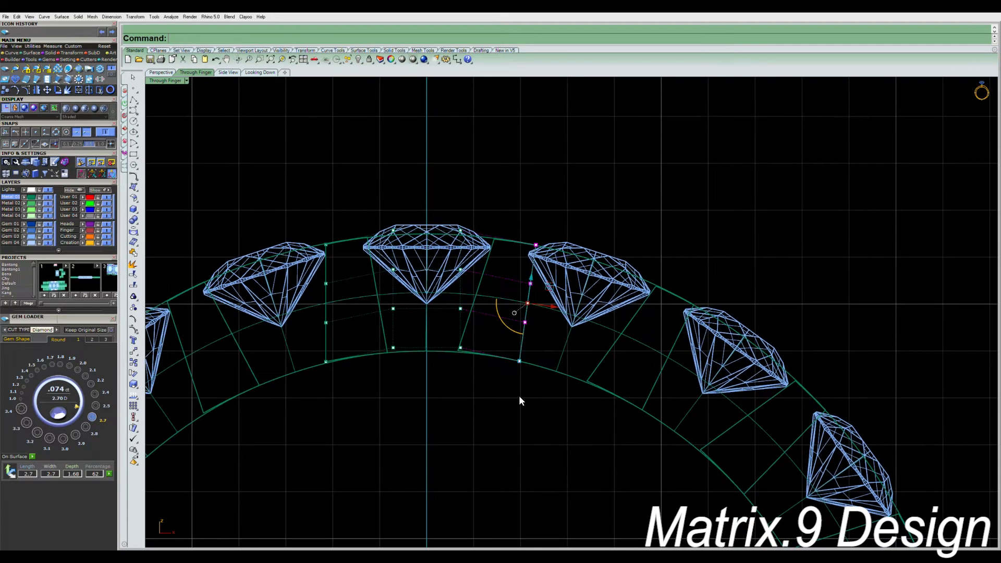
- Nudge the tilted end points inward and slightly upward to shorten the block along the finger circle, and turn off the control points
{"action": "key", "text": "alt+Left"}
{"action": "key", "text": "alt+Left"}
{"action": "key", "text": "alt+Left"}
{"action": "key", "text": "alt+Left"}
{"action": "key", "text": "alt+Left"}
{"action": "key", "text": "alt+Left"}
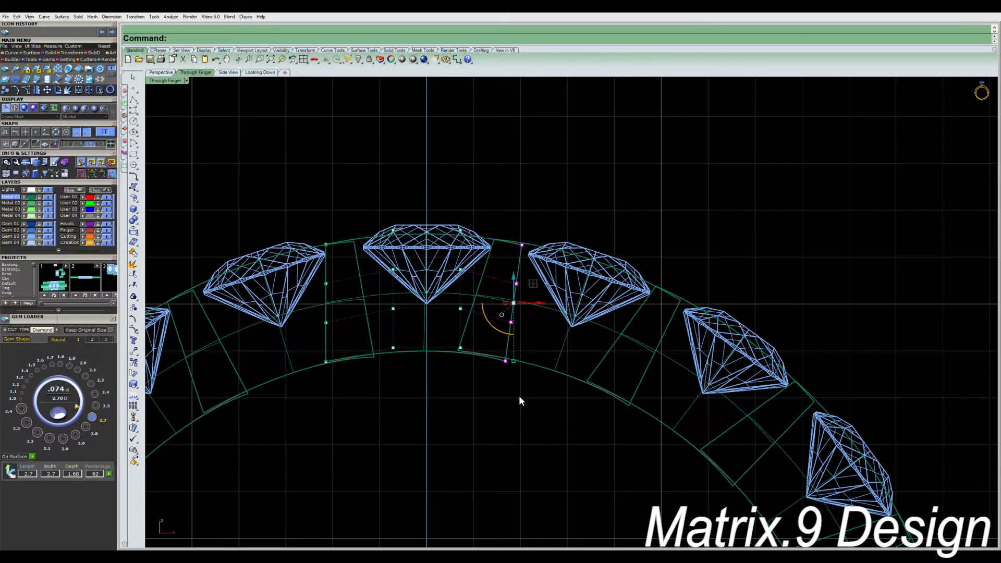
{"action": "key", "text": "alt+Up"}
{"action": "key", "text": "alt+Up"}
{"action": "key", "text": "alt+Left"}
{"action": "key", "text": "alt+Left"}
{"action": "key", "text": "alt+Left"}
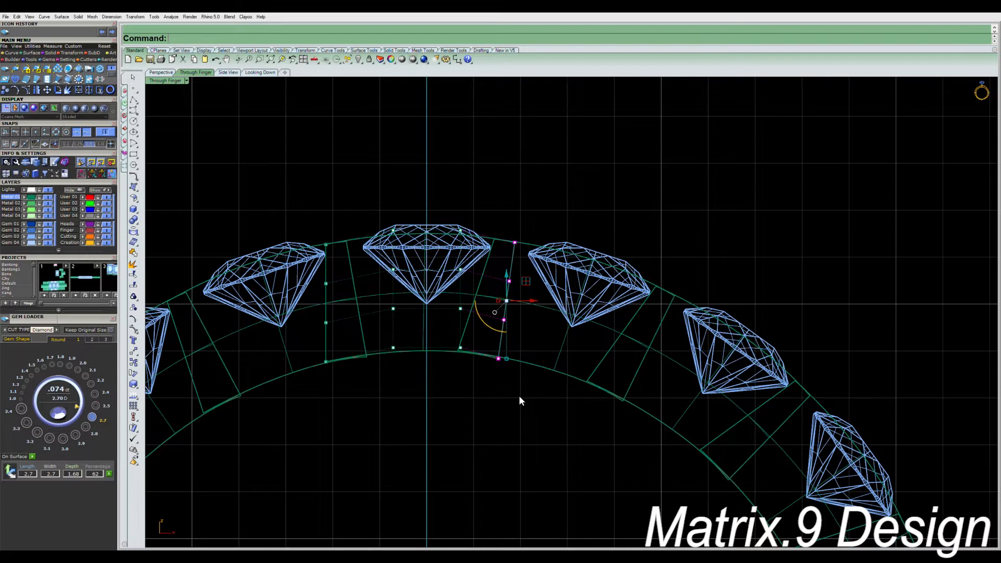
{"action": "key", "text": "alt+Left"}
{"action": "key", "text": "alt+Left"}
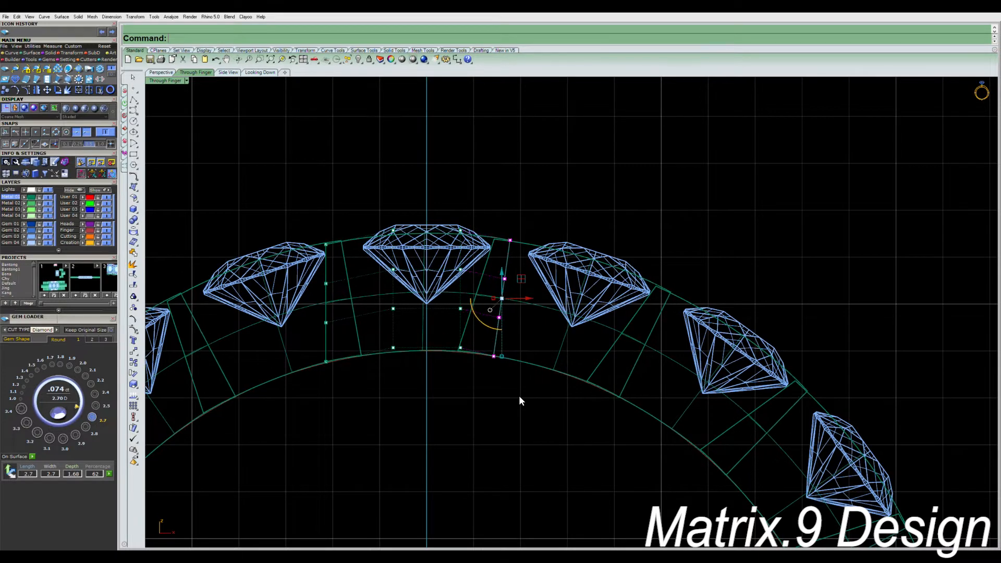
{"action": "key", "text": "alt+Down"}
{"action": "key", "text": "alt+Left"}
{"action": "key", "text": "alt+Left"}
{"action": "key", "text": "alt+Up"}
{"action": "key", "text": "alt+Up"}
{"action": "key", "text": "alt+Down"}
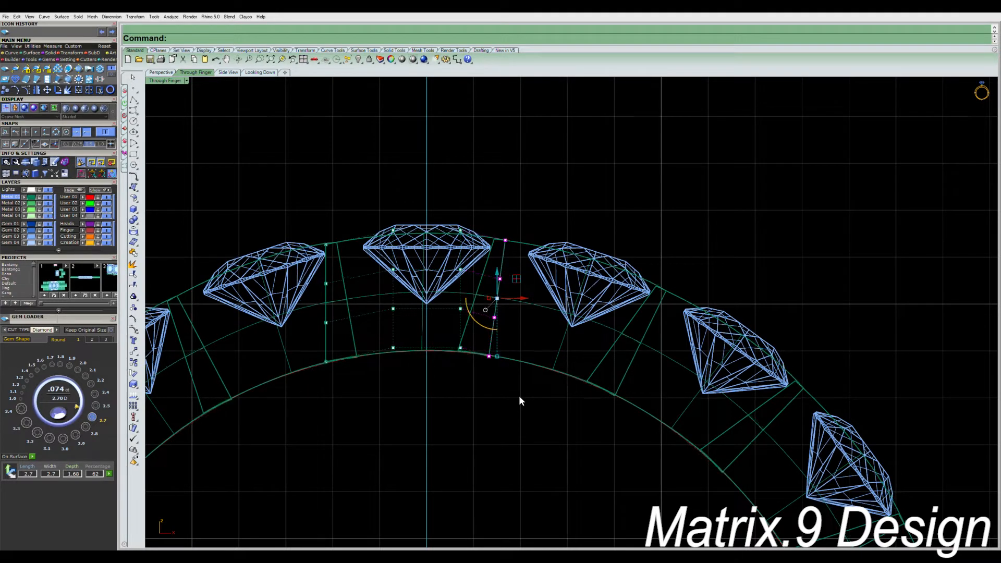
{"action": "key", "text": "Escape"}
{"action": "key", "text": "Escape"}
{"action": "scroll", "coordinate": [518, 357], "scroll_direction": "down", "scroll_amount": 10}
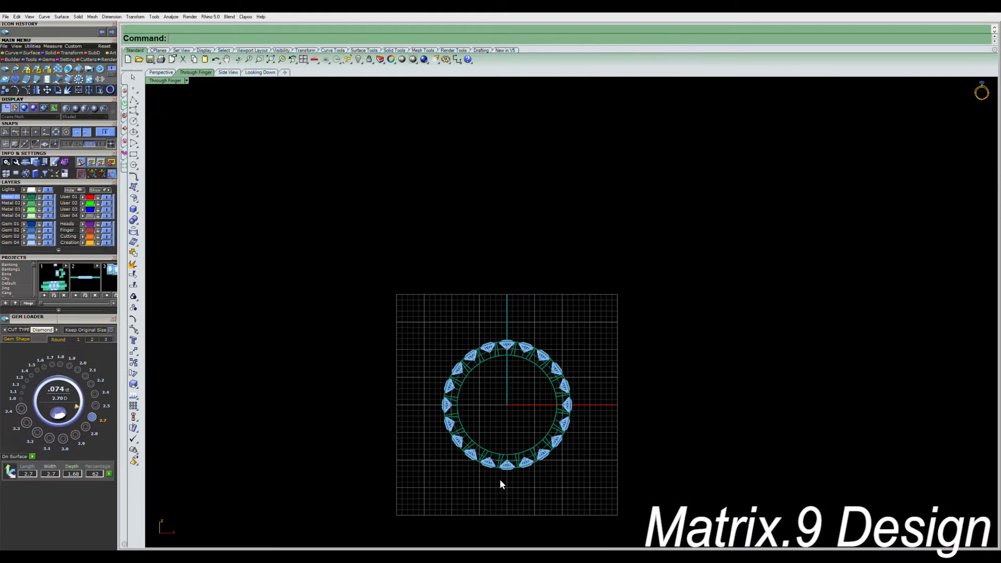
{"action": "scroll", "coordinate": [521, 334], "scroll_direction": "up", "scroll_amount": 5}
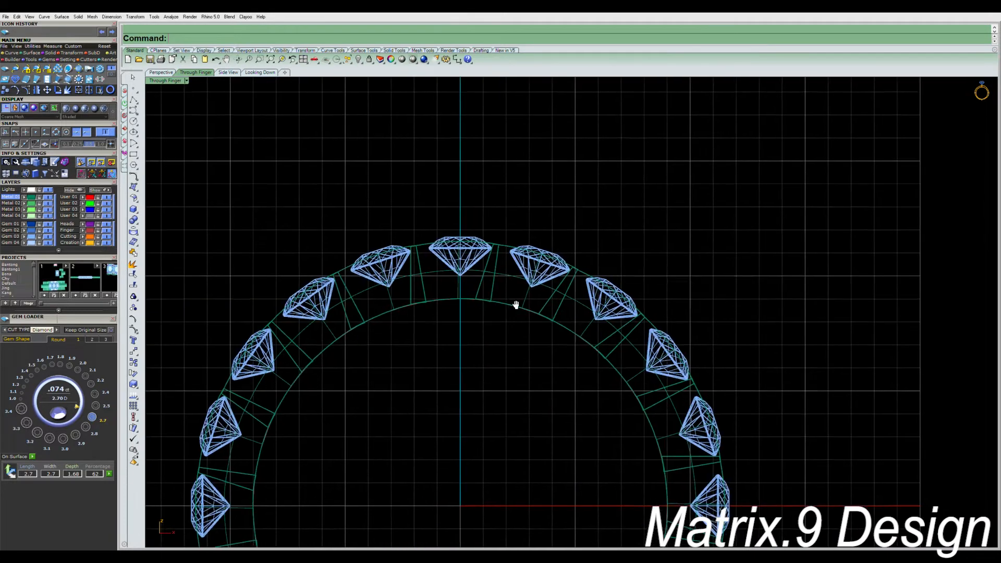
- Delete all the arrayed gems and blocks around the finger circle except the gem and block at the top
{"action": "scroll", "coordinate": [501, 292], "scroll_direction": "down", "scroll_amount": 5}
{"action": "left_click_drag", "start_coordinate": [487, 218], "coordinate": [584, 412]}
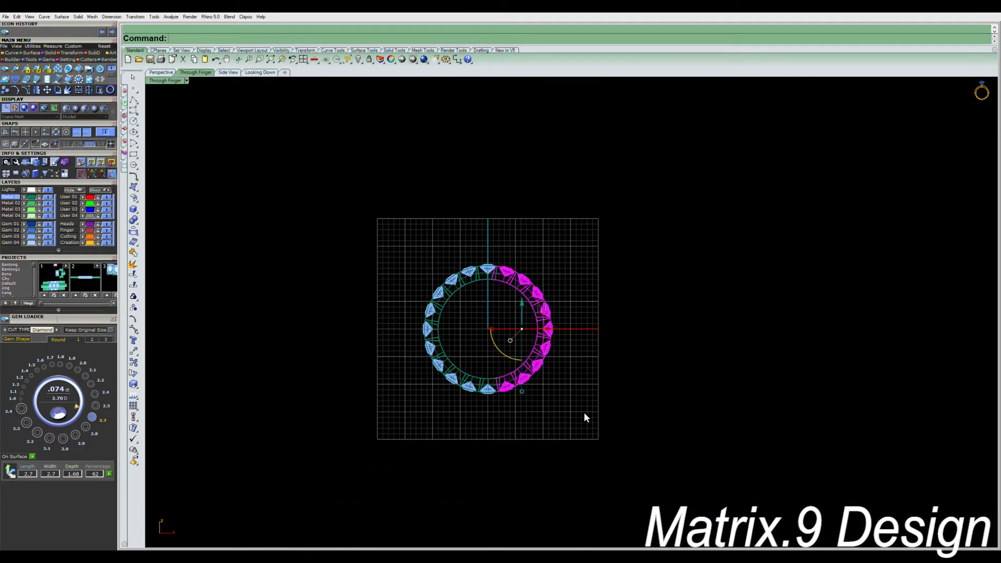
{"action": "key", "text": "Delete"}
{"action": "left_click_drag", "start_coordinate": [389, 236], "coordinate": [479, 398]}
{"action": "key", "text": "Delete"}
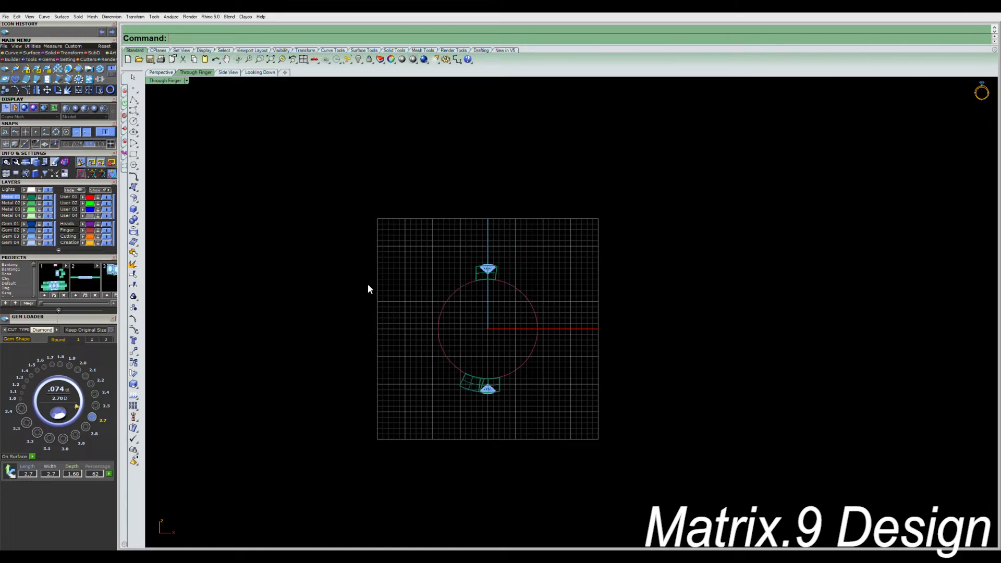
{"action": "left_click_drag", "start_coordinate": [376, 309], "coordinate": [515, 422]}
{"action": "key", "text": "Delete"}
- Draw a vertical line up from the origin along the centre axis of the top gem and block
{"action": "scroll", "coordinate": [448, 290], "scroll_direction": "up", "scroll_amount": 8}
{"action": "right_click_drag", "start_coordinate": [465, 308], "coordinate": [386, 359]}
{"action": "right_click_drag", "start_coordinate": [496, 302], "coordinate": [475, 340]}
{"action": "type", "text": "l"}
{"action": "key", "text": "Return"}
{"action": "type", "text": "0"}
{"action": "key", "text": "Return"}
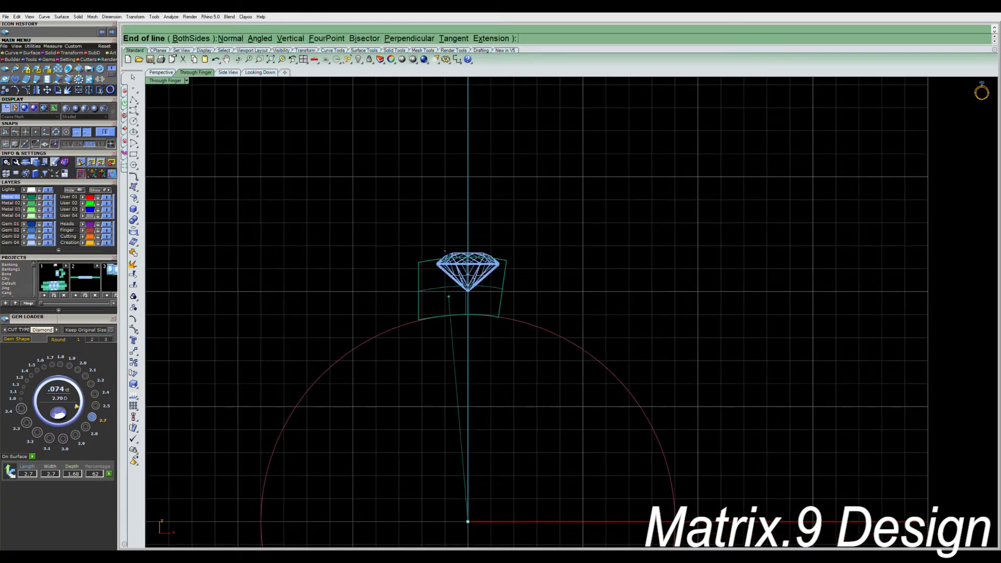
{"action": "left_click", "coordinate": [468, 290]}
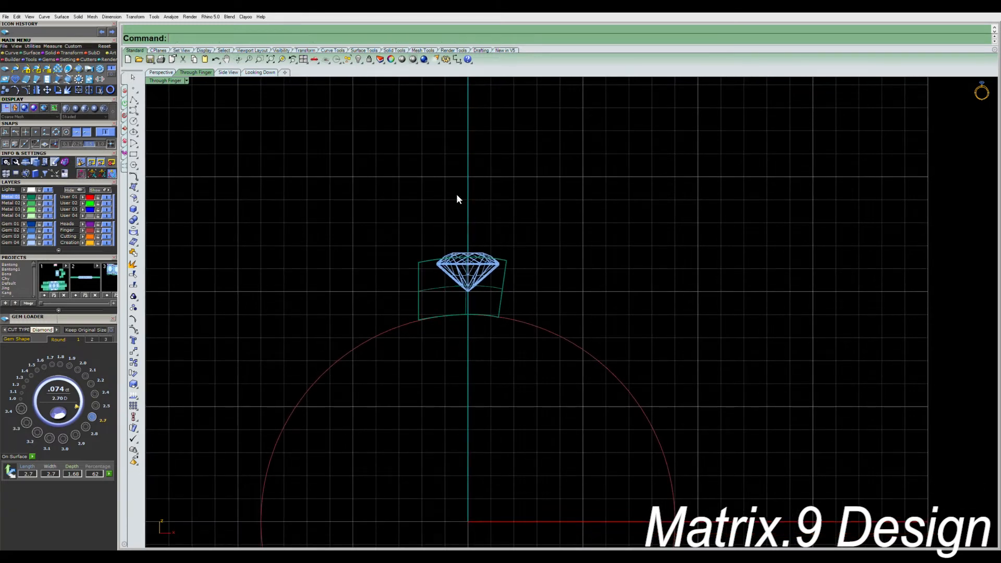
- Split the top block into left and right halves using the vertical line as the cutter
{"action": "left_click", "coordinate": [494, 289]}
{"action": "type", "text": "sp"}
{"action": "key", "text": "Return"}
{"action": "left_click_drag", "start_coordinate": [489, 423], "coordinate": [380, 400]}
{"action": "key", "text": "Return"}
- Delete the cutting line and the left half of the split block, keeping the right half and the gem
{"action": "left_click_drag", "start_coordinate": [513, 426], "coordinate": [444, 387]}
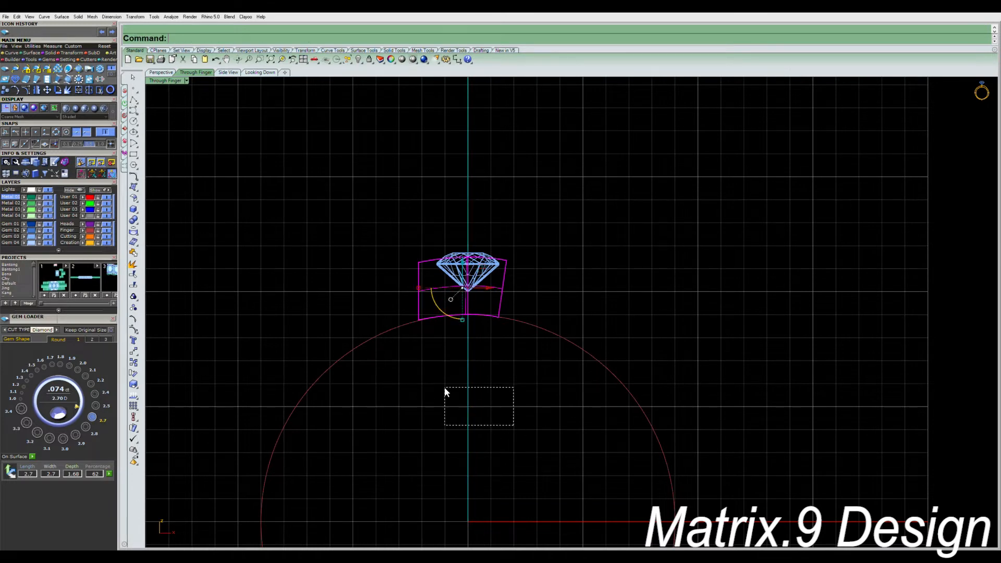
{"action": "left_click_drag", "start_coordinate": [542, 400], "coordinate": [494, 299], "text": "ctrl"}
{"action": "right_click_drag", "start_coordinate": [520, 374], "coordinate": [515, 337]}
{"action": "key", "text": "Delete"}
{"action": "left_click_drag", "start_coordinate": [509, 401], "coordinate": [404, 368]}
{"action": "left_click_drag", "start_coordinate": [423, 271], "coordinate": [382, 255]}
{"action": "key", "text": "Delete"}
- Try to mirror the remaining right half across the vertical axis to make a symmetrical block
{"action": "left_click", "coordinate": [488, 261]}
{"action": "key", "text": "ctrl+m"}
{"action": "left_click", "coordinate": [478, 330]}
{"action": "scroll", "coordinate": [464, 341], "scroll_direction": "down", "scroll_amount": 7}
{"action": "mouse_move", "coordinate": [461, 347]}
{"action": "right_mouse_down"}
{"action": "mouse_move", "coordinate": [463, 326]}
{"action": "mouse_move", "coordinate": [461, 337]}
{"action": "right_mouse_up"}
{"action": "scroll", "coordinate": [461, 284], "scroll_direction": "up", "scroll_amount": 4}
{"action": "left_click_drag", "start_coordinate": [404, 247], "coordinate": [518, 317]}
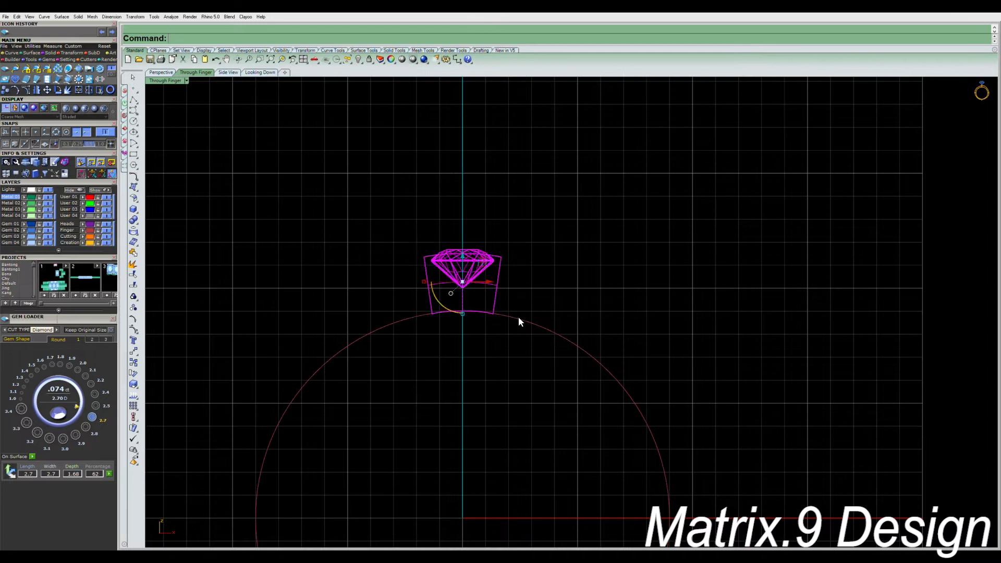
{"action": "left_click", "coordinate": [483, 333]}
{"action": "scroll", "coordinate": [483, 310], "scroll_direction": "up", "scroll_amount": 3}
{"action": "left_click", "coordinate": [486, 305]}
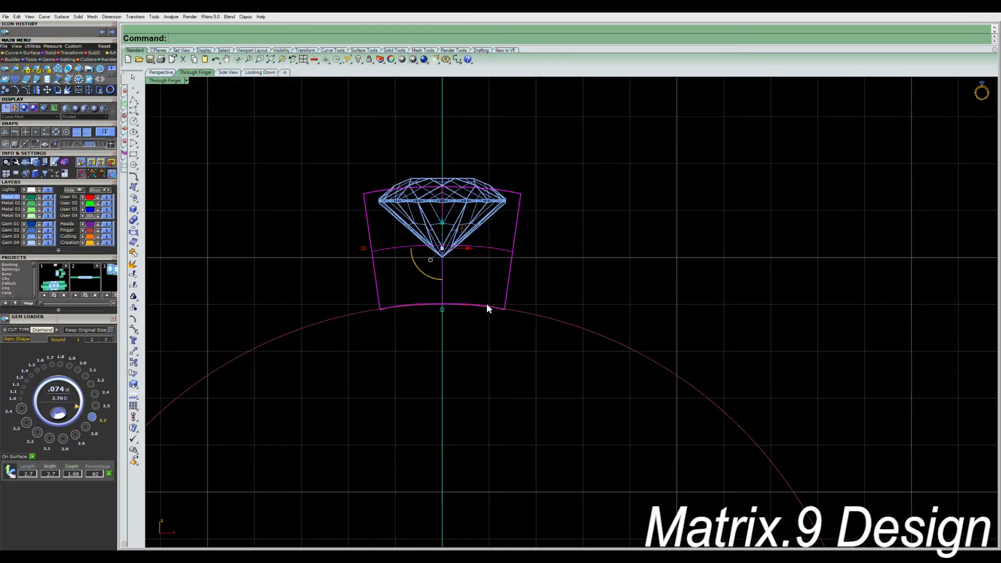
{"action": "scroll", "coordinate": [475, 299], "scroll_direction": "down", "scroll_amount": 7}
{"action": "right_click_drag", "start_coordinate": [475, 299], "coordinate": [463, 285]}
{"action": "left_click", "coordinate": [528, 253]}
{"action": "left_click_drag", "start_coordinate": [529, 269], "coordinate": [427, 233]}
{"action": "right_click", "coordinate": [429, 238]}
{"action": "type", "text": "0"}
{"action": "key", "text": "Return"}
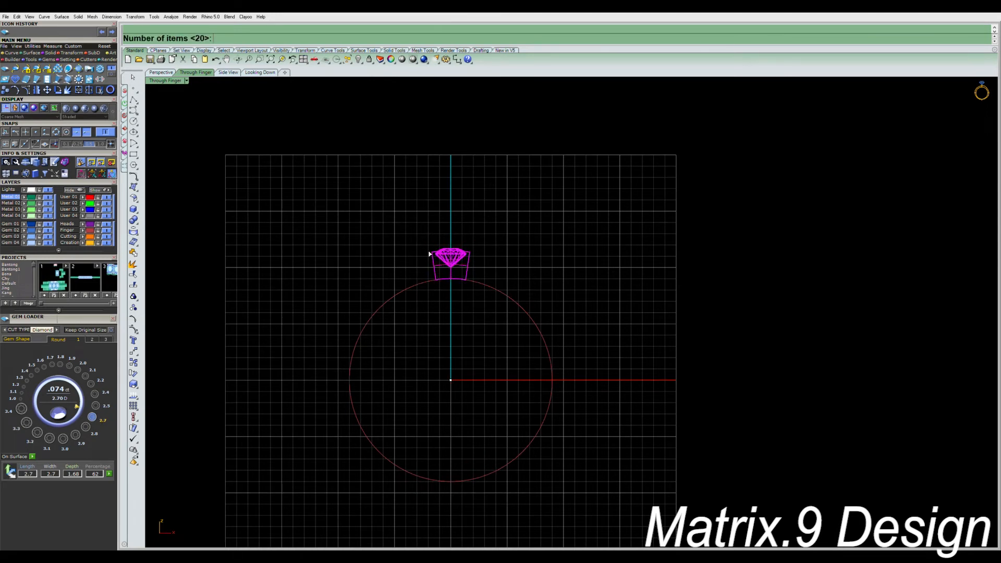
{"action": "key", "text": "Return"}
{"action": "key", "text": "Return"}
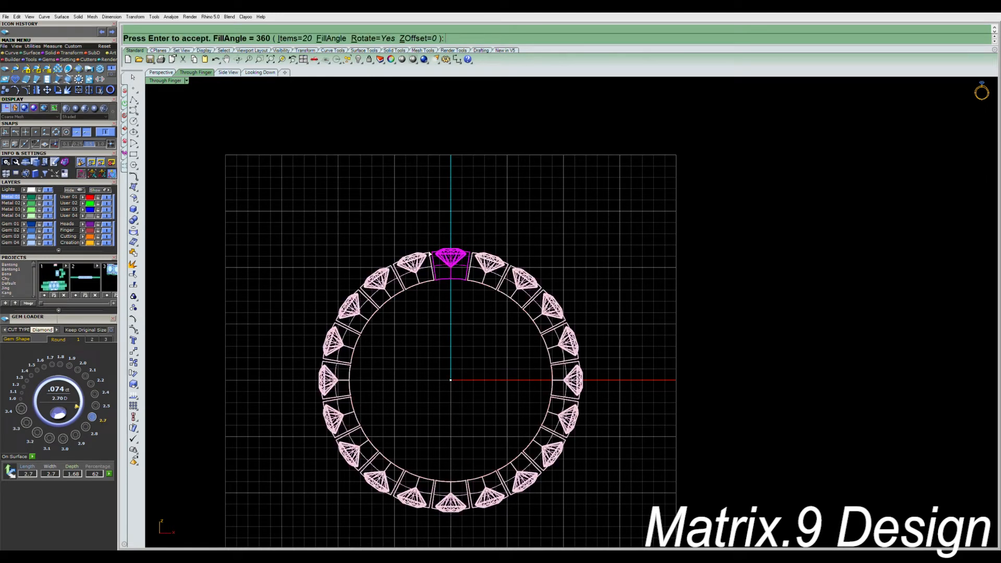
{"action": "key", "text": "Escape"}
{"action": "key", "text": "Escape"}
- Return to the single right half of the block and mirror it across the vertical axis again
{"action": "scroll", "coordinate": [464, 258], "scroll_direction": "up", "scroll_amount": 3}
{"action": "left_click_drag", "start_coordinate": [514, 313], "coordinate": [448, 265]}
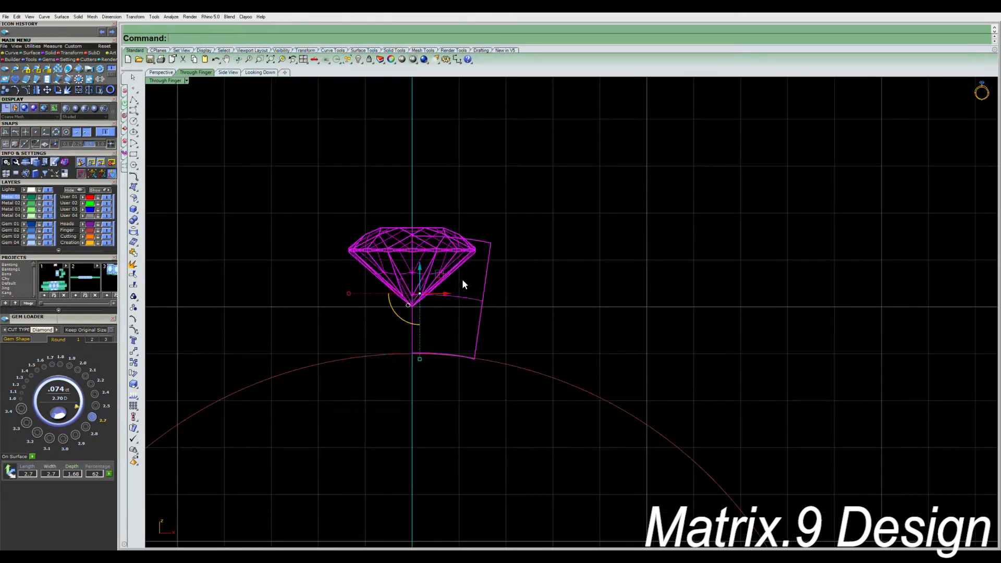
{"action": "left_click", "coordinate": [506, 300]}
{"action": "left_click_drag", "start_coordinate": [496, 313], "coordinate": [468, 301]}
{"action": "key", "text": "ctrl+m"}
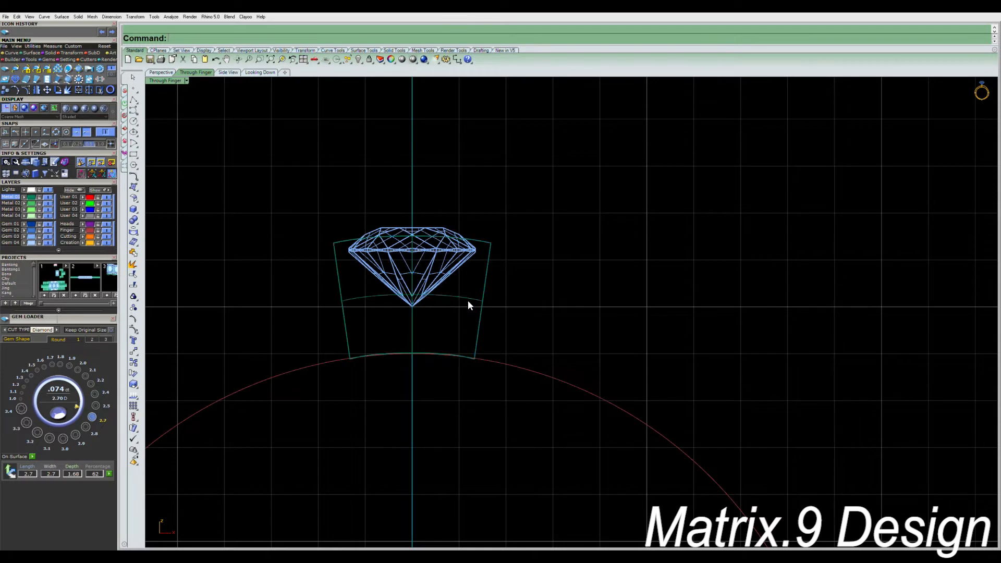
- Polar array the gem and both block halves around the origin with 20 items over 360 degrees
{"action": "scroll", "coordinate": [350, 215], "scroll_direction": "down", "scroll_amount": 5}
{"action": "left_click_drag", "start_coordinate": [314, 195], "coordinate": [451, 321]}
{"action": "right_click_drag", "start_coordinate": [440, 322], "coordinate": [505, 320]}
{"action": "key", "text": "ctrl+p"}
{"action": "type", "text": "0"}
{"action": "key", "text": "Return"}
{"action": "key", "text": "Return"}
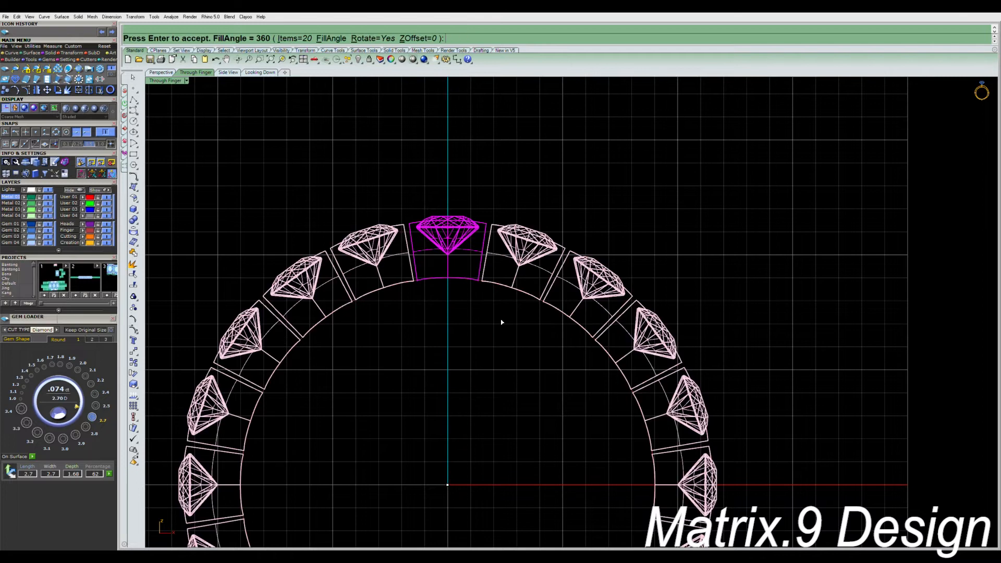
{"action": "key", "text": "Return"}
- Turn on the top block's right-half control points and nudge its end column outward toward the neighbouring block
{"action": "scroll", "coordinate": [469, 261], "scroll_direction": "up", "scroll_amount": 3}
{"action": "right_click_drag", "start_coordinate": [469, 260], "coordinate": [469, 317]}
{"action": "left_click", "coordinate": [476, 313]}
{"action": "key", "text": "F10"}
{"action": "scroll", "coordinate": [476, 208], "scroll_direction": "up", "scroll_amount": 4}
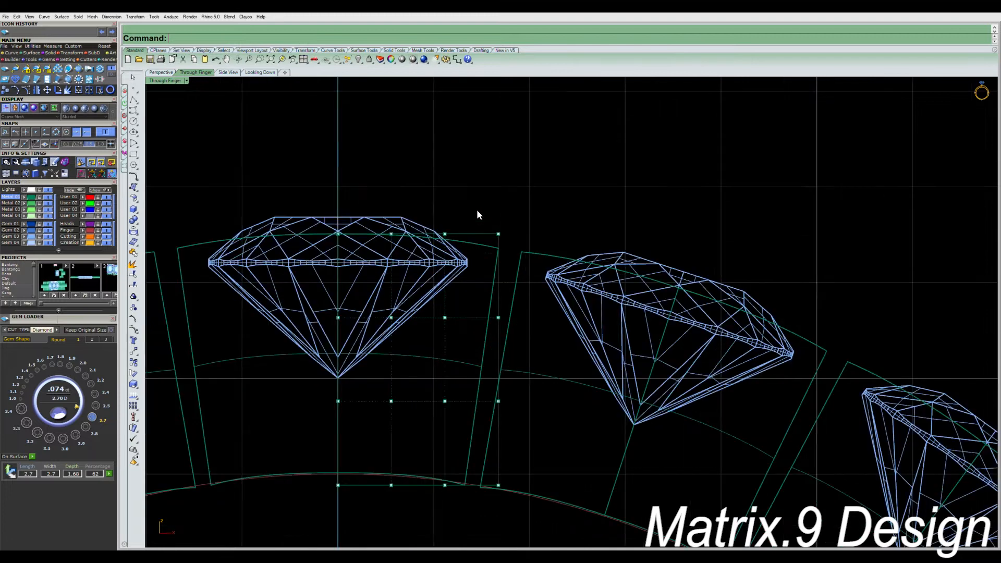
{"action": "left_click_drag", "start_coordinate": [476, 212], "coordinate": [546, 501]}
{"action": "right_click_drag", "start_coordinate": [545, 502], "coordinate": [533, 380]}
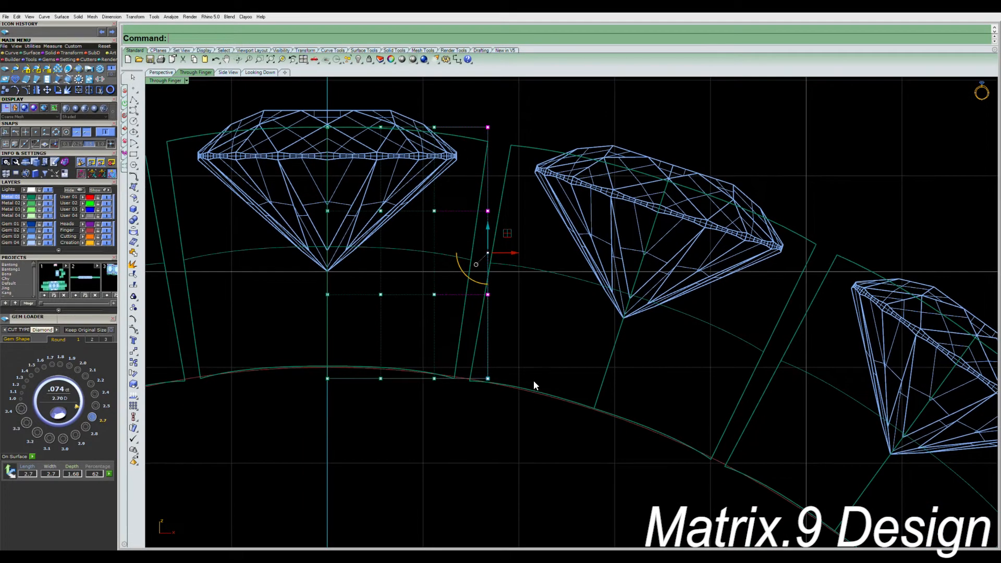
{"action": "key", "text": "alt+Right"}
{"action": "key", "text": "alt+Right"}
{"action": "key", "text": "alt+Right"}
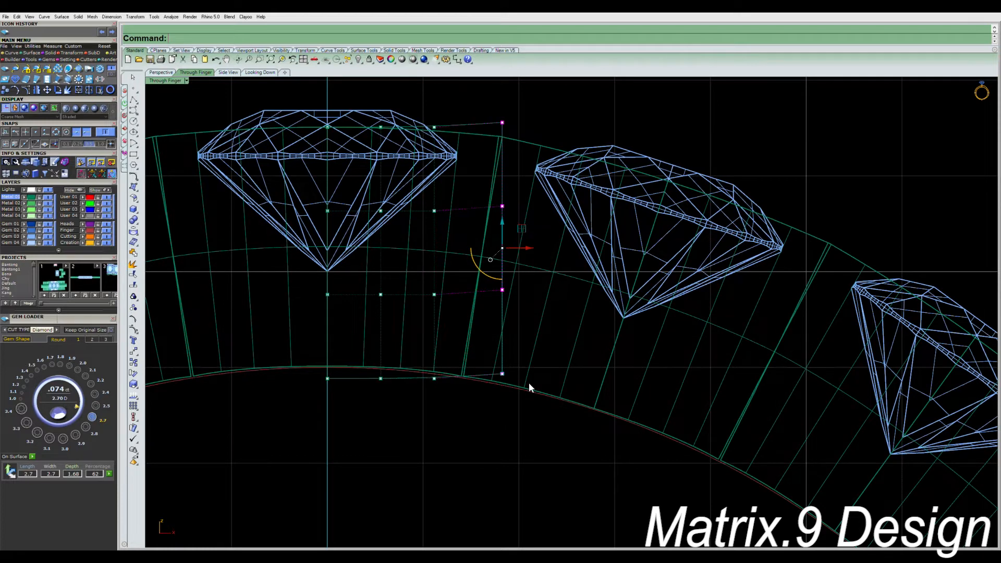
{"action": "key", "text": "alt+Right"}
{"action": "key", "text": "alt+Up"}
{"action": "key", "text": "alt+Down"}
- Nudge the middle control points of the right half's bottom edge slightly outward, keeping them level with the bottom row
{"action": "left_click", "coordinate": [462, 441]}
{"action": "right_click_drag", "start_coordinate": [463, 443], "coordinate": [466, 469]}
{"action": "left_click", "coordinate": [355, 395]}
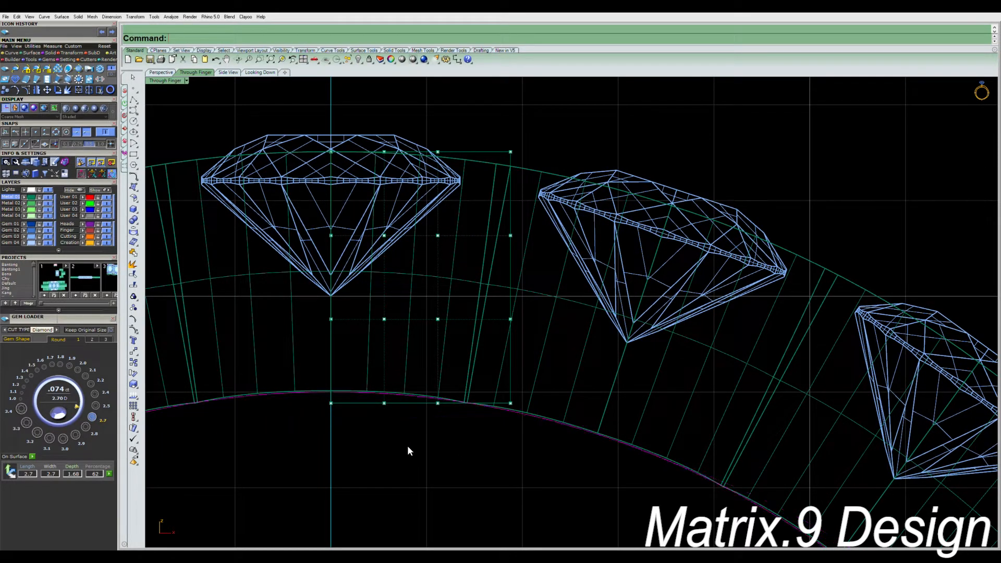
{"action": "left_click_drag", "start_coordinate": [357, 369], "coordinate": [443, 433]}
{"action": "right_click_drag", "start_coordinate": [443, 433], "coordinate": [458, 421]}
{"action": "key", "text": "alt+Left"}
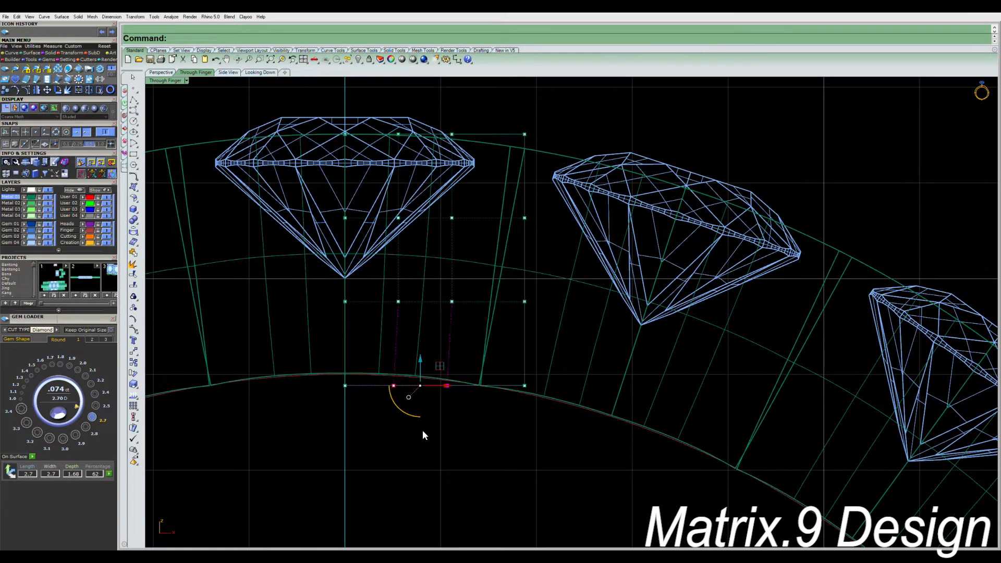
{"action": "key", "text": "alt+Down"}
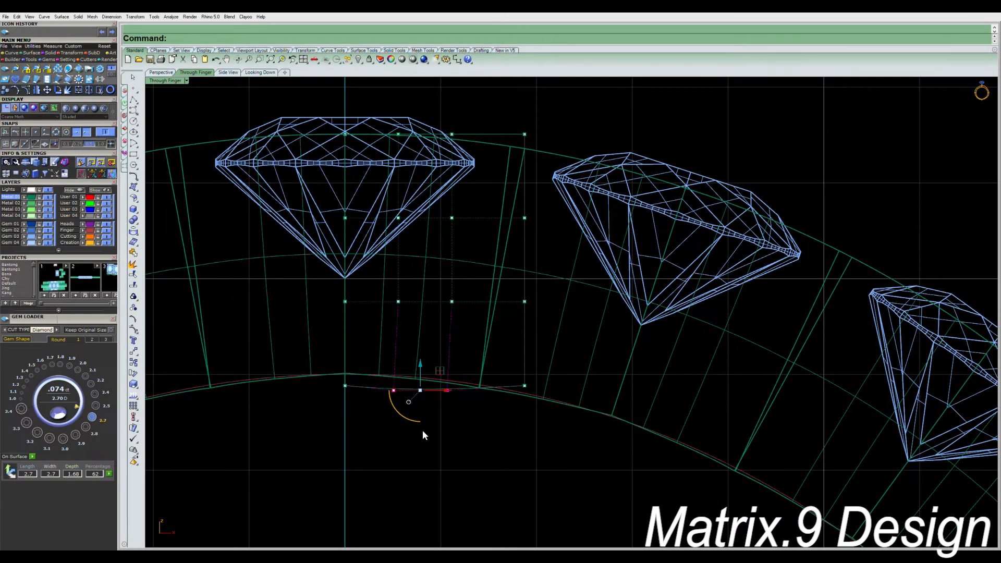
{"action": "key", "text": "alt+Up"}
{"action": "key", "text": "alt+Right"}
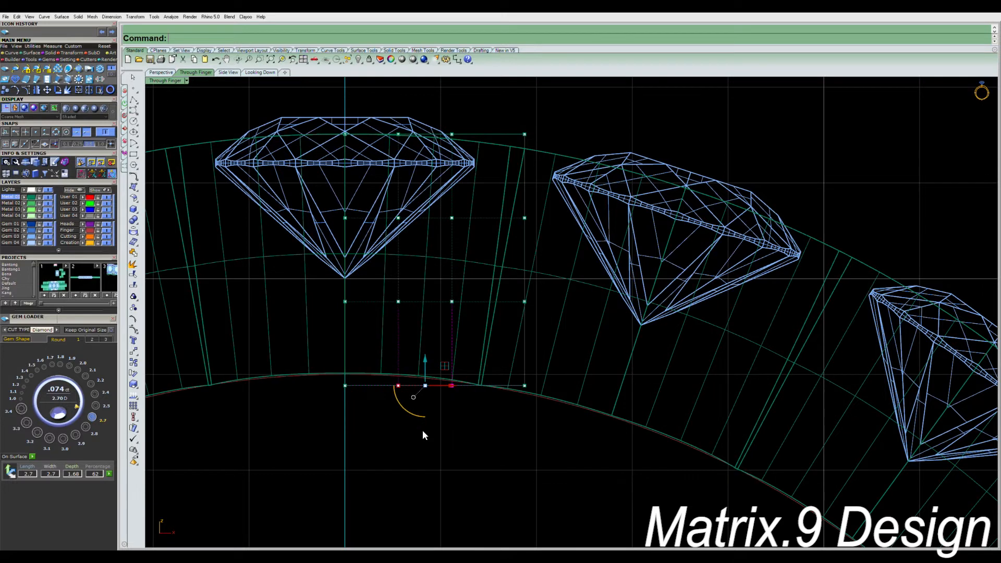
{"action": "key", "text": "alt+Right"}
{"action": "key", "text": "alt+Down"}
{"action": "key", "text": "alt+Right"}
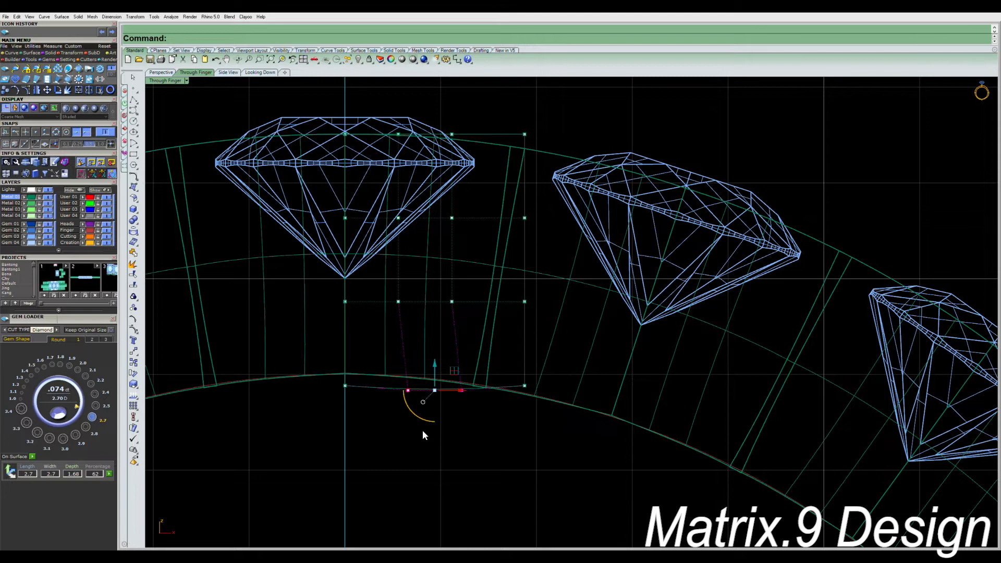
{"action": "key", "text": "alt+Up"}
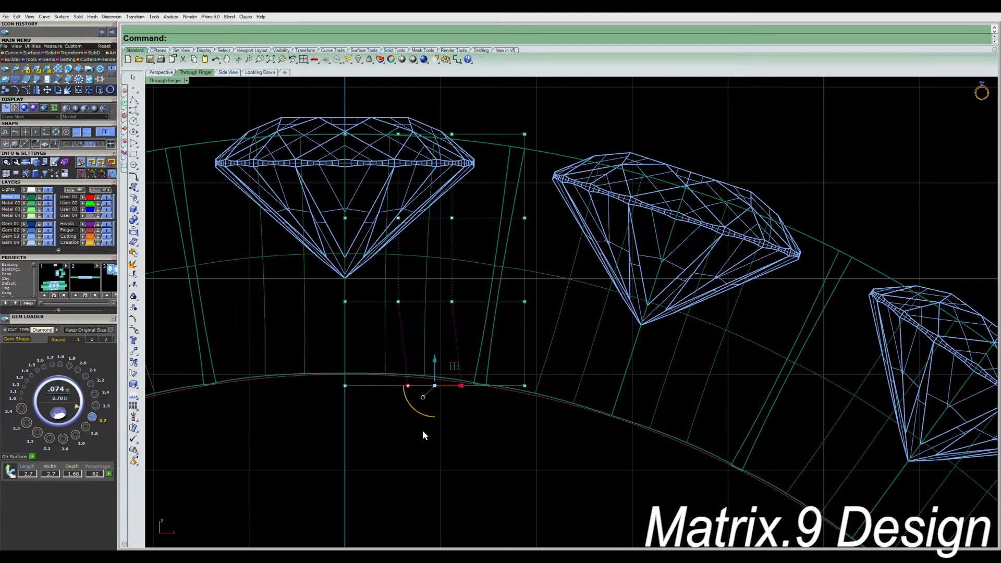
- Nudge the whole bottom row of control points slightly down toward the finger circle and turn off the control points
{"action": "left_click", "coordinate": [498, 481]}
{"action": "left_click_drag", "start_coordinate": [306, 376], "coordinate": [545, 437]}
{"action": "right_click_drag", "start_coordinate": [519, 443], "coordinate": [539, 453]}
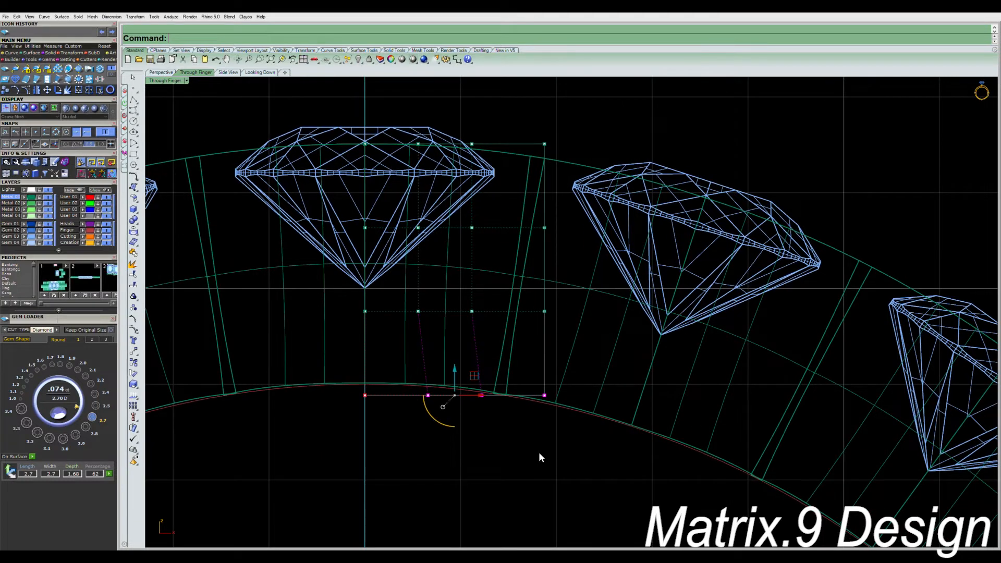
{"action": "key", "text": "alt+Down"}
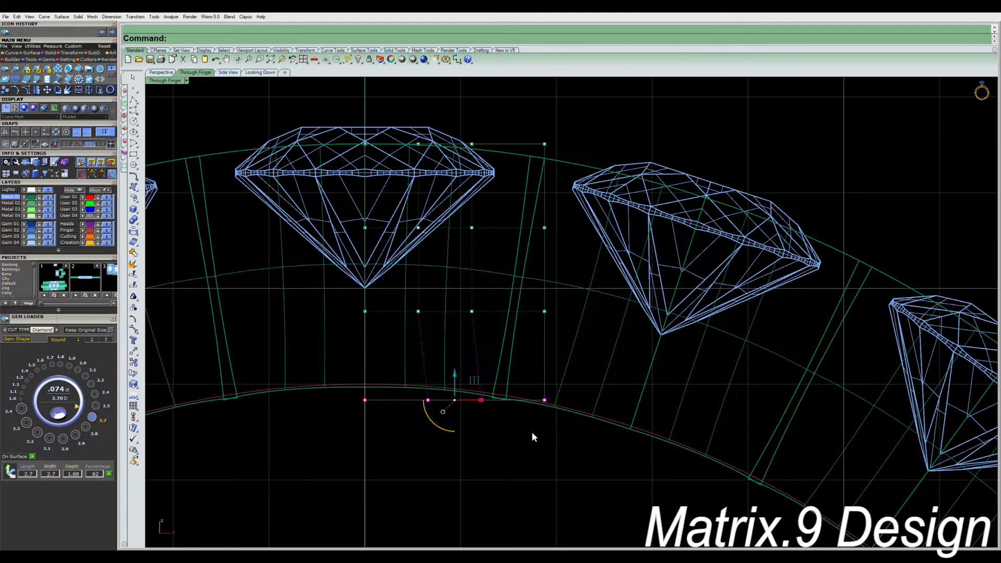
{"action": "left_click", "coordinate": [541, 455]}
{"action": "key", "text": "Escape"}
- Examine how the adjusted blocks meet each other and follow the finger circle around the ring
{"action": "scroll", "coordinate": [487, 390], "scroll_direction": "down", "scroll_amount": 13}
{"action": "right_click_drag", "start_coordinate": [492, 402], "coordinate": [483, 409]}
{"action": "scroll", "coordinate": [477, 399], "scroll_direction": "up", "scroll_amount": 5}
{"action": "left_click", "coordinate": [505, 393]}
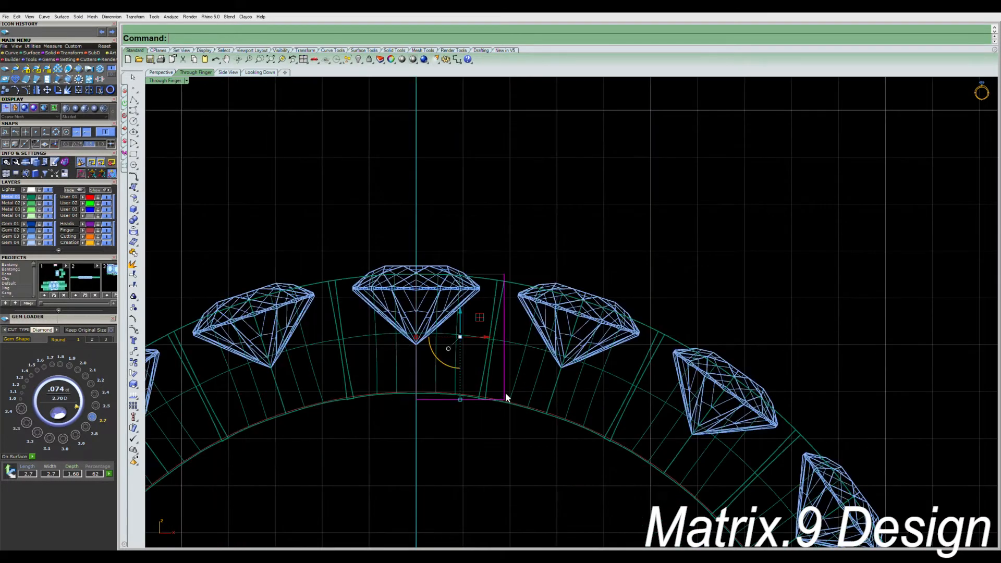
{"action": "scroll", "coordinate": [499, 396], "scroll_direction": "down", "scroll_amount": 9}
{"action": "right_click_drag", "start_coordinate": [509, 416], "coordinate": [491, 351]}
{"action": "left_click", "coordinate": [493, 376]}
{"action": "right_click_drag", "start_coordinate": [496, 386], "coordinate": [480, 361]}
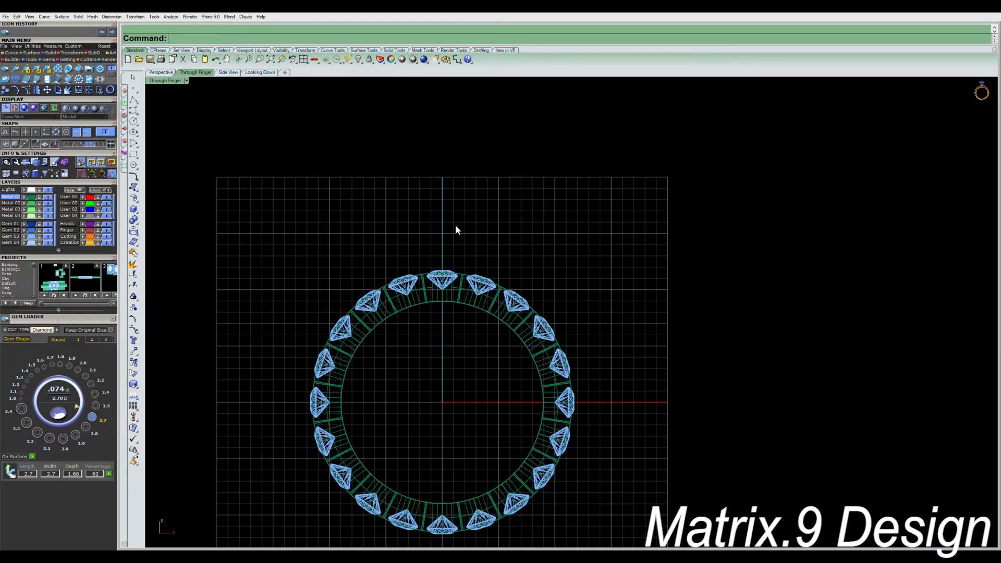
{"action": "right_click_drag", "start_coordinate": [475, 252], "coordinate": [466, 192]}
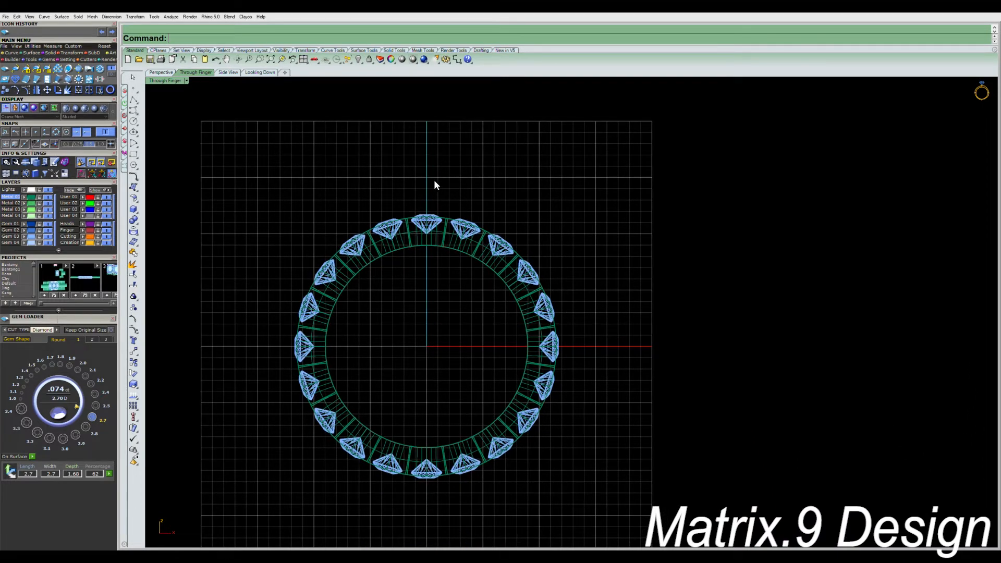
- Delete the arrayed gem and block copies again, keeping only the top gem with its block
{"action": "left_click_drag", "start_coordinate": [431, 178], "coordinate": [631, 503]}
{"action": "key", "text": "Delete"}
{"action": "left_click_drag", "start_coordinate": [235, 232], "coordinate": [408, 499]}
{"action": "key", "text": "Delete"}
{"action": "left_click_drag", "start_coordinate": [270, 178], "coordinate": [415, 313]}
{"action": "key", "text": "Delete"}
{"action": "left_click_drag", "start_coordinate": [255, 362], "coordinate": [444, 519]}
{"action": "key", "text": "Delete"}
- Analyse the top block for naked edges and inspect its fit against the finger circle
{"action": "scroll", "coordinate": [393, 376], "scroll_direction": "up", "scroll_amount": 5}
{"action": "left_click_drag", "start_coordinate": [396, 241], "coordinate": [773, 416]}
{"action": "right_click_drag", "start_coordinate": [727, 414], "coordinate": [620, 392]}
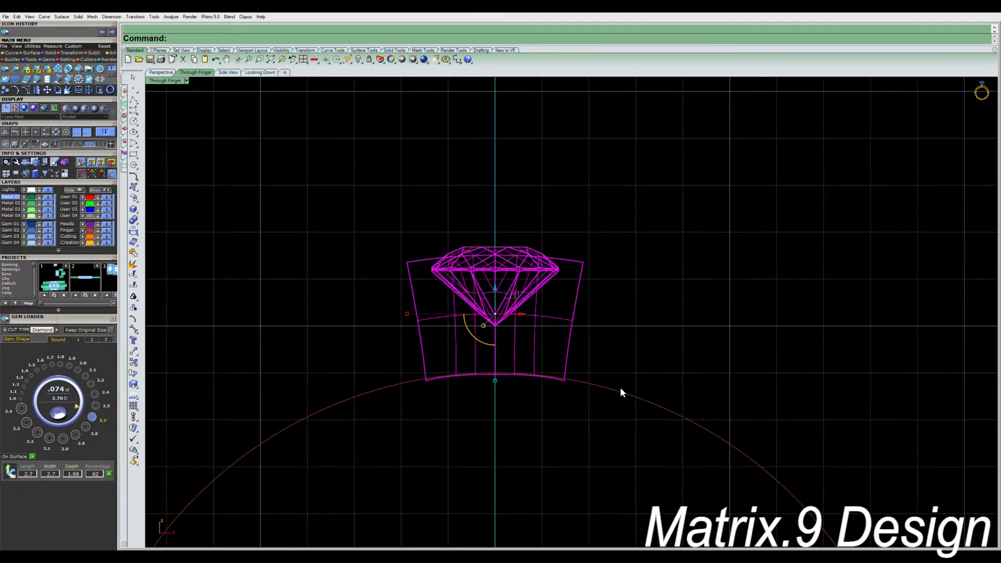
{"action": "left_click", "coordinate": [575, 381]}
{"action": "left_click_drag", "start_coordinate": [580, 356], "coordinate": [544, 342]}
{"action": "key", "text": "F12"}
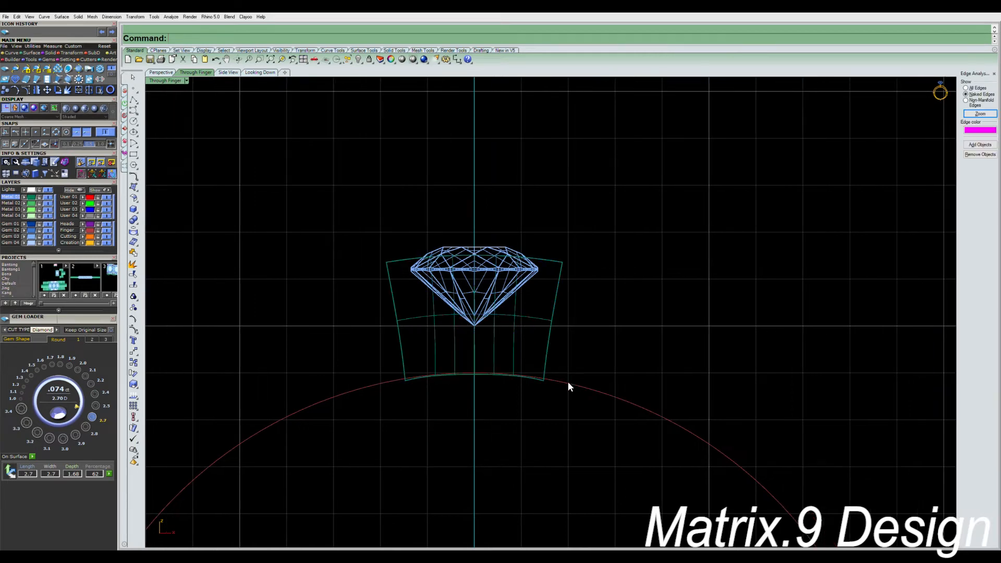
{"action": "left_click_drag", "start_coordinate": [583, 386], "coordinate": [546, 358]}
{"action": "left_click", "coordinate": [544, 357]}
{"action": "scroll", "coordinate": [558, 356], "scroll_direction": "down", "scroll_amount": 1}
{"action": "left_click", "coordinate": [518, 348]}
{"action": "scroll", "coordinate": [510, 335], "scroll_direction": "down", "scroll_amount": 6}
{"action": "scroll", "coordinate": [493, 393], "scroll_direction": "up", "scroll_amount": 5}
{"action": "left_click", "coordinate": [571, 370]}
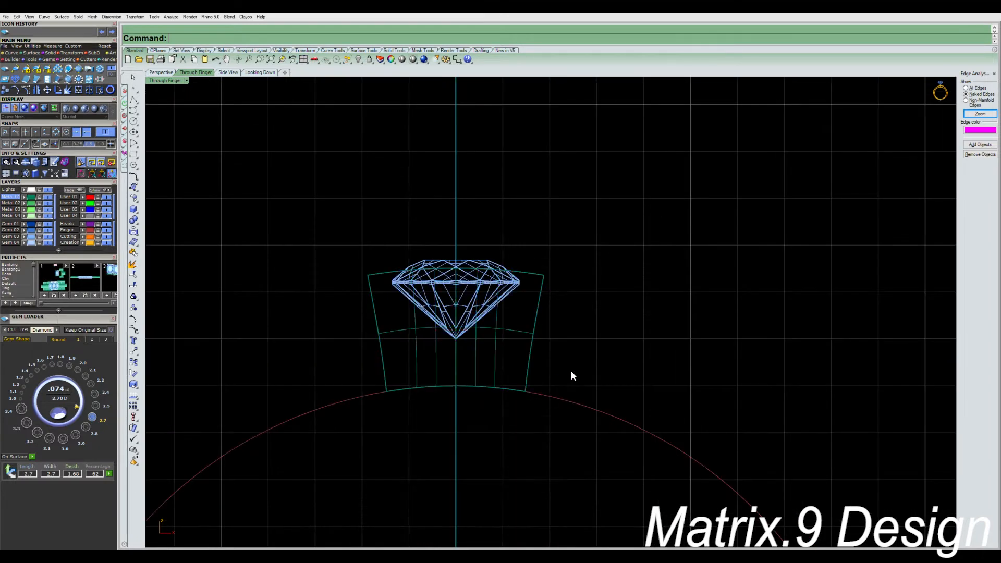
- Cage-edit the top block with a Global region, widening the second-lowest row of cage points slightly on both sides
{"action": "left_click", "coordinate": [530, 353]}
{"action": "key", "text": "F10"}
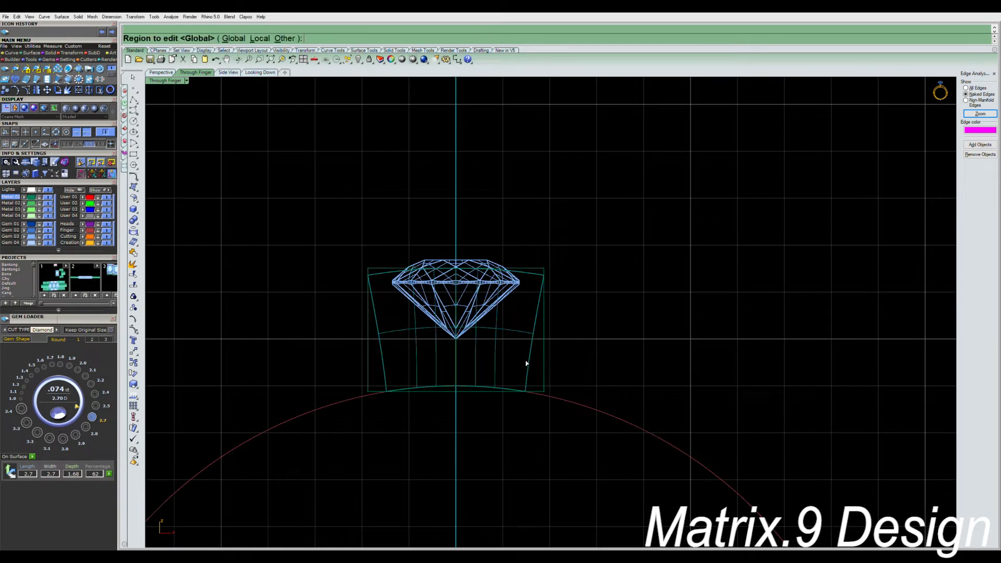
{"action": "left_click_drag", "start_coordinate": [331, 336], "coordinate": [545, 364]}
{"action": "scroll", "coordinate": [363, 354], "scroll_direction": "up", "scroll_amount": 3}
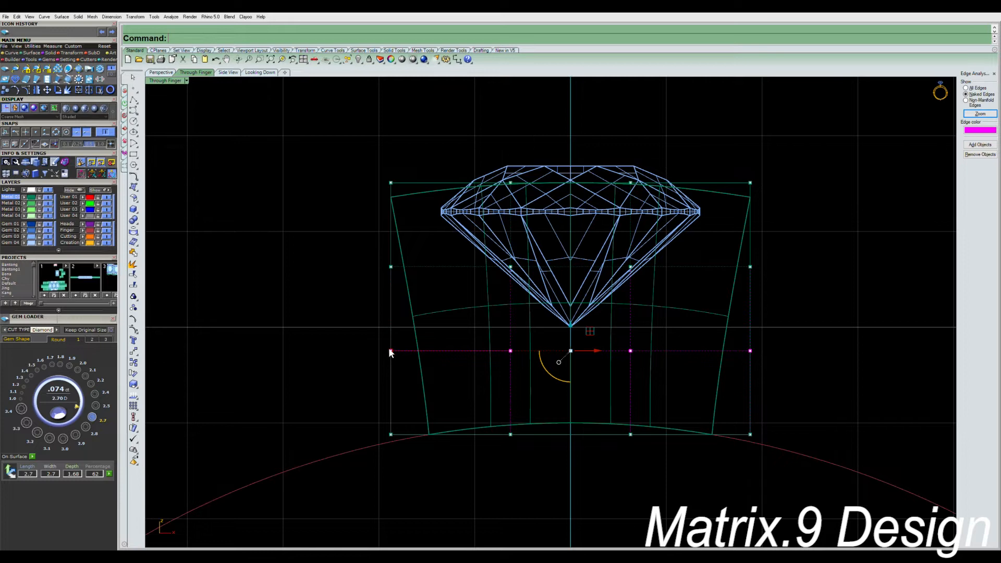
{"action": "left_click_drag", "start_coordinate": [389, 349], "coordinate": [384, 349]}
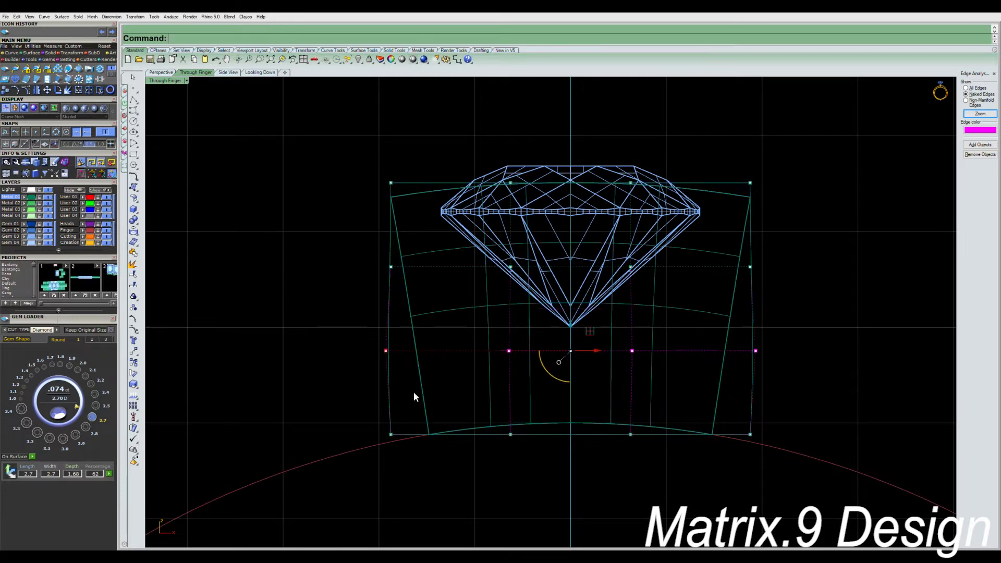
{"action": "right_click_drag", "start_coordinate": [568, 428], "coordinate": [440, 352]}
{"action": "scroll", "coordinate": [447, 382], "scroll_direction": "down", "scroll_amount": 4}
{"action": "key", "text": "Escape"}
{"action": "key", "text": "Escape"}
{"action": "scroll", "coordinate": [495, 359], "scroll_direction": "up", "scroll_amount": 2}
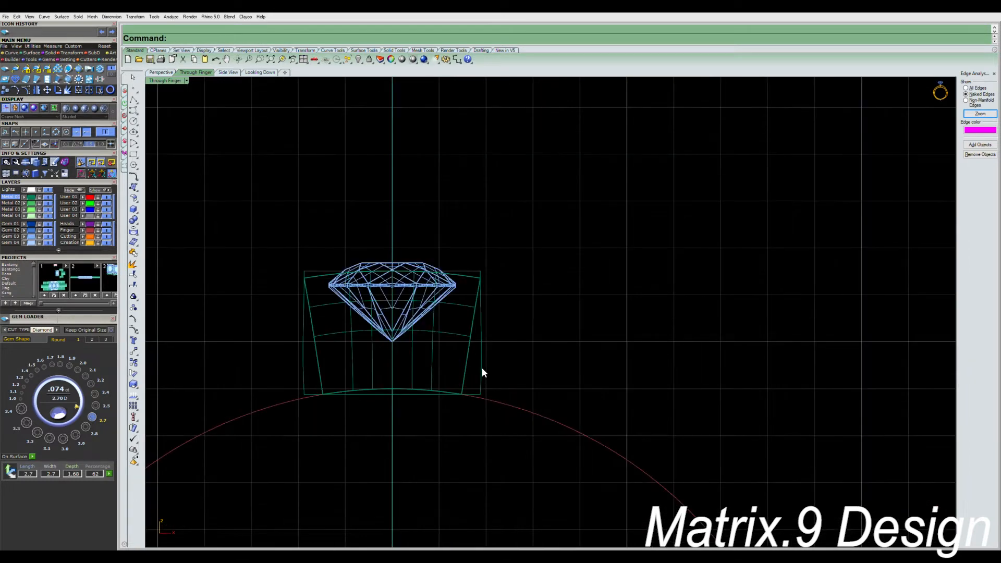
- Remove the editing cage from around the top block
{"action": "scroll", "coordinate": [483, 371], "scroll_direction": "down", "scroll_amount": 4}
{"action": "scroll", "coordinate": [506, 349], "scroll_direction": "up", "scroll_amount": 4}
{"action": "scroll", "coordinate": [431, 257], "scroll_direction": "down", "scroll_amount": 2}
{"action": "scroll", "coordinate": [408, 229], "scroll_direction": "down", "scroll_amount": 4}
{"action": "scroll", "coordinate": [408, 223], "scroll_direction": "up", "scroll_amount": 4}
{"action": "right_click_drag", "start_coordinate": [455, 272], "coordinate": [452, 296]}
{"action": "left_click_drag", "start_coordinate": [368, 232], "coordinate": [490, 322]}
{"action": "right_click_drag", "start_coordinate": [487, 331], "coordinate": [483, 312]}
{"action": "left_click", "coordinate": [482, 311]}
- Polar-array the top gem and its block around the origin with 20 items to complete the ring
{"action": "left_click_drag", "start_coordinate": [493, 262], "coordinate": [425, 229]}
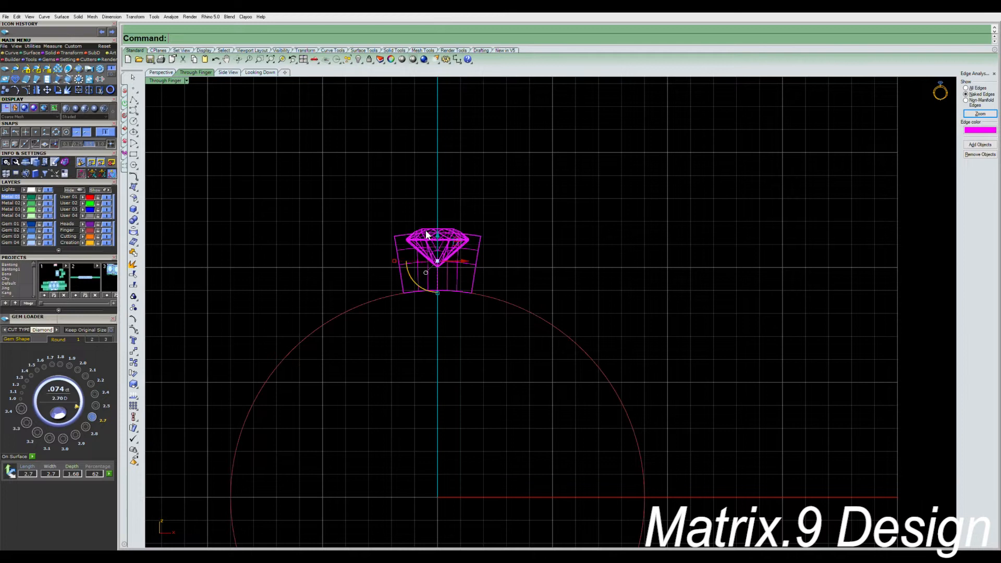
{"action": "key", "text": "Escape"}
{"action": "left_click", "coordinate": [456, 240]}
{"action": "key", "text": "Return"}
{"action": "type", "text": "0"}
{"action": "key", "text": "Return"}
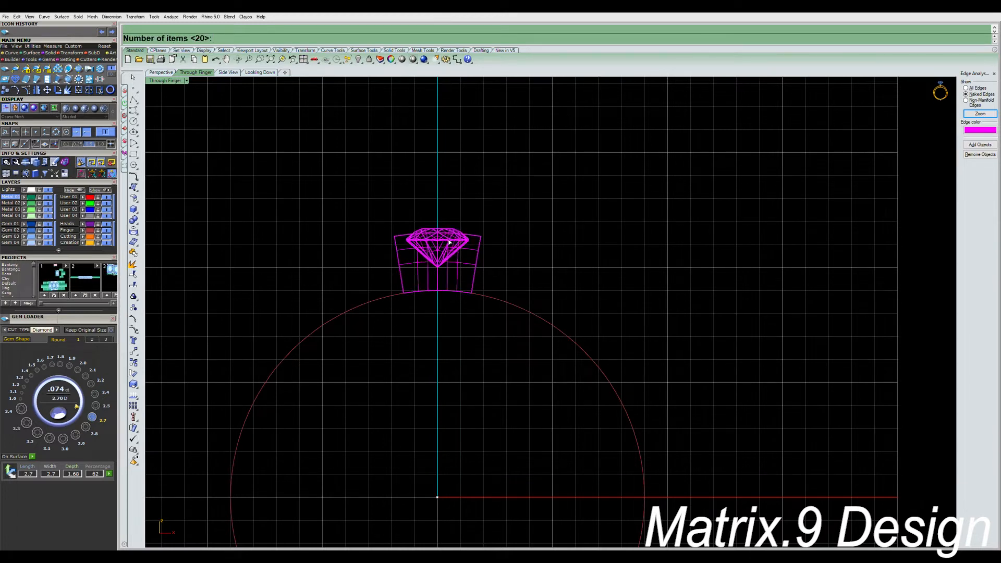
{"action": "key", "text": "Return"}
{"action": "key", "text": "Return"}
{"action": "key", "text": "Return"}
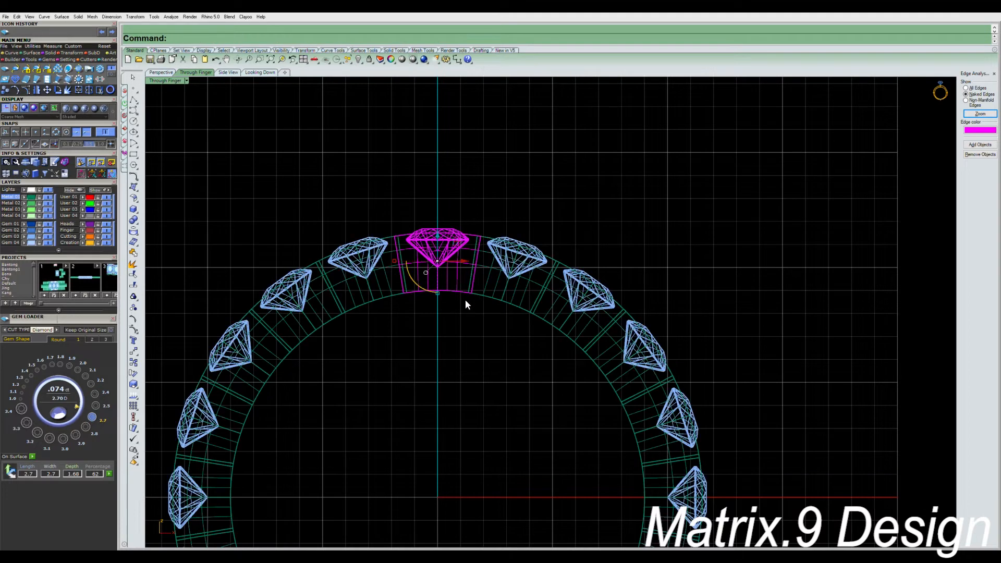
- Rotate the arrayed gems and blocks about the origin so a joint between two blocks lies on the vertical axis
{"action": "type", "text": "r"}
{"action": "key", "text": "Return"}
{"action": "type", "text": "0"}
{"action": "key", "text": "Return"}
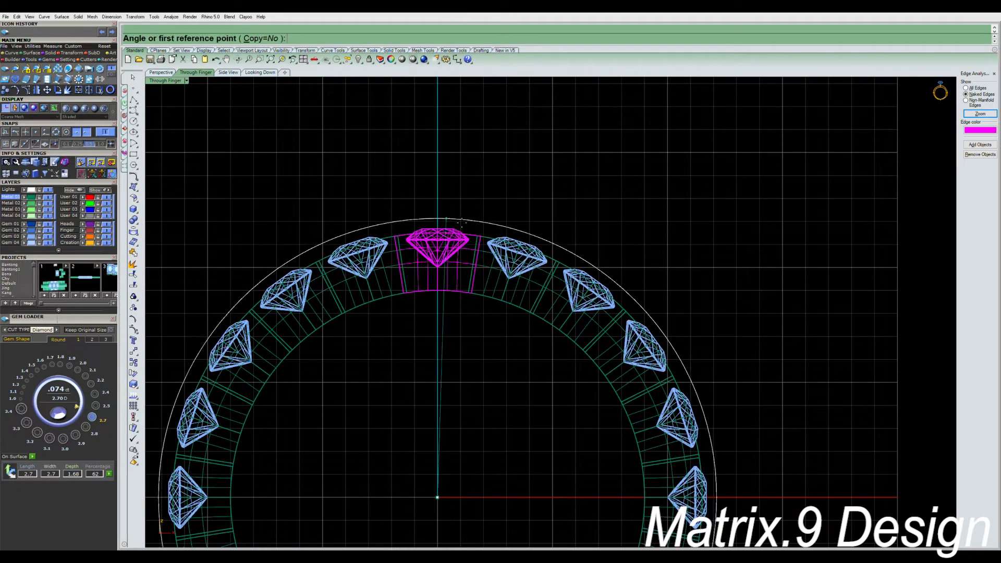
{"action": "scroll", "coordinate": [488, 198], "scroll_direction": "up", "scroll_amount": 4}
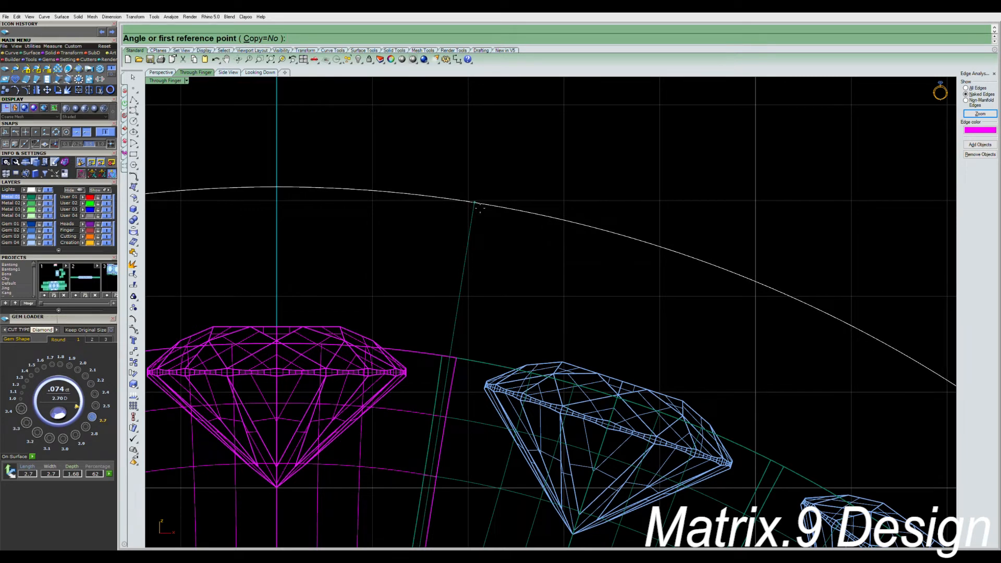
{"action": "left_click", "coordinate": [479, 205]}
{"action": "scroll", "coordinate": [471, 202], "scroll_direction": "down", "scroll_amount": 5}
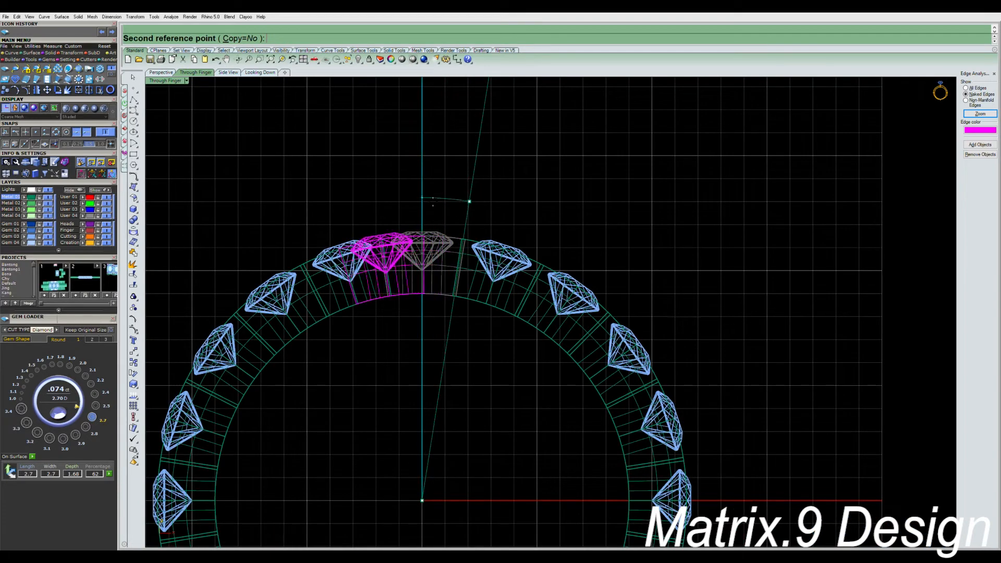
{"action": "left_click", "coordinate": [426, 199]}
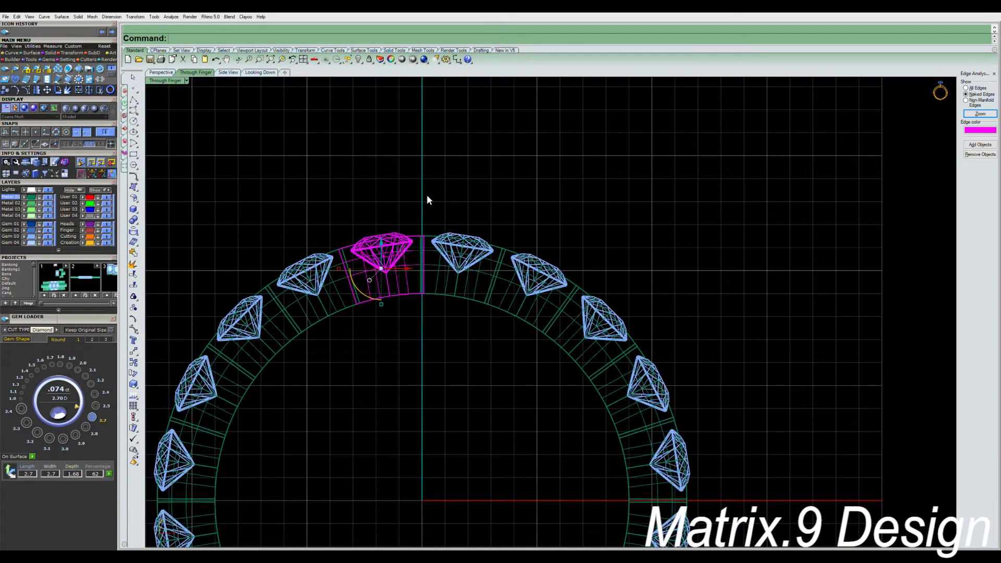
{"action": "key", "text": "Escape"}
{"action": "right_click_drag", "start_coordinate": [424, 196], "coordinate": [428, 182]}
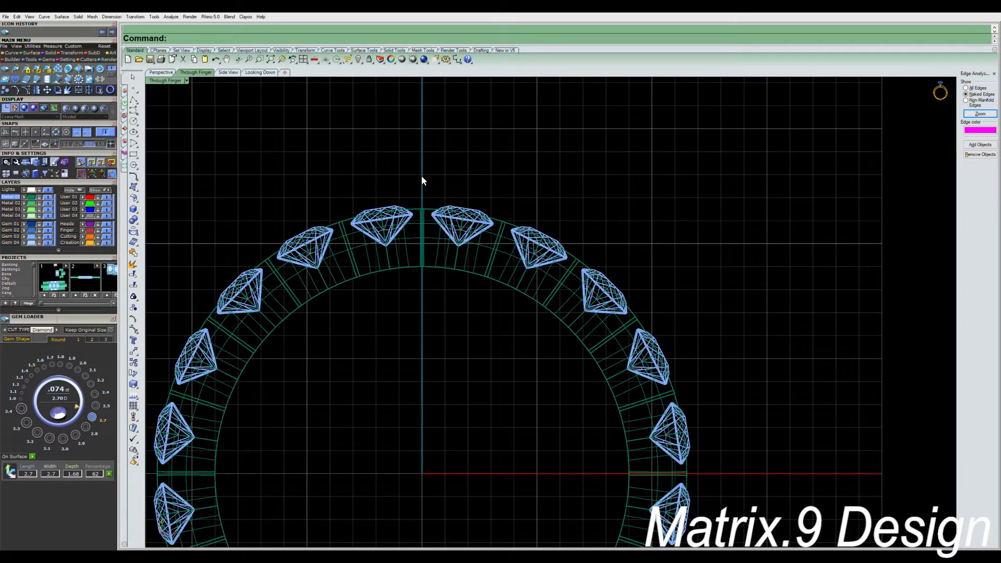
- Draw a circle centred on the origin in the Looking Down view, slightly larger than the band's width
{"action": "key", "text": "ctrl+m"}
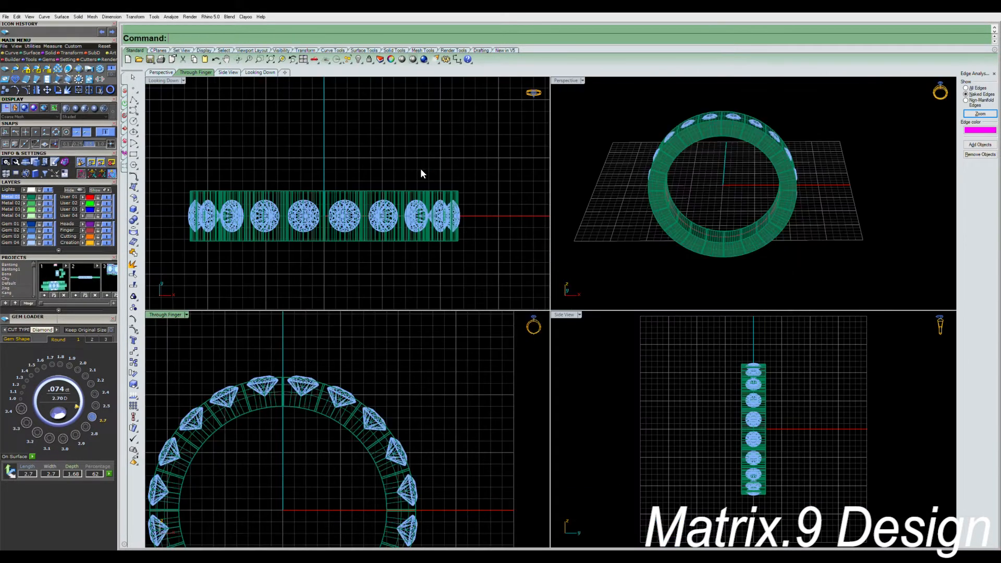
{"action": "right_click_drag", "start_coordinate": [302, 265], "coordinate": [366, 235]}
{"action": "type", "text": "c"}
{"action": "key", "text": "Return"}
{"action": "type", "text": "0"}
{"action": "key", "text": "Return"}
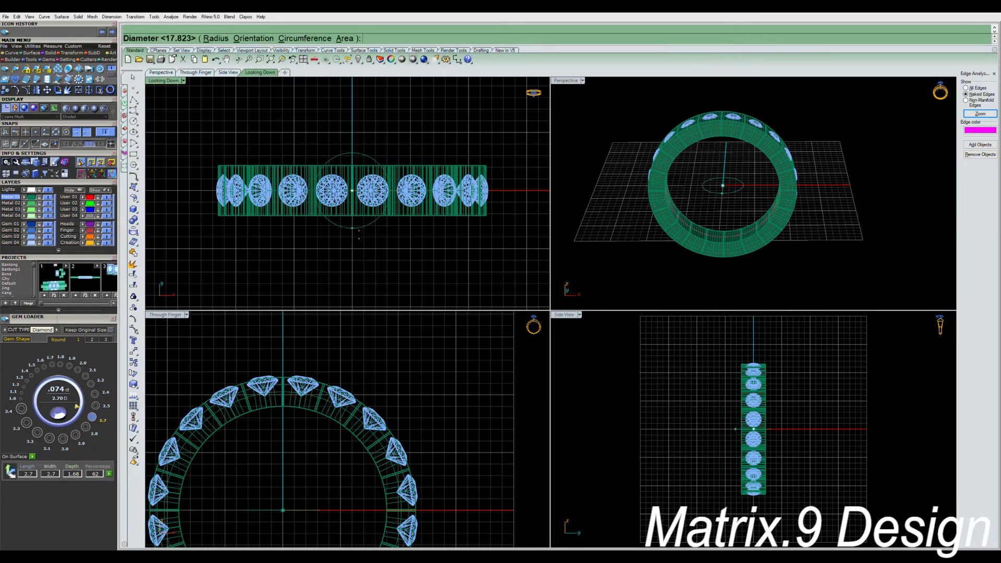
{"action": "left_click", "coordinate": [353, 228]}
{"action": "left_click", "coordinate": [352, 228]}
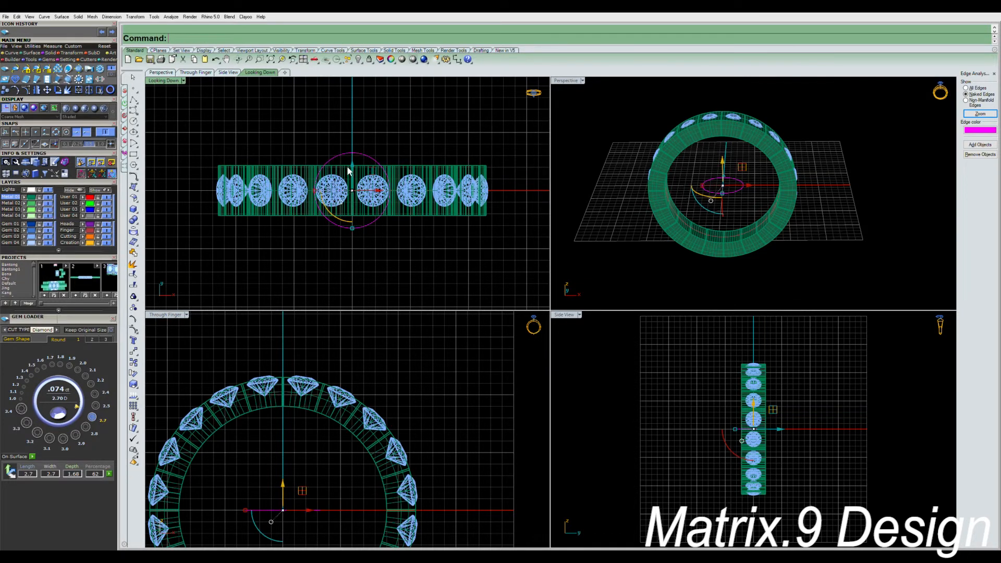
- Shrink the circle to about half its size, shift it beside the band's edge and raise it to the ring's top
{"action": "left_click_drag", "start_coordinate": [351, 168], "coordinate": [360, 228]}
{"action": "left_click_drag", "start_coordinate": [353, 287], "coordinate": [353, 274]}
{"action": "left_click_drag", "start_coordinate": [352, 228], "coordinate": [353, 216]}
{"action": "left_click_drag", "start_coordinate": [353, 266], "coordinate": [353, 257]}
{"action": "key", "text": "Escape"}
{"action": "left_click_drag", "start_coordinate": [352, 223], "coordinate": [352, 215]}
{"action": "left_click_drag", "start_coordinate": [282, 482], "coordinate": [303, 349]}
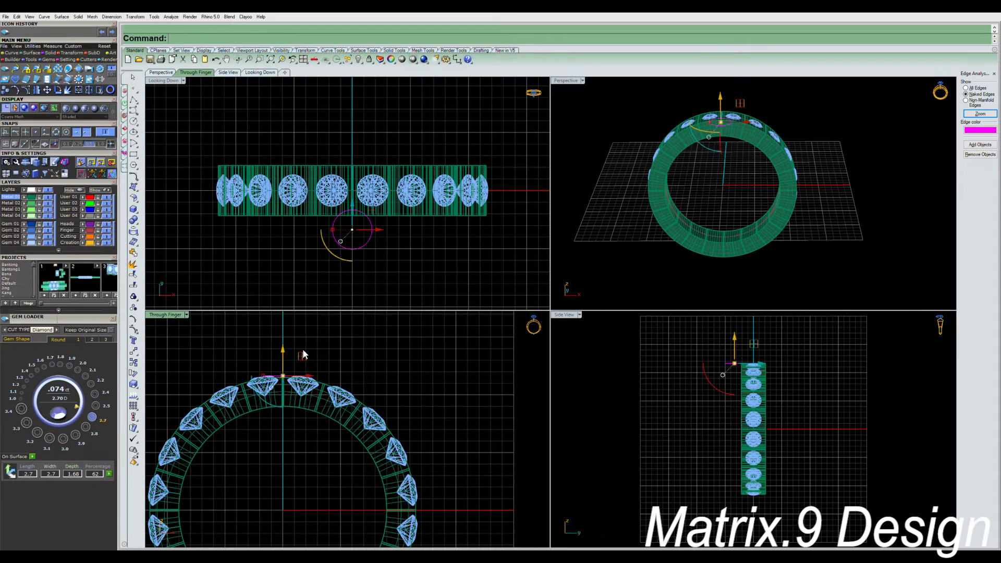
- Fine-tune the circle's size and position so it slightly overlaps the band's side edge between two gems
{"action": "right_click_drag", "start_coordinate": [303, 349], "coordinate": [341, 326]}
{"action": "scroll", "coordinate": [354, 221], "scroll_direction": "up", "scroll_amount": 5}
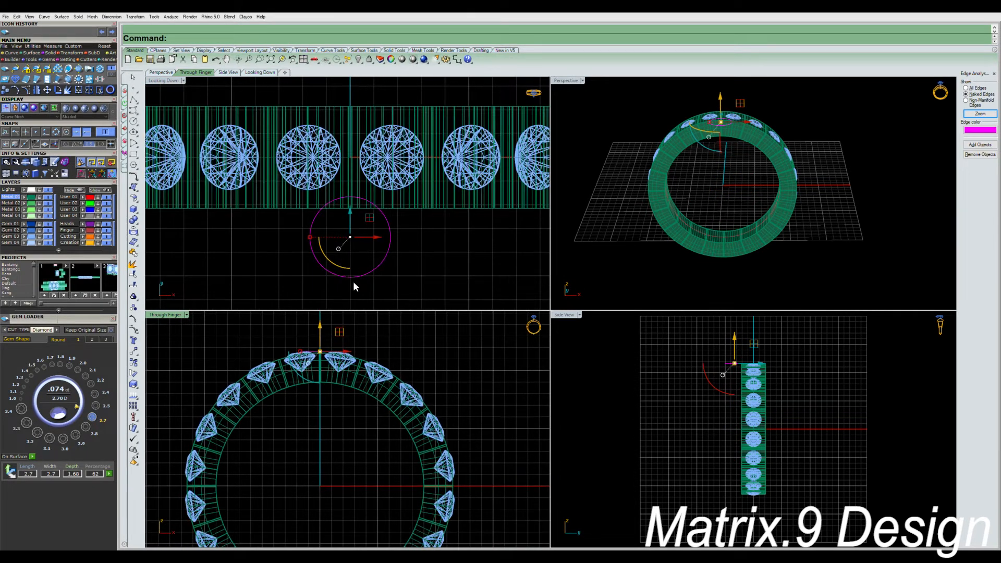
{"action": "left_click_drag", "start_coordinate": [308, 237], "coordinate": [312, 237], "text": "shift"}
{"action": "right_click_drag", "start_coordinate": [369, 241], "coordinate": [363, 263]}
{"action": "left_click_drag", "start_coordinate": [346, 237], "coordinate": [346, 233]}
{"action": "right_click_drag", "start_coordinate": [360, 274], "coordinate": [365, 217]}
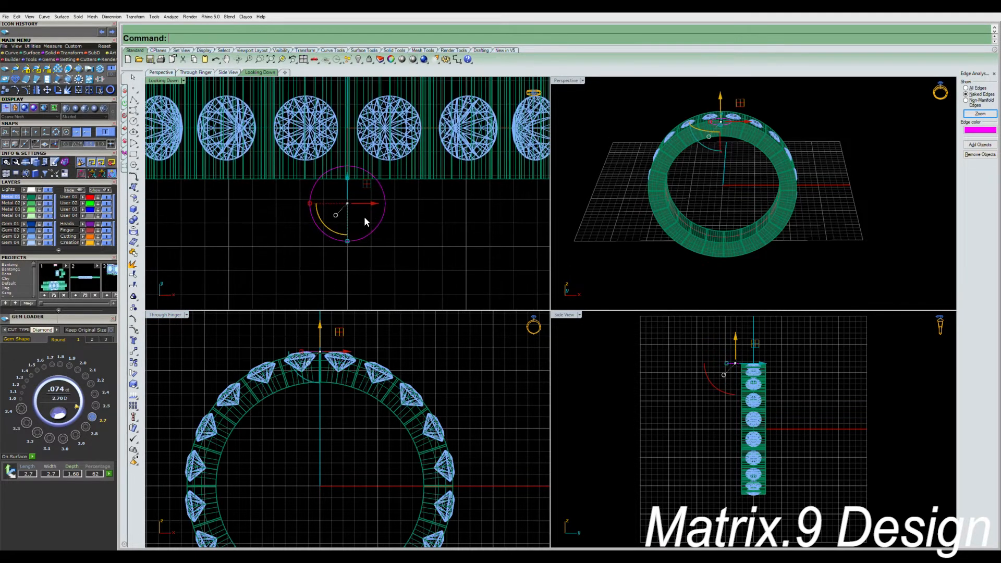
{"action": "left_click", "coordinate": [385, 249]}
{"action": "left_click_drag", "start_coordinate": [385, 248], "coordinate": [365, 236]}
- Extrude the circle downward as a solid cylinder and raise it so it extends above and below the band
{"action": "right_click_drag", "start_coordinate": [332, 403], "coordinate": [347, 389]}
{"action": "key", "text": "space"}
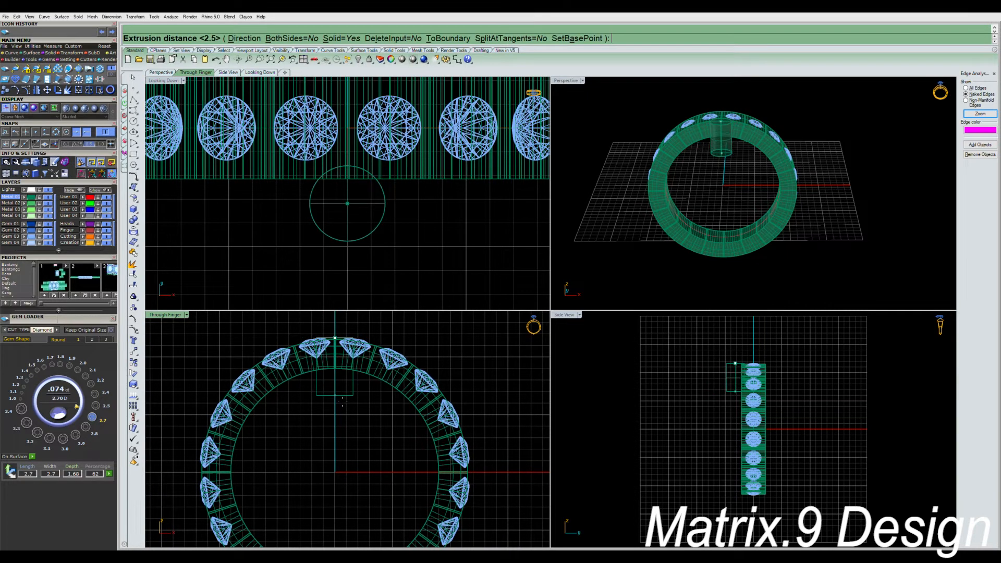
{"action": "left_click", "coordinate": [335, 399]}
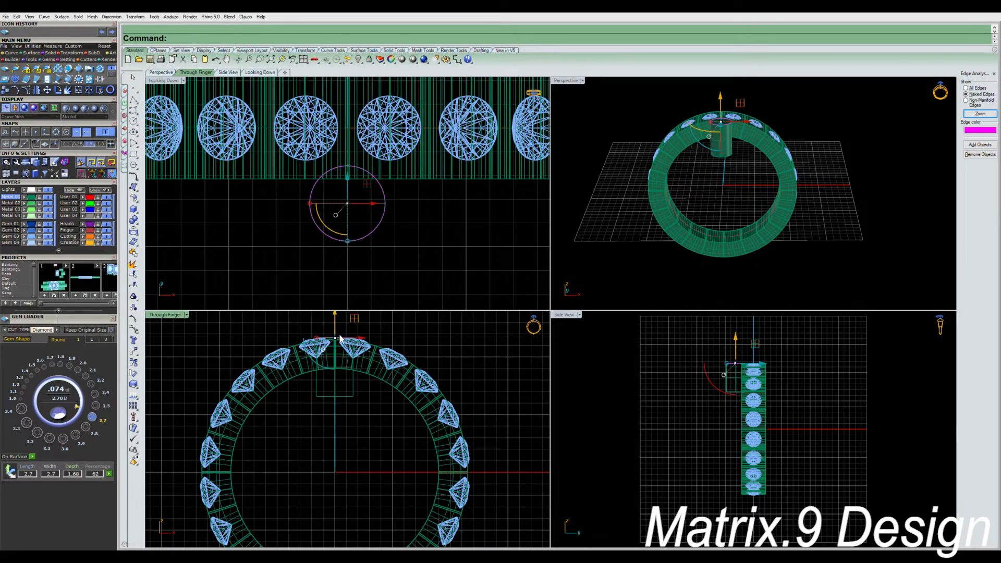
{"action": "right_click_drag", "start_coordinate": [340, 336], "coordinate": [343, 376]}
{"action": "left_click_drag", "start_coordinate": [339, 363], "coordinate": [340, 350]}
{"action": "left_click", "coordinate": [374, 355]}
- Duplicate the cylinder's top and bottom edges as circles and delete the cylinder
{"action": "right_click_drag", "start_coordinate": [647, 155], "coordinate": [716, 225]}
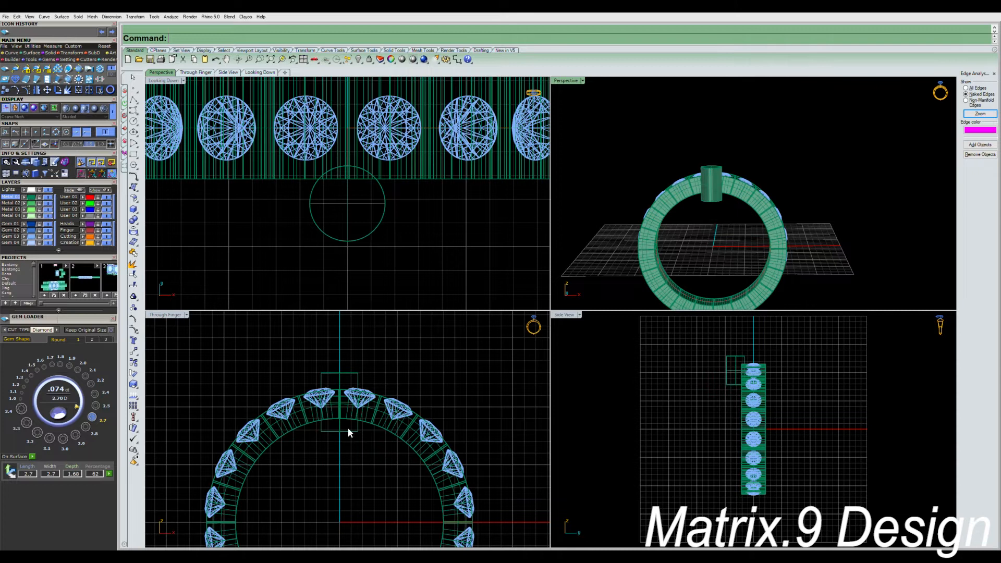
{"action": "right_click_drag", "start_coordinate": [704, 223], "coordinate": [702, 253]}
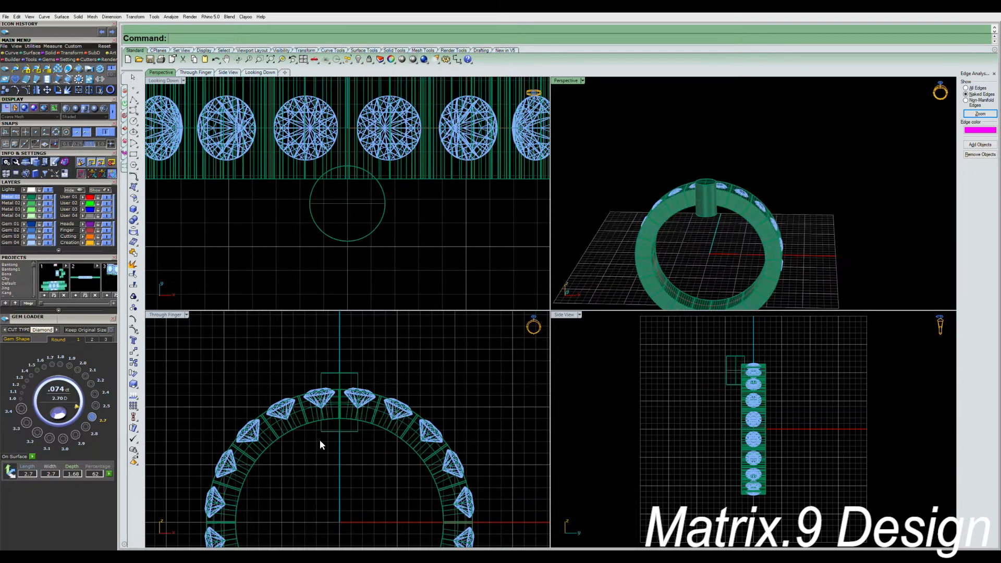
{"action": "left_click", "coordinate": [355, 431]}
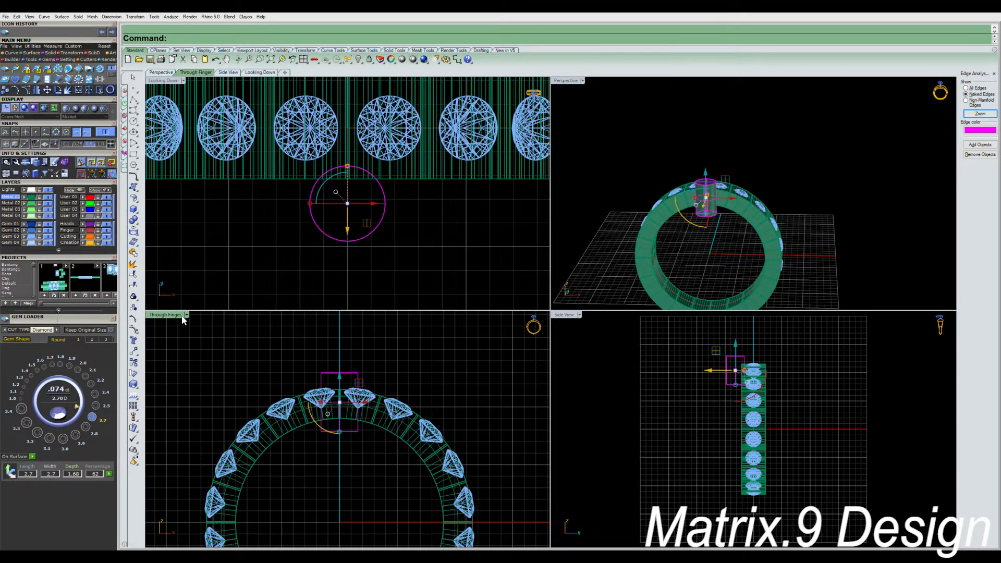
{"action": "left_click", "coordinate": [379, 365]}
{"action": "right_click_drag", "start_coordinate": [714, 221], "coordinate": [694, 237]}
{"action": "scroll", "coordinate": [698, 230], "scroll_direction": "up", "scroll_amount": 5}
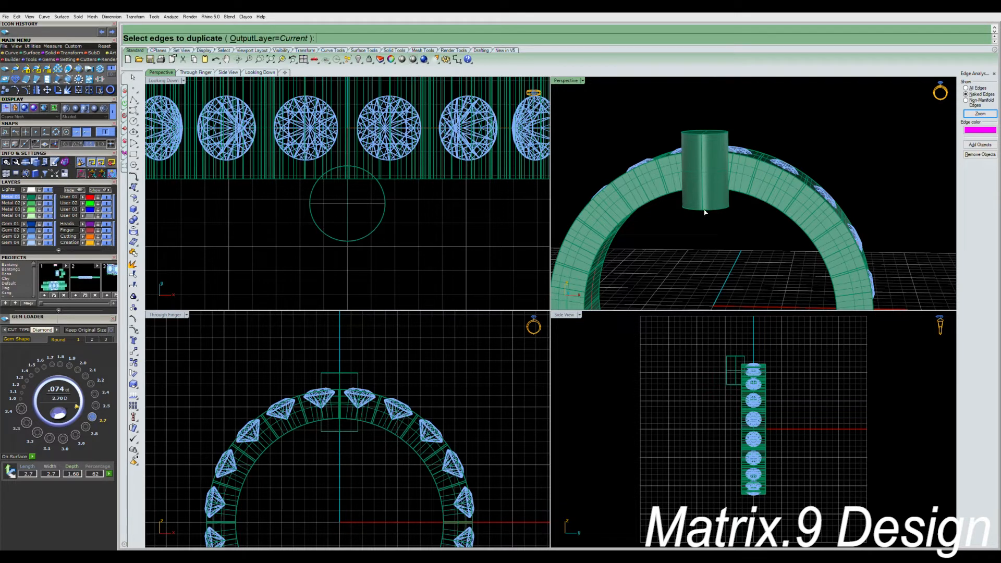
{"action": "left_click", "coordinate": [711, 194]}
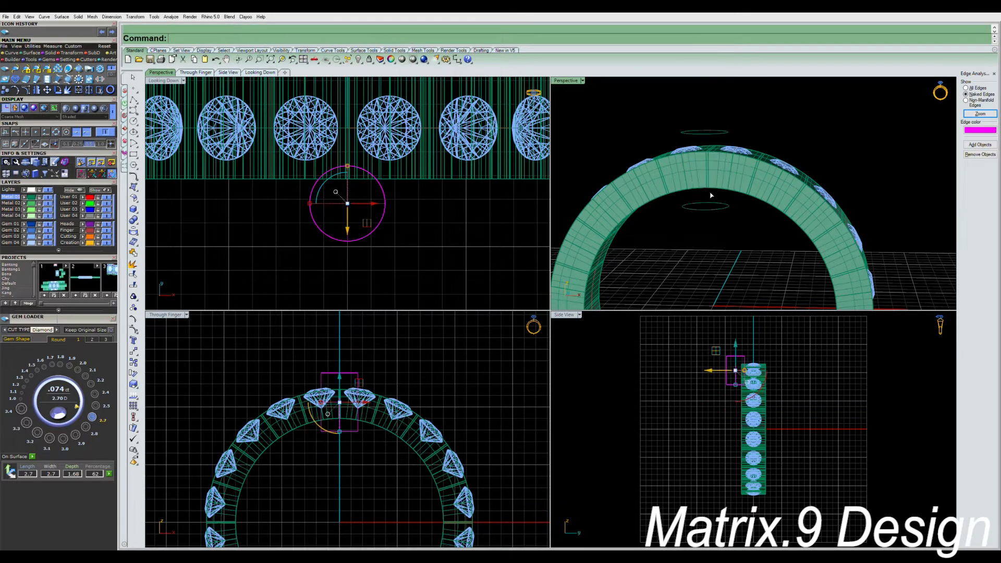
- Scale down the bottom circle and loft it with the top circle into a tapered cylinder
{"action": "right_click_drag", "start_coordinate": [719, 215], "coordinate": [719, 235]}
{"action": "left_click", "coordinate": [718, 236]}
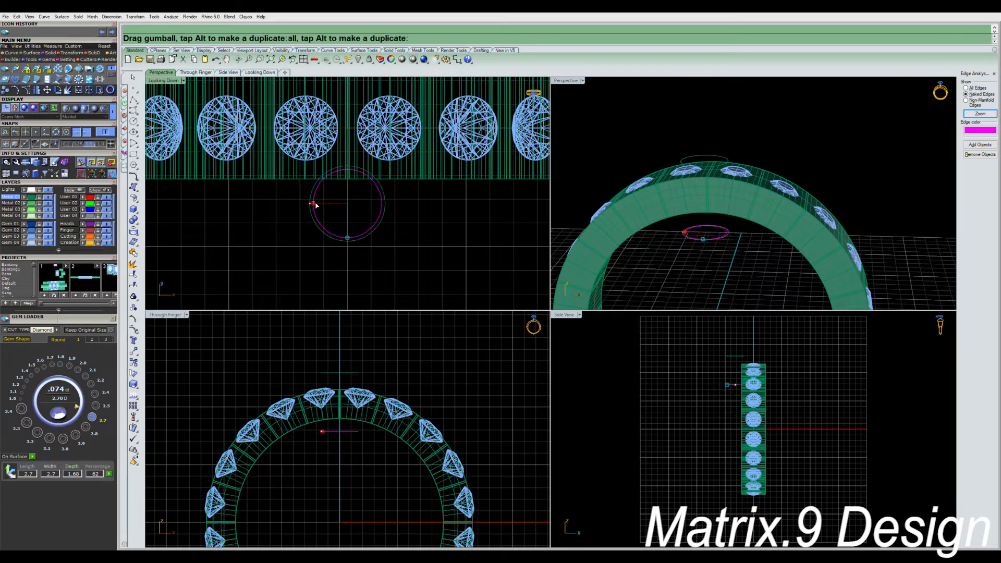
{"action": "right_click_drag", "start_coordinate": [703, 216], "coordinate": [729, 204]}
{"action": "left_click", "coordinate": [730, 99], "text": "shift"}
{"action": "type", "text": "loft"}
{"action": "key", "text": "Return"}
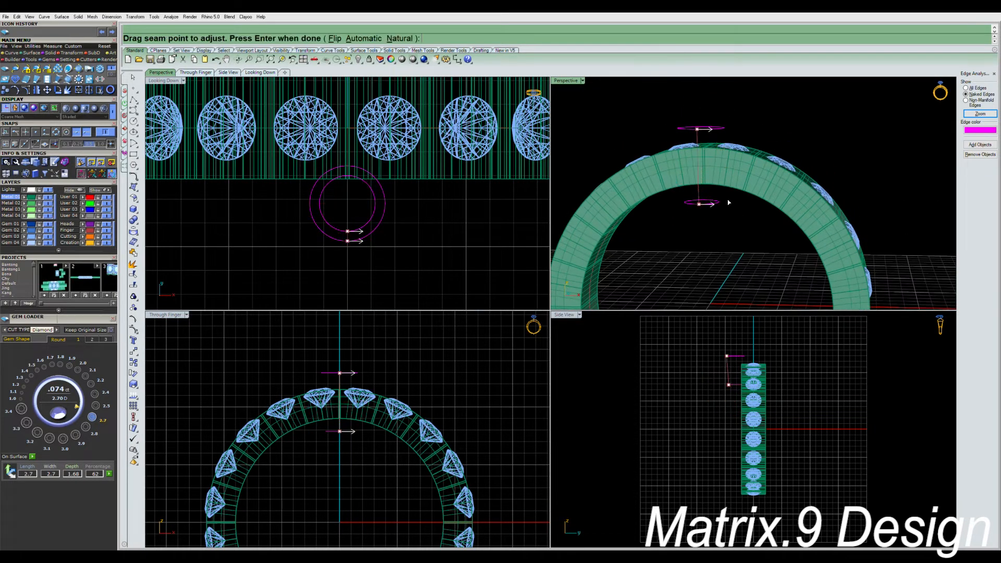
{"action": "key", "text": "Return"}
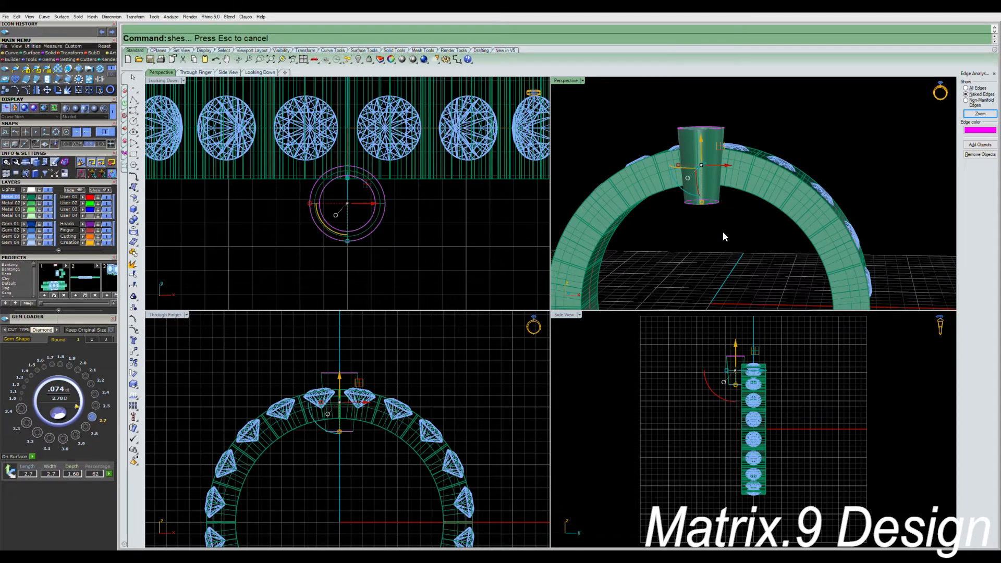
- Narrow the tapered cylinder slightly across the band's width and nudge it toward the band
{"action": "mouse_move", "coordinate": [722, 230]}
{"action": "right_mouse_down"}
{"action": "mouse_move", "coordinate": [634, 270]}
{"action": "mouse_move", "coordinate": [741, 151]}
{"action": "mouse_move", "coordinate": [720, 234]}
{"action": "mouse_move", "coordinate": [719, 191]}
{"action": "mouse_move", "coordinate": [751, 219]}
{"action": "mouse_move", "coordinate": [663, 288]}
{"action": "mouse_move", "coordinate": [698, 248]}
{"action": "mouse_move", "coordinate": [689, 234]}
{"action": "mouse_move", "coordinate": [721, 225]}
{"action": "mouse_move", "coordinate": [731, 206]}
{"action": "mouse_move", "coordinate": [731, 224]}
{"action": "right_mouse_up"}
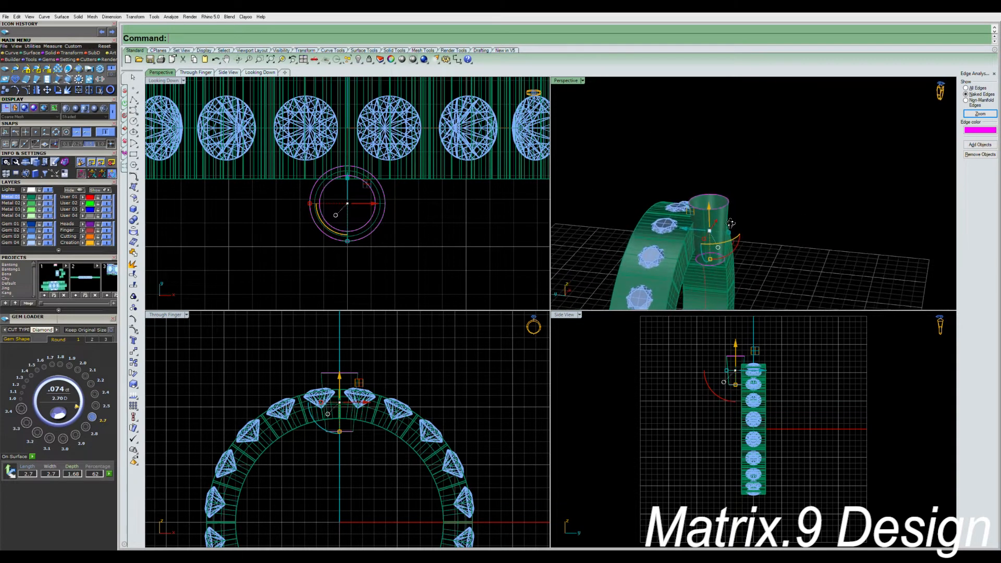
{"action": "double_click", "coordinate": [566, 81]}
{"action": "right_click_drag", "start_coordinate": [564, 78], "coordinate": [581, 408]}
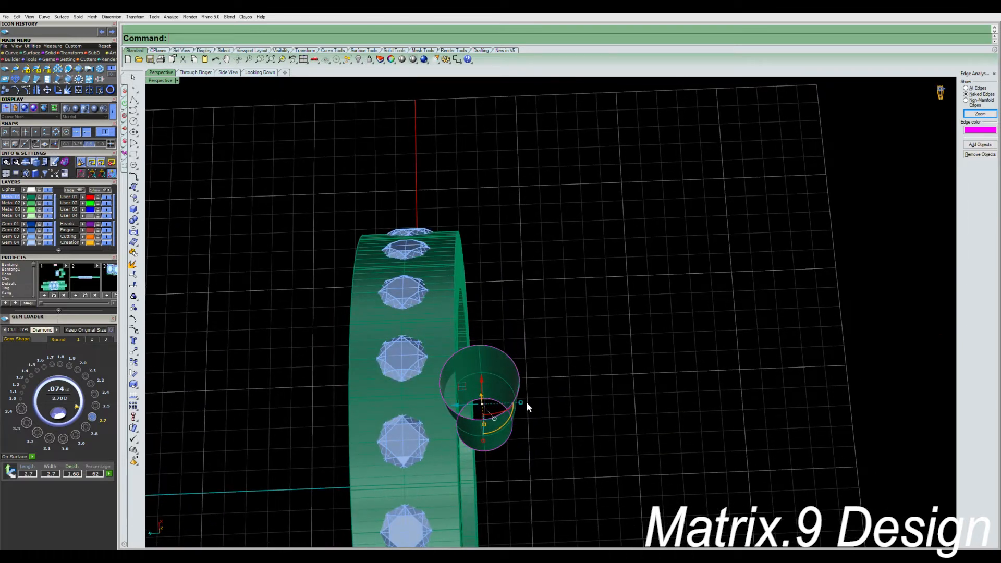
{"action": "left_click_drag", "start_coordinate": [520, 402], "coordinate": [515, 404]}
{"action": "right_click_drag", "start_coordinate": [520, 407], "coordinate": [543, 454]}
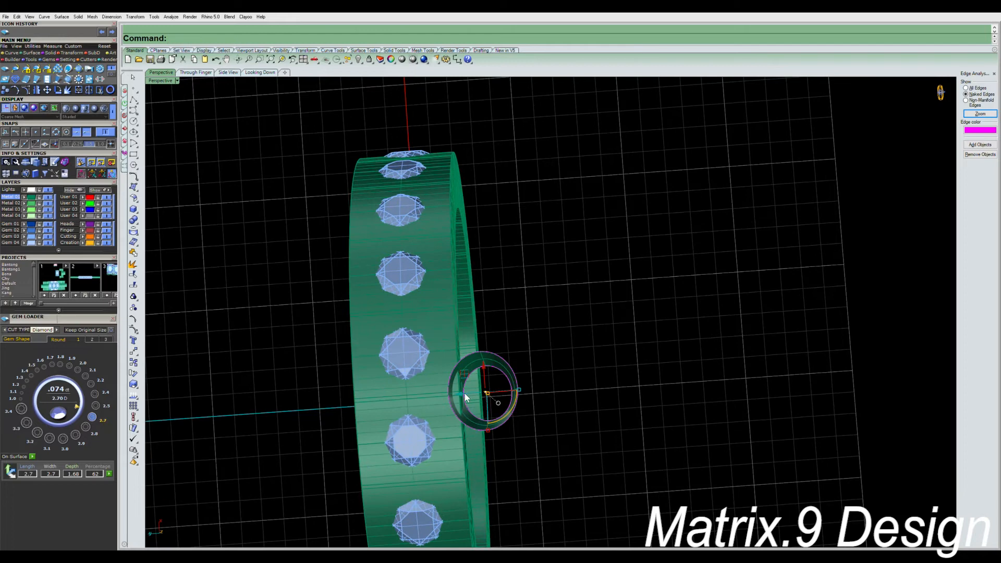
{"action": "left_click_drag", "start_coordinate": [463, 393], "coordinate": [460, 394]}
{"action": "right_click_drag", "start_coordinate": [566, 432], "coordinate": [521, 386]}
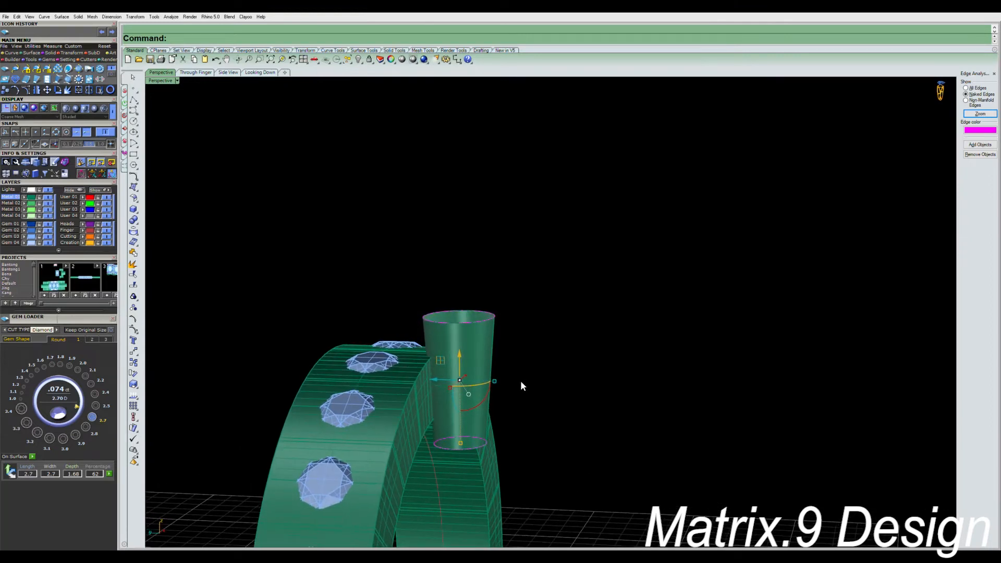
- Tilt the tapered cylinder slightly so its wide upper end leans toward the band
{"action": "left_click_drag", "start_coordinate": [470, 408], "coordinate": [479, 405]}
{"action": "right_click_drag", "start_coordinate": [529, 412], "coordinate": [567, 423]}
{"action": "left_click_drag", "start_coordinate": [496, 418], "coordinate": [502, 413]}
{"action": "right_click_drag", "start_coordinate": [558, 418], "coordinate": [458, 437]}
{"action": "left_click", "coordinate": [452, 429]}
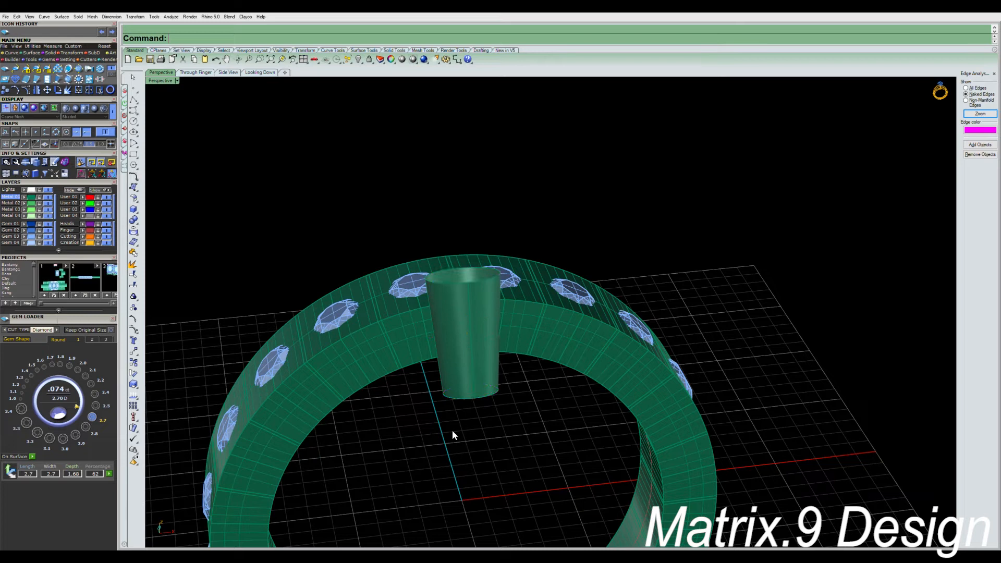
- Delete the profile circles at both ends of the tapered cylinder and select its surface
{"action": "left_click", "coordinate": [473, 384]}
{"action": "left_click", "coordinate": [495, 397]}
{"action": "left_click", "coordinate": [496, 396]}
{"action": "left_click", "coordinate": [493, 389]}
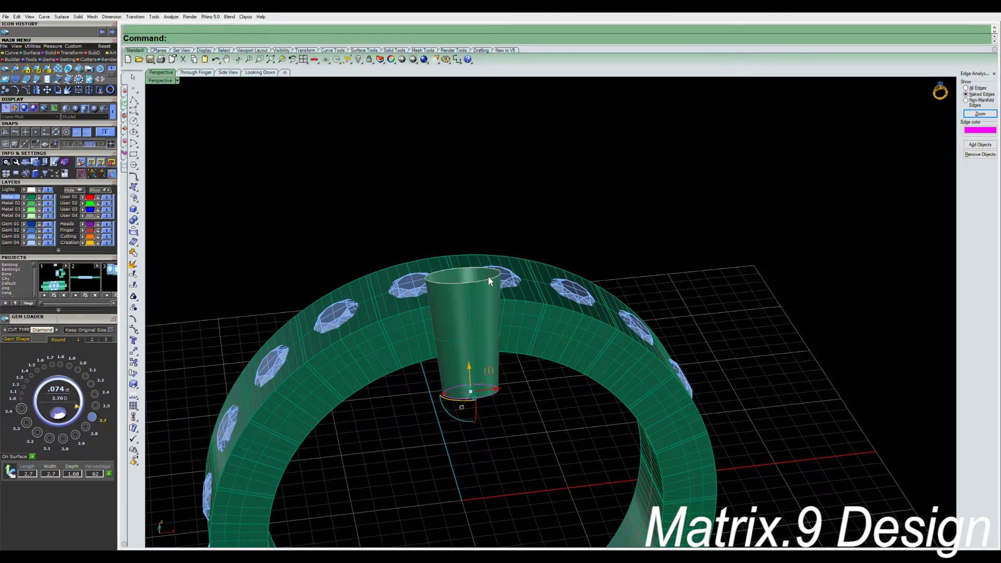
{"action": "left_click", "coordinate": [488, 277], "text": "shift"}
{"action": "mouse_move", "coordinate": [526, 392]}
{"action": "right_mouse_down"}
{"action": "mouse_move", "coordinate": [568, 329]}
{"action": "mouse_move", "coordinate": [538, 417]}
{"action": "mouse_move", "coordinate": [530, 408]}
{"action": "right_mouse_up"}
{"action": "left_click", "coordinate": [489, 372]}
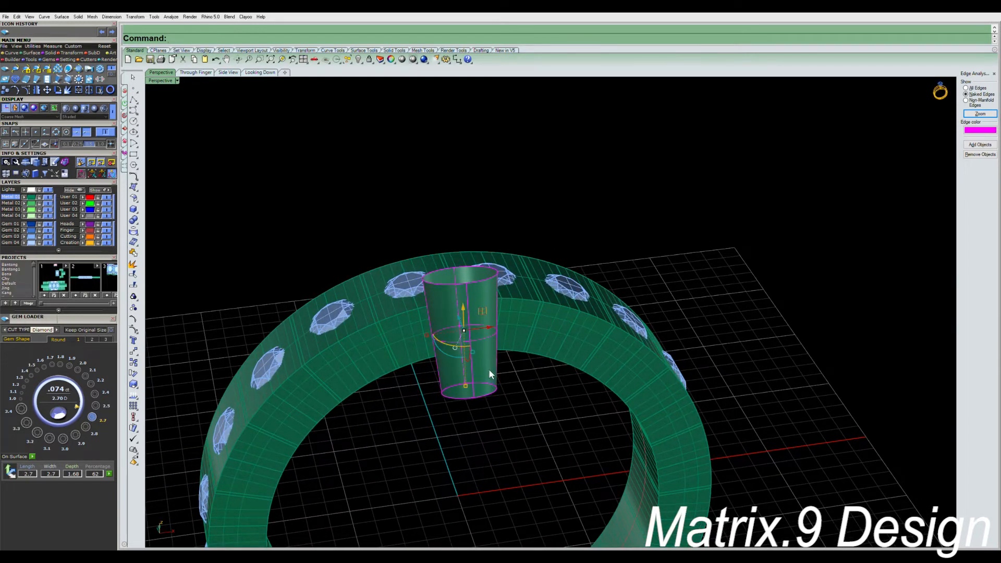
{"action": "right_click", "coordinate": [492, 370]}
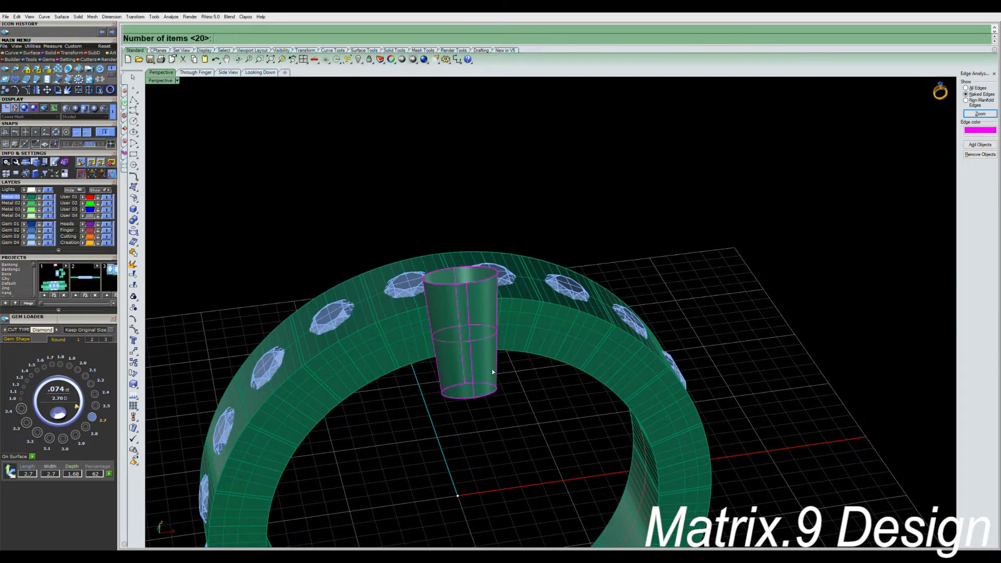
{"action": "key", "text": "Return"}
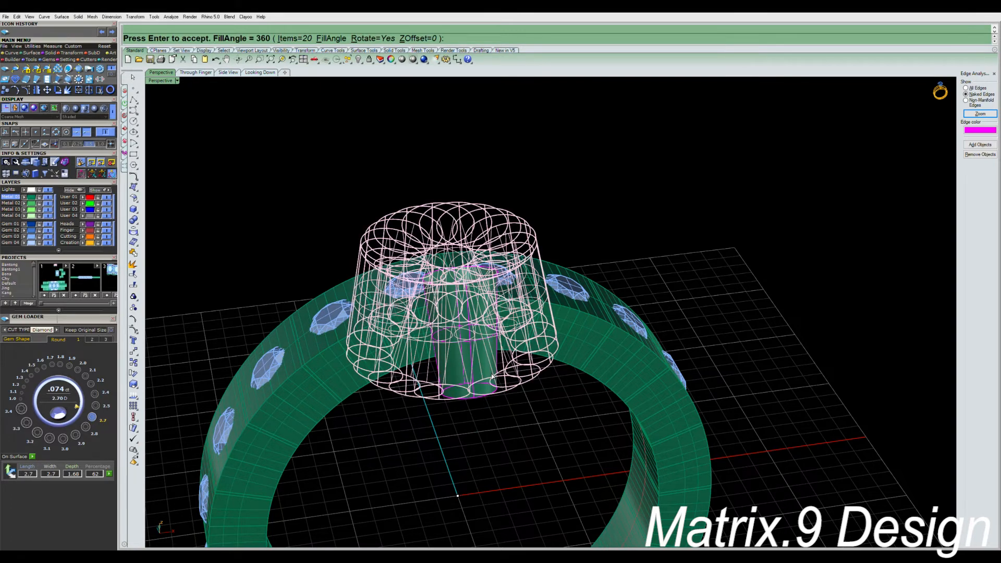
{"action": "key", "text": "Escape"}
- Polar array the tapered cylinder about the ring's center in the Through Finger view, with 20 items over 360 degrees
{"action": "right_click", "coordinate": [491, 374]}
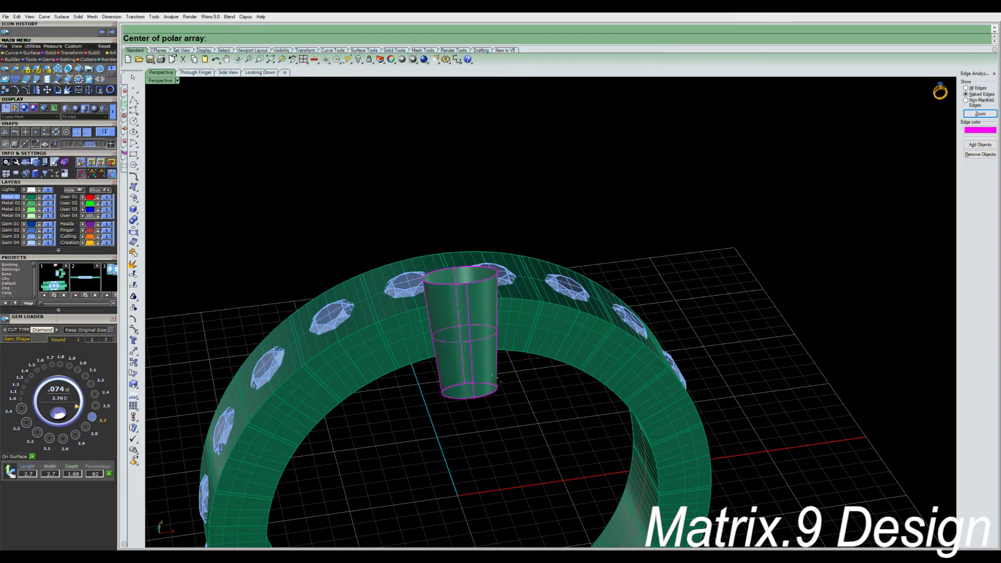
{"action": "key", "text": "ctrl+m"}
{"action": "scroll", "coordinate": [403, 422], "scroll_direction": "down", "scroll_amount": 7}
{"action": "right_click_drag", "start_coordinate": [390, 438], "coordinate": [443, 445]}
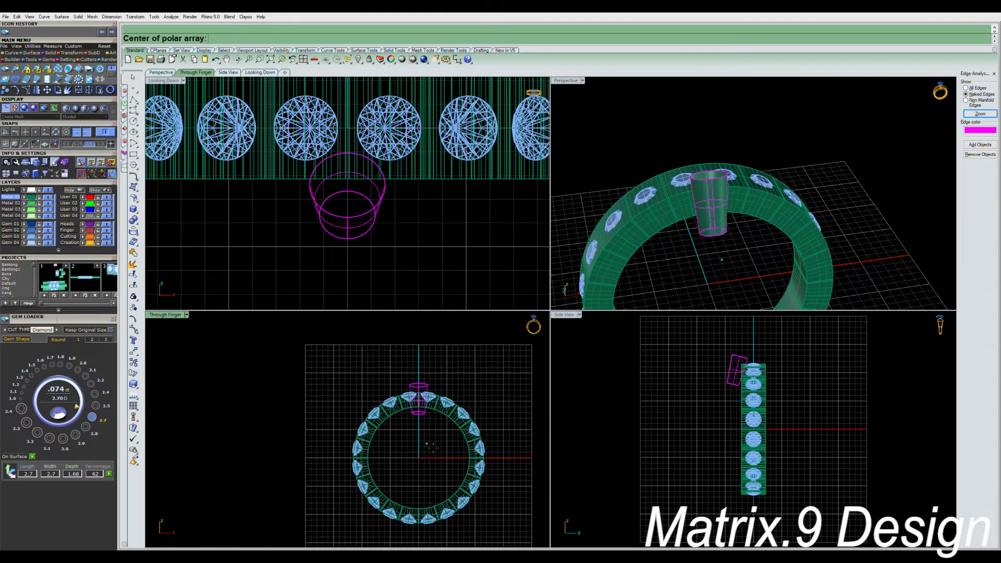
{"action": "right_click", "coordinate": [439, 441]}
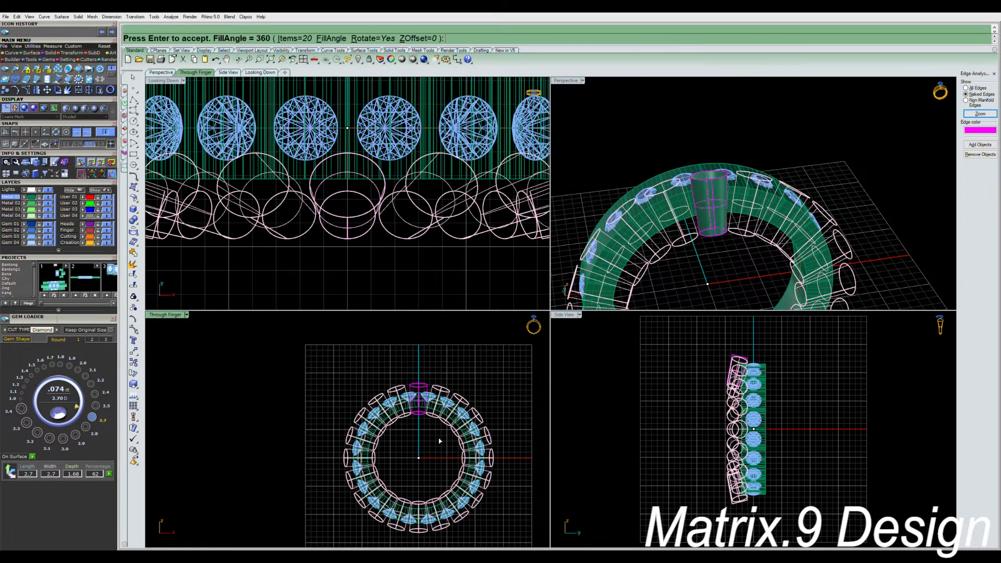
{"action": "right_click", "coordinate": [440, 441]}
{"action": "right_click_drag", "start_coordinate": [773, 276], "coordinate": [578, 160]}
{"action": "key", "text": "Escape"}
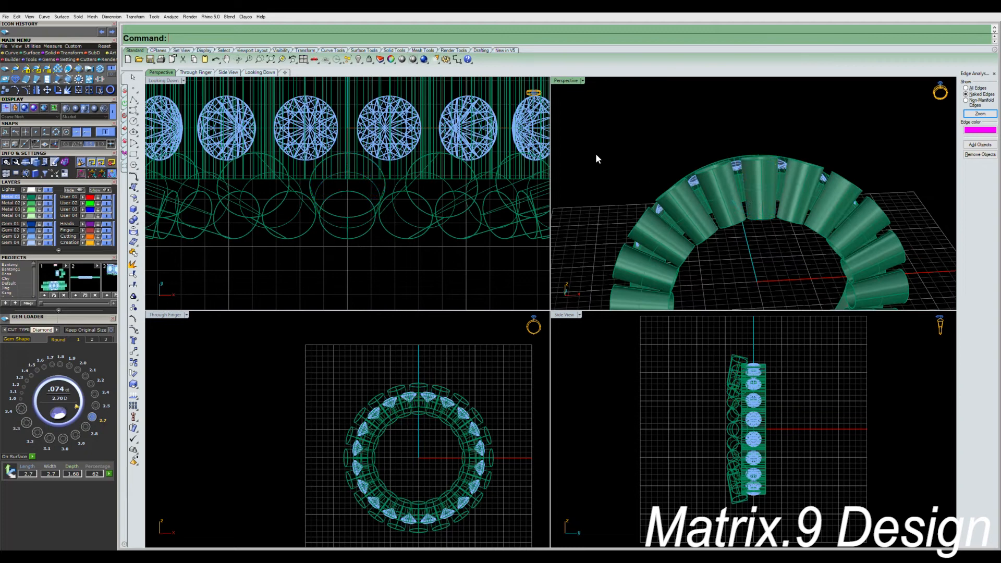
- Scale the tapered cylinder at the top of the ring slightly wider along the band
{"action": "double_click", "coordinate": [566, 81]}
{"action": "right_click_drag", "start_coordinate": [565, 82], "coordinate": [540, 242]}
{"action": "left_click", "coordinate": [602, 225]}
{"action": "key", "text": "Escape"}
{"action": "right_click_drag", "start_coordinate": [534, 221], "coordinate": [537, 339]}
{"action": "scroll", "coordinate": [537, 339], "scroll_direction": "up", "scroll_amount": 5}
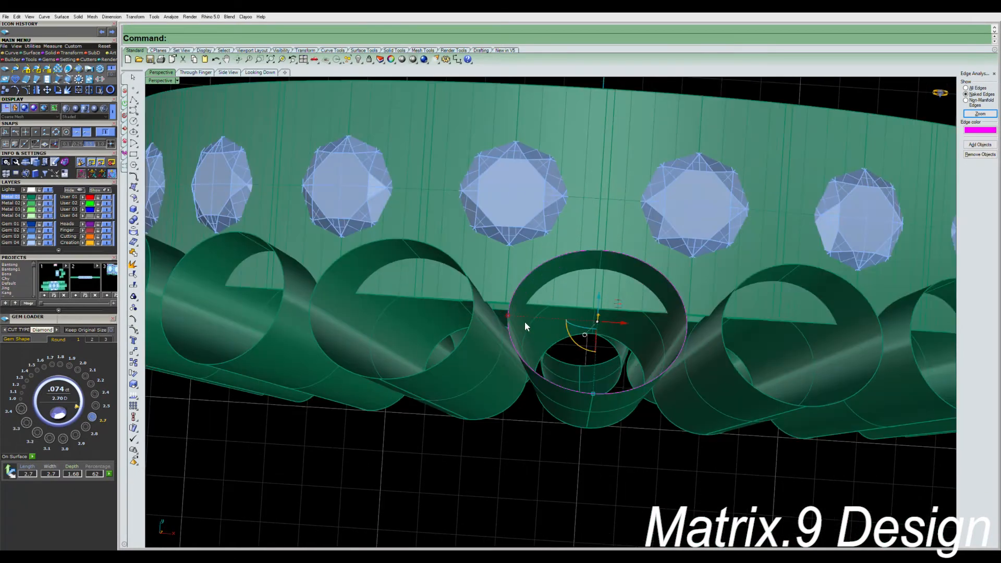
{"action": "left_click_drag", "start_coordinate": [507, 315], "coordinate": [502, 315]}
{"action": "right_click_drag", "start_coordinate": [511, 317], "coordinate": [551, 239]}
{"action": "scroll", "coordinate": [550, 239], "scroll_direction": "down", "scroll_amount": 8}
{"action": "right_click_drag", "start_coordinate": [543, 370], "coordinate": [561, 323]}
{"action": "left_click", "coordinate": [561, 324]}
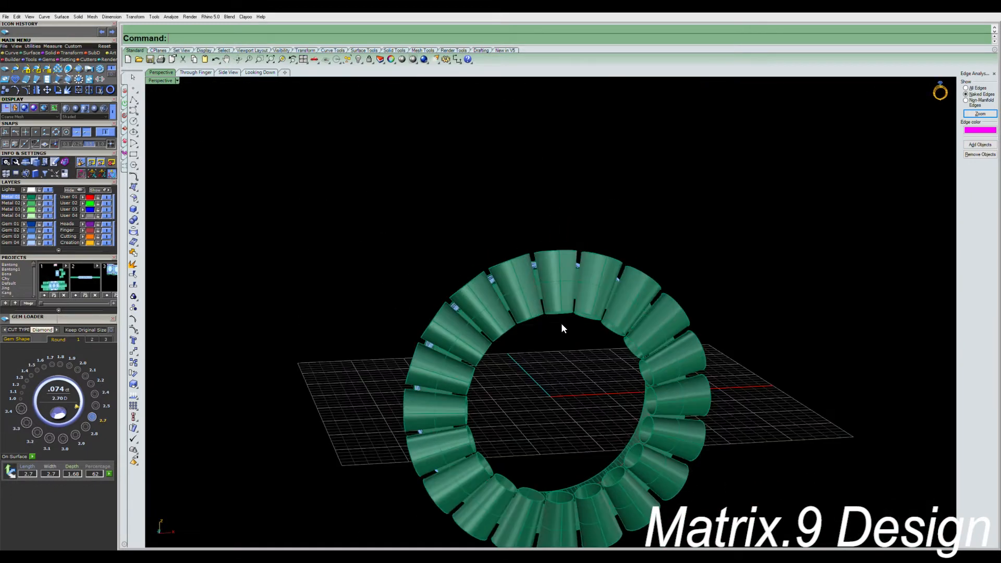
- Cap the open ends of the arrayed tapered cylinders to make them closed solids
{"action": "right_click_drag", "start_coordinate": [575, 289], "coordinate": [558, 286]}
{"action": "left_click", "coordinate": [558, 286]}
{"action": "scroll", "coordinate": [553, 297], "scroll_direction": "up", "scroll_amount": 4}
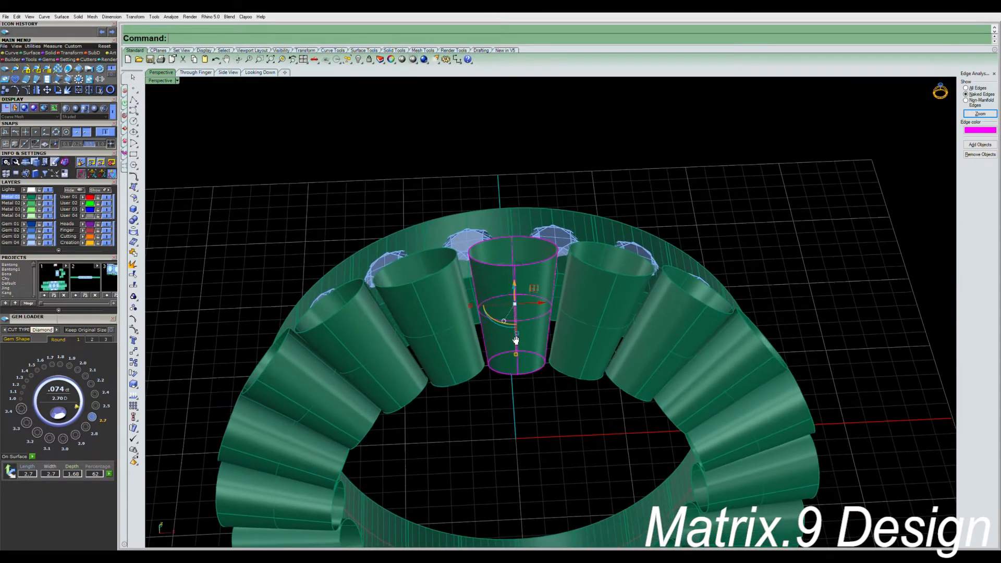
{"action": "scroll", "coordinate": [495, 328], "scroll_direction": "down", "scroll_amount": 5}
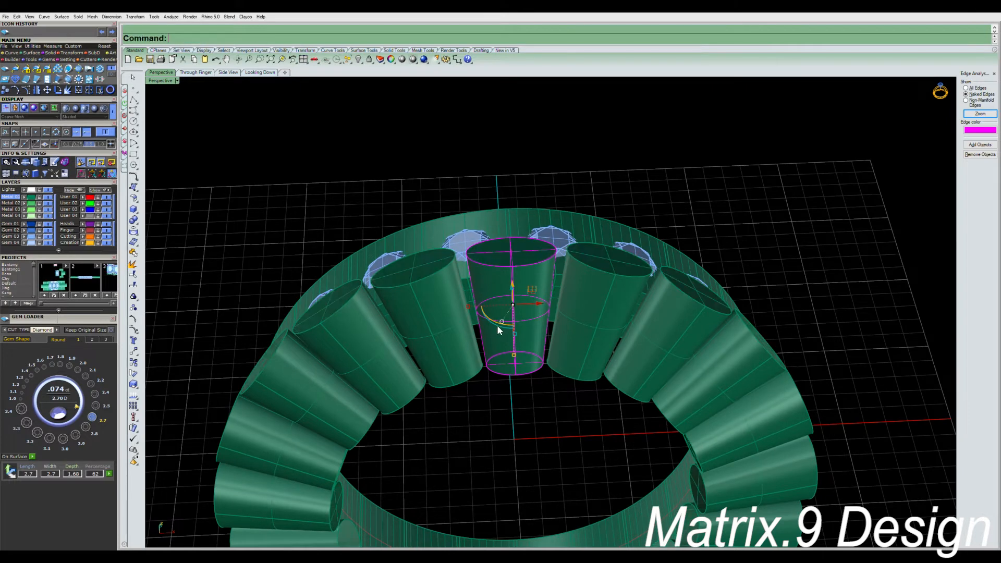
- Subtract the top tapered cylinder from the two gem blocks it overlaps
{"action": "right_click_drag", "start_coordinate": [548, 349], "coordinate": [508, 381]}
{"action": "scroll", "coordinate": [520, 343], "scroll_direction": "up", "scroll_amount": 5}
{"action": "scroll", "coordinate": [520, 339], "scroll_direction": "down", "scroll_amount": 2}
{"action": "scroll", "coordinate": [514, 344], "scroll_direction": "down", "scroll_amount": 4}
{"action": "right_click", "coordinate": [509, 382]}
{"action": "left_click", "coordinate": [529, 280]}
{"action": "right_click", "coordinate": [530, 277]}
{"action": "right_click_drag", "start_coordinate": [529, 277], "coordinate": [525, 397]}
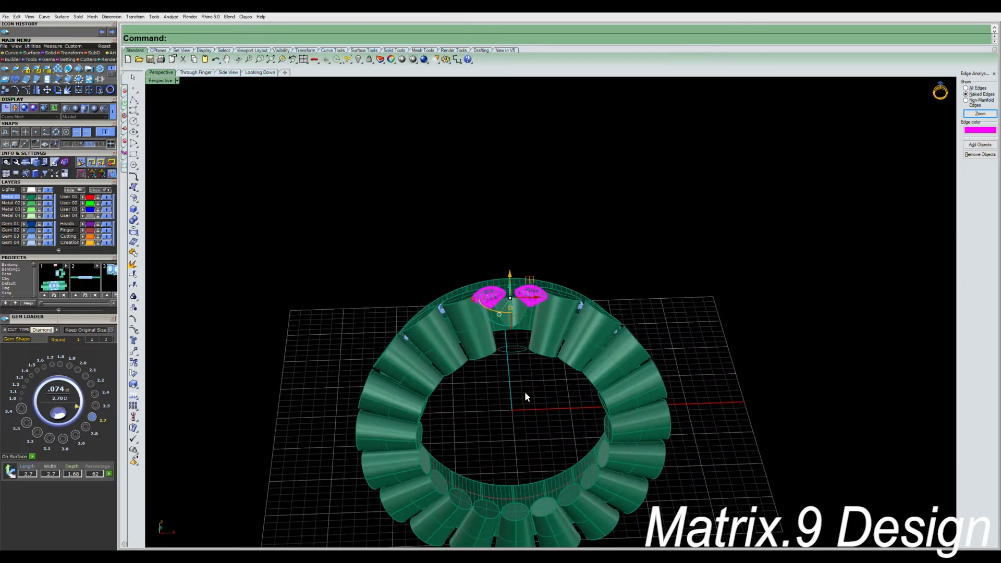
- Examine the cut shared by the two top gem blocks and check how each block selects with its gem
{"action": "left_click", "coordinate": [526, 394]}
{"action": "scroll", "coordinate": [526, 330], "scroll_direction": "up", "scroll_amount": 5}
{"action": "right_click_drag", "start_coordinate": [525, 326], "coordinate": [525, 317]}
{"action": "left_click", "coordinate": [526, 313]}
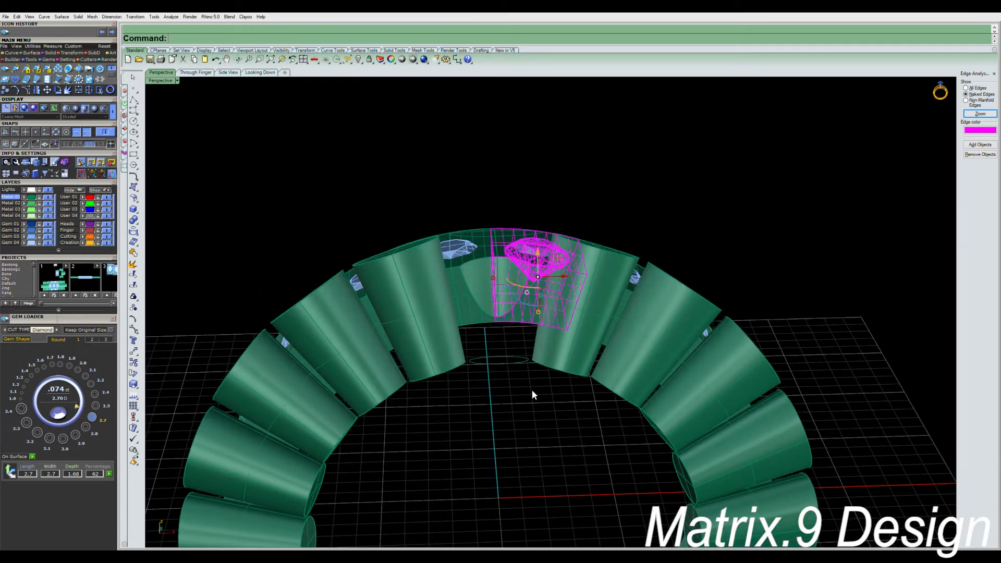
{"action": "left_click", "coordinate": [532, 389]}
{"action": "left_click", "coordinate": [534, 294]}
{"action": "right_click_drag", "start_coordinate": [580, 299], "coordinate": [552, 282]}
{"action": "left_click", "coordinate": [565, 169]}
{"action": "right_click_drag", "start_coordinate": [548, 361], "coordinate": [535, 311]}
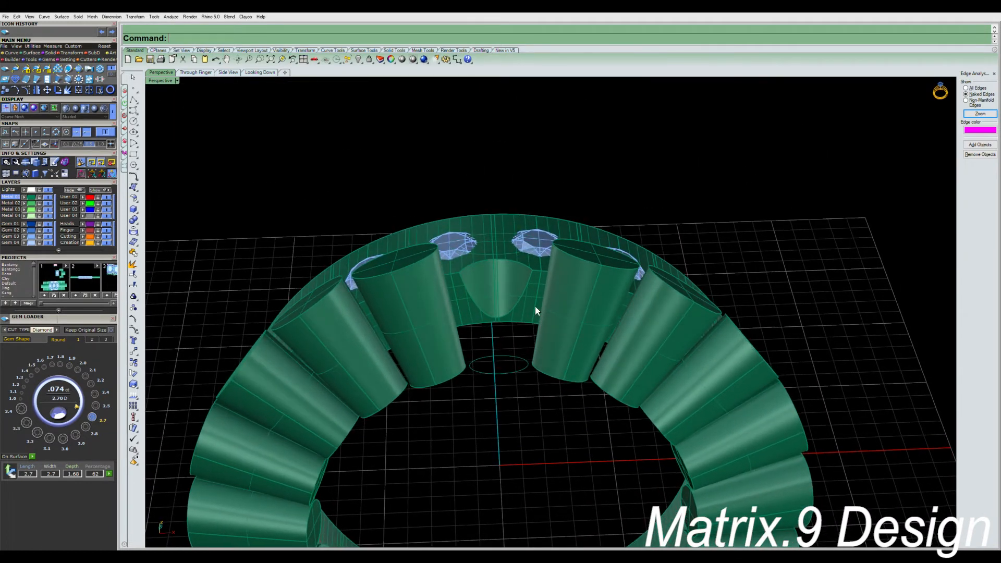
- Subtract the neighboring tapered cylinder from the other side of the left top gem block
{"action": "left_click", "coordinate": [462, 309]}
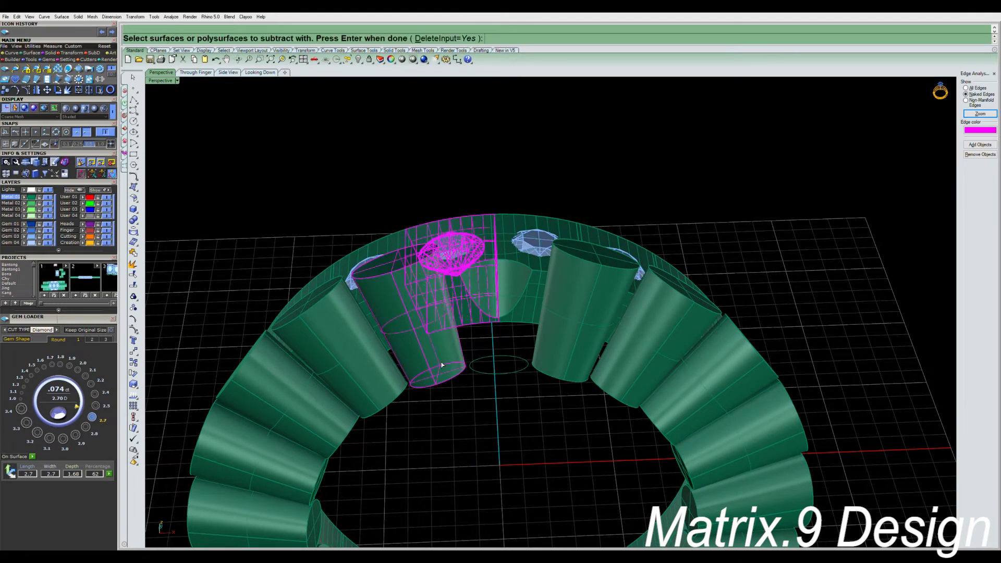
{"action": "key", "text": "Return"}
{"action": "right_click_drag", "start_coordinate": [481, 400], "coordinate": [518, 404]}
{"action": "left_click", "coordinate": [496, 399]}
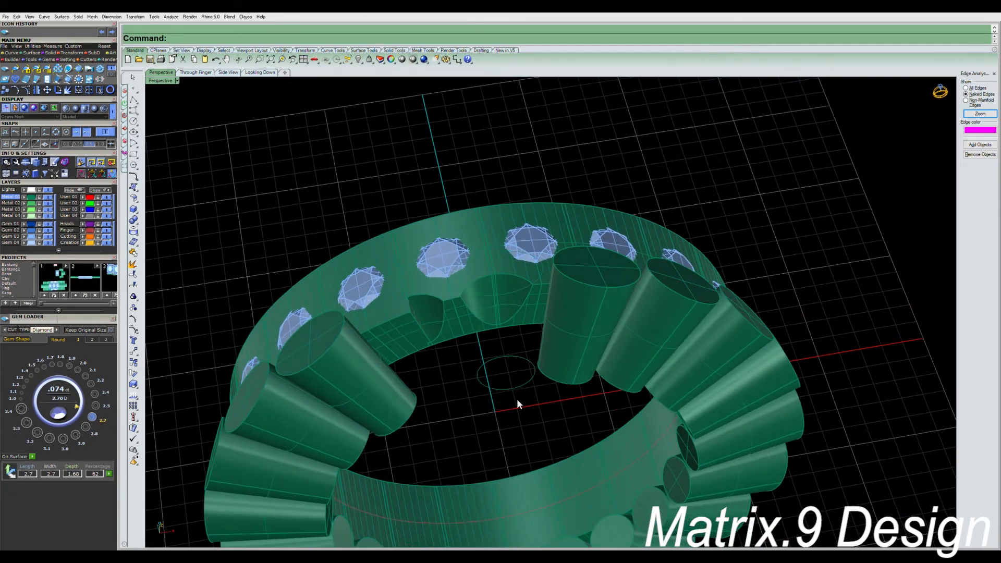
- Delete the uncut tapered cylinders along the upper right part of the ring
{"action": "scroll", "coordinate": [500, 374], "scroll_direction": "down", "scroll_amount": 4}
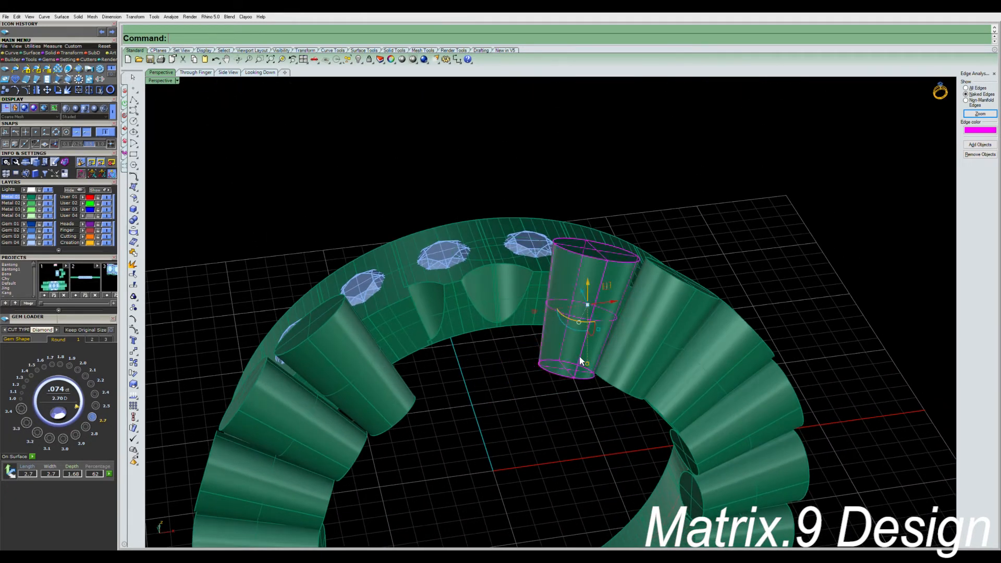
{"action": "scroll", "coordinate": [555, 334], "scroll_direction": "down", "scroll_amount": 3}
{"action": "right_click_drag", "start_coordinate": [554, 335], "coordinate": [580, 333]}
{"action": "scroll", "coordinate": [577, 341], "scroll_direction": "up", "scroll_amount": 5}
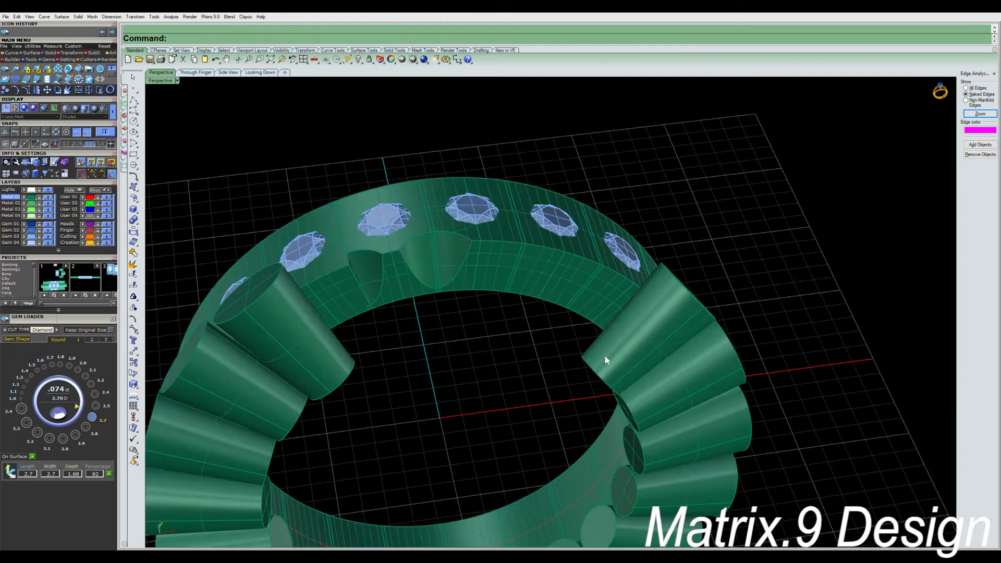
{"action": "scroll", "coordinate": [643, 399], "scroll_direction": "down", "scroll_amount": 6}
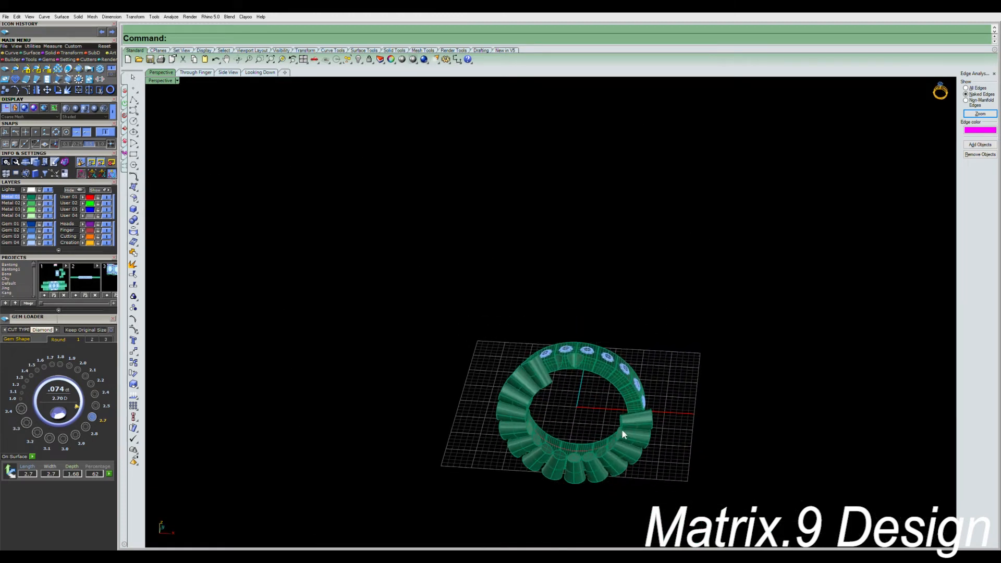
{"action": "right_click_drag", "start_coordinate": [612, 413], "coordinate": [599, 375]}
{"action": "scroll", "coordinate": [596, 372], "scroll_direction": "up", "scroll_amount": 5}
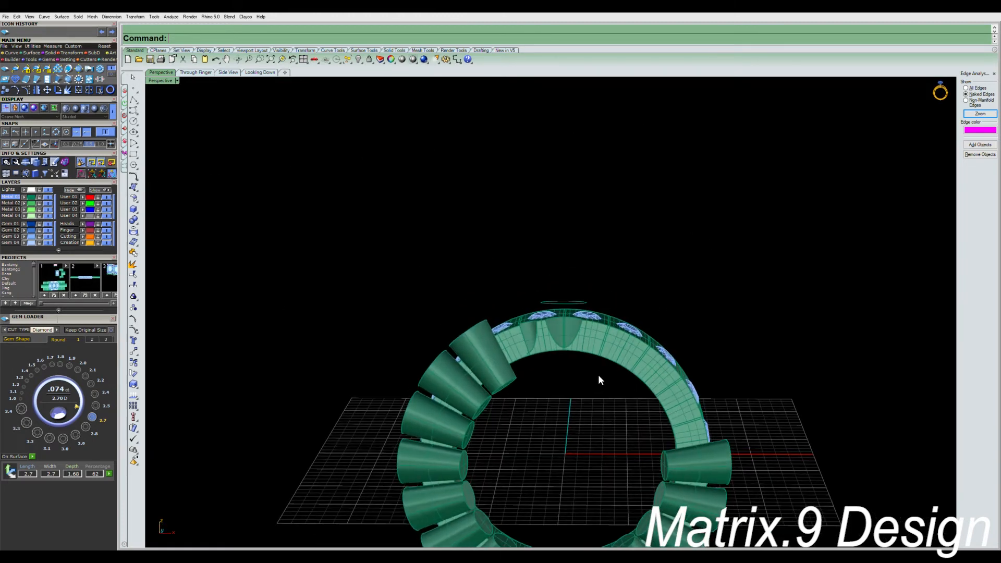
{"action": "scroll", "coordinate": [599, 260], "scroll_direction": "down", "scroll_amount": 3}
- Delete the gem blocks on the ring's right side and the blocks and cylinders along its bottom and lower left
{"action": "left_click_drag", "start_coordinate": [592, 240], "coordinate": [724, 454]}
{"action": "key", "text": "Delete"}
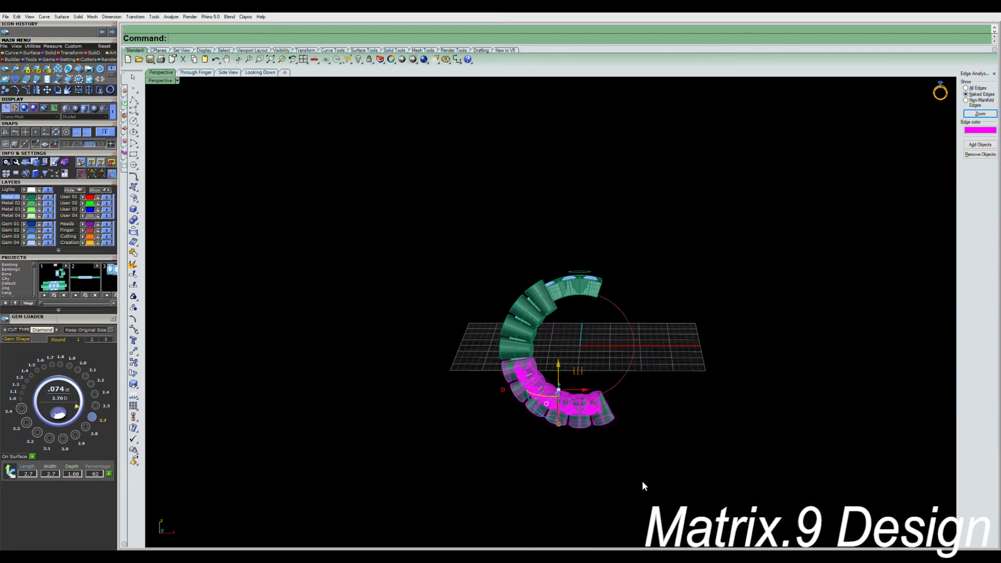
{"action": "left_click_drag", "start_coordinate": [561, 412], "coordinate": [562, 413]}
{"action": "key", "text": "Delete"}
{"action": "scroll", "coordinate": [511, 295], "scroll_direction": "up", "scroll_amount": 6}
{"action": "left_click_drag", "start_coordinate": [438, 310], "coordinate": [487, 353]}
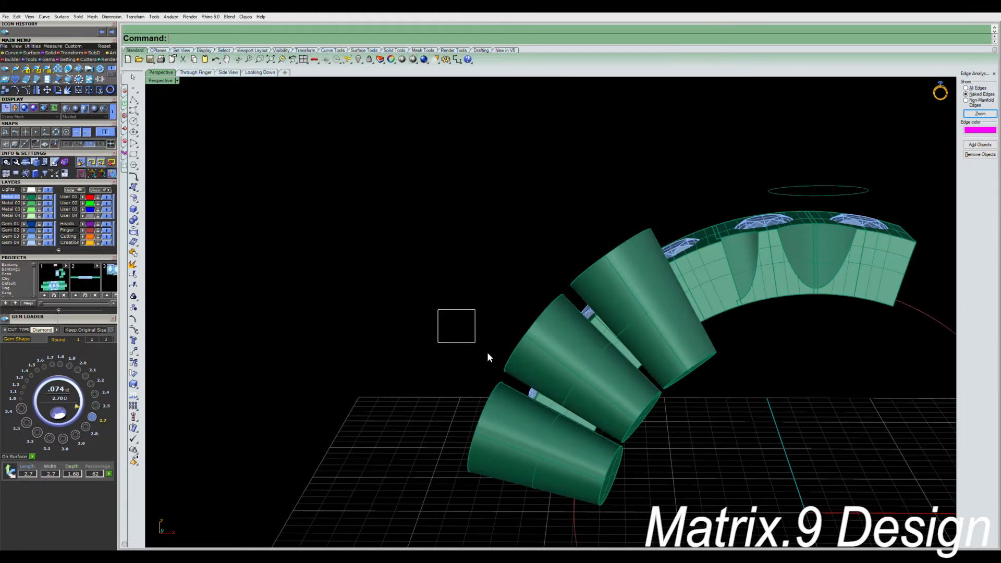
{"action": "left_click_drag", "start_coordinate": [688, 526], "coordinate": [688, 525]}
{"action": "key", "text": "Delete"}
- Delete the last uncut gem blocks and tapered cylinders on the left, keeping only the two cut blocks
{"action": "scroll", "coordinate": [591, 341], "scroll_direction": "down", "scroll_amount": 5}
{"action": "scroll", "coordinate": [590, 340], "scroll_direction": "up", "scroll_amount": 6}
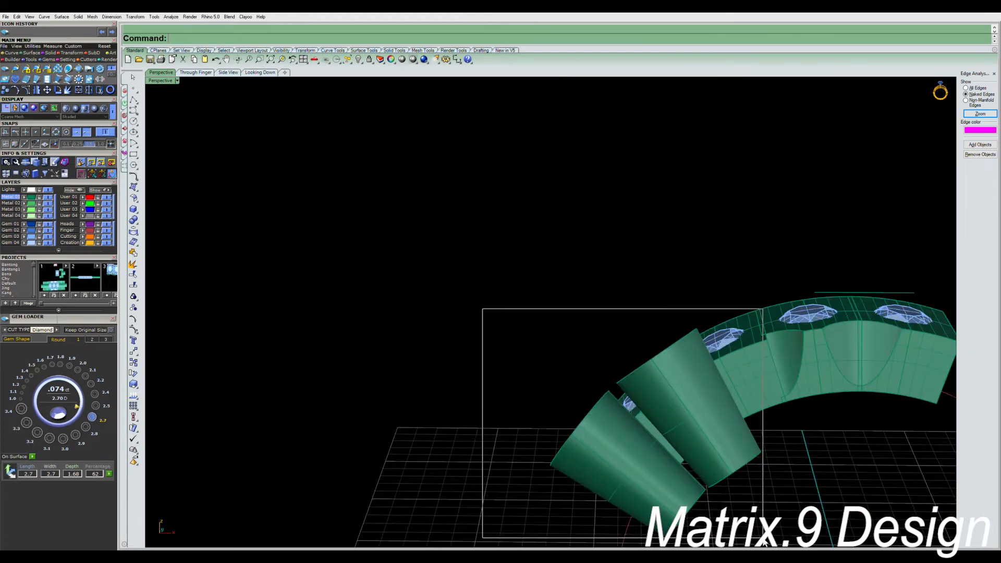
{"action": "left_click_drag", "start_coordinate": [781, 536], "coordinate": [781, 535]}
{"action": "key", "text": "Delete"}
{"action": "left_click", "coordinate": [734, 408]}
{"action": "key", "text": "Delete"}
{"action": "left_click", "coordinate": [613, 419]}
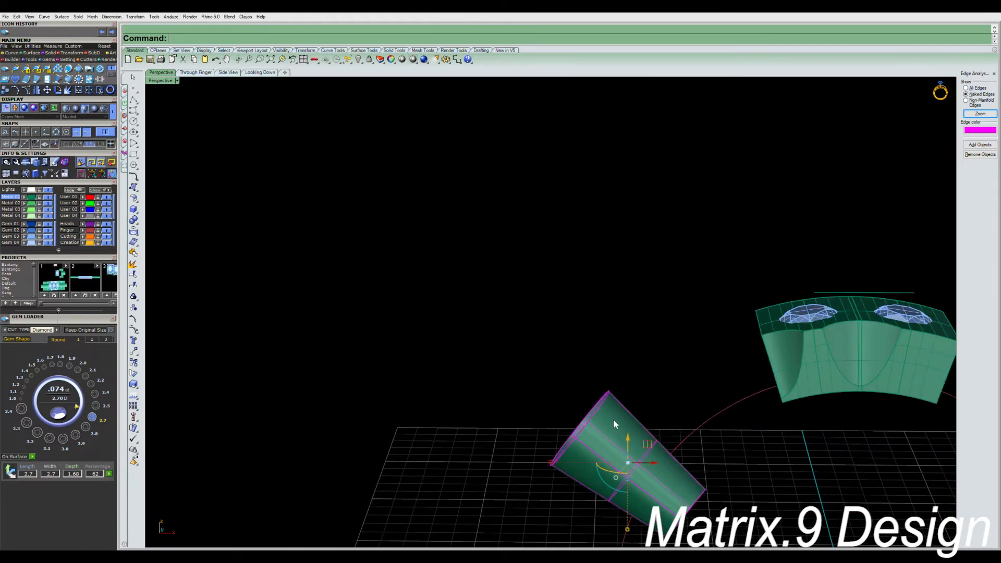
{"action": "key", "text": "Delete"}
- Delete the leftover profile circles and the gem block that is cut on only one side
{"action": "scroll", "coordinate": [817, 346], "scroll_direction": "up", "scroll_amount": 6}
{"action": "right_click_drag", "start_coordinate": [818, 357], "coordinate": [461, 280], "text": "shift"}
{"action": "scroll", "coordinate": [572, 379], "scroll_direction": "down", "scroll_amount": 5}
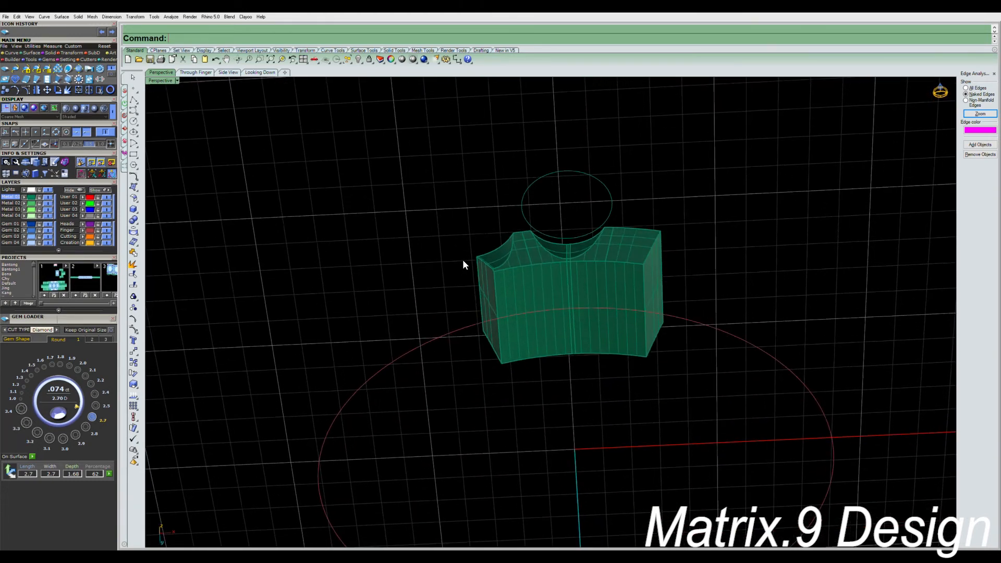
{"action": "right_click_drag", "start_coordinate": [515, 386], "coordinate": [529, 454]}
{"action": "right_click_drag", "start_coordinate": [524, 423], "coordinate": [617, 382]}
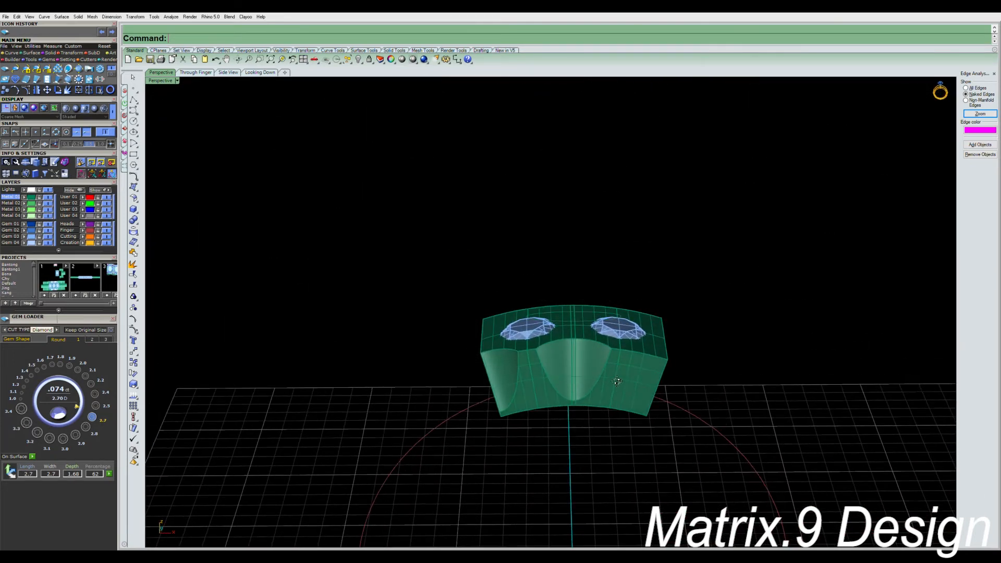
{"action": "left_click", "coordinate": [628, 342]}
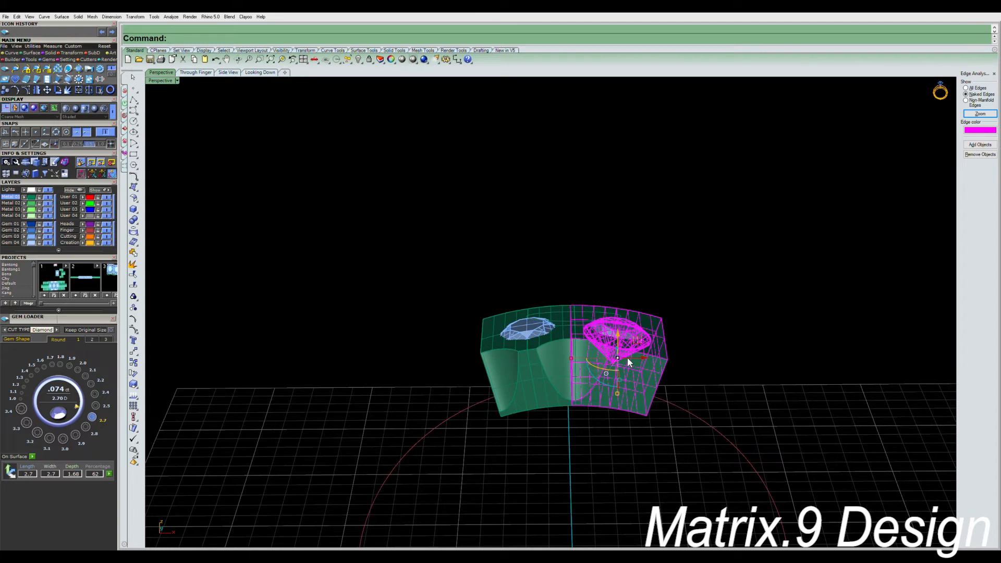
{"action": "key", "text": "Delete"}
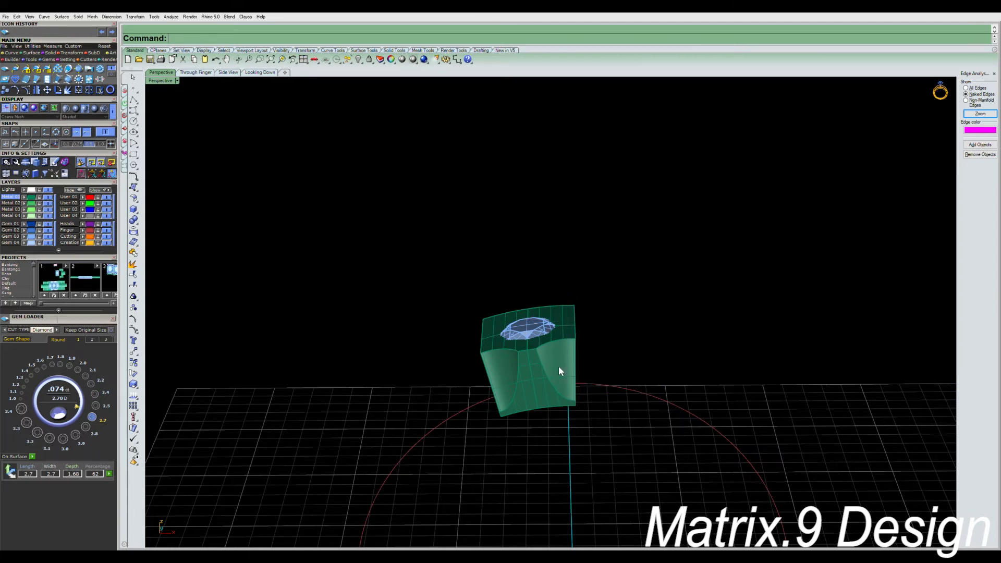
- Rotate the remaining gem block about the origin in the Through Finger view, from its gem's axis onto the vertical axis
{"action": "left_click", "coordinate": [559, 369]}
{"action": "right_click_drag", "start_coordinate": [559, 370], "coordinate": [578, 407]}
{"action": "left_click", "coordinate": [622, 436]}
{"action": "left_click", "coordinate": [567, 392]}
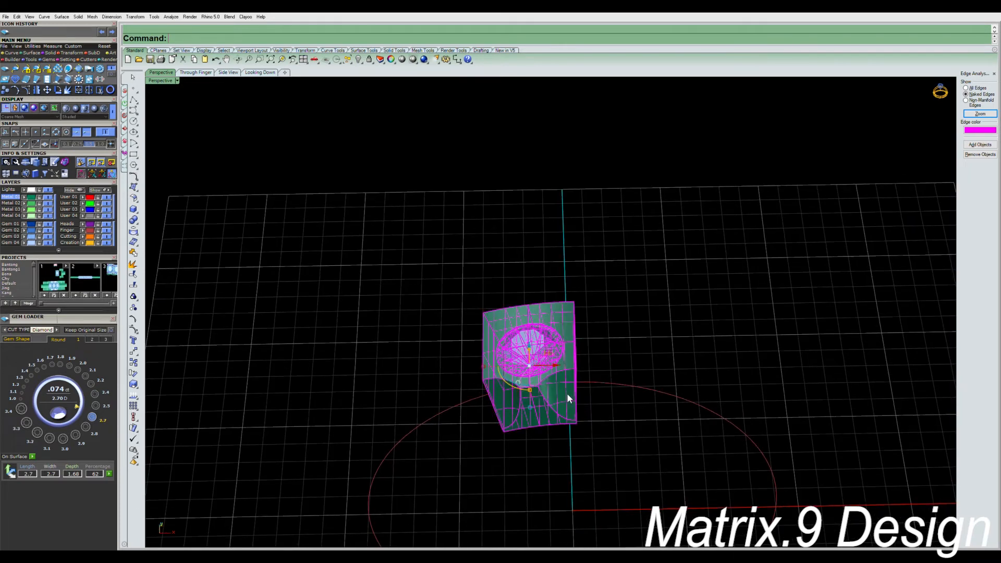
{"action": "key", "text": "ctrl+m"}
{"action": "scroll", "coordinate": [400, 397], "scroll_direction": "up", "scroll_amount": 7}
{"action": "right_click_drag", "start_coordinate": [402, 397], "coordinate": [394, 412]}
{"action": "key", "text": "ctrl+r"}
{"action": "type", "text": "0"}
{"action": "key", "text": "Return"}
{"action": "scroll", "coordinate": [400, 356], "scroll_direction": "up", "scroll_amount": 7}
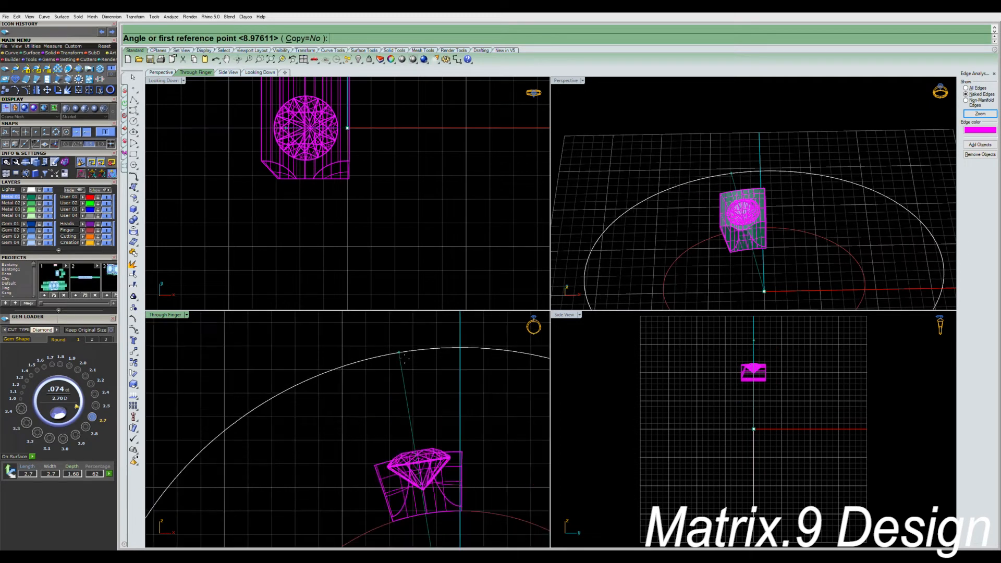
{"action": "double_click", "coordinate": [155, 315]}
{"action": "scroll", "coordinate": [605, 360], "scroll_direction": "down", "scroll_amount": 5}
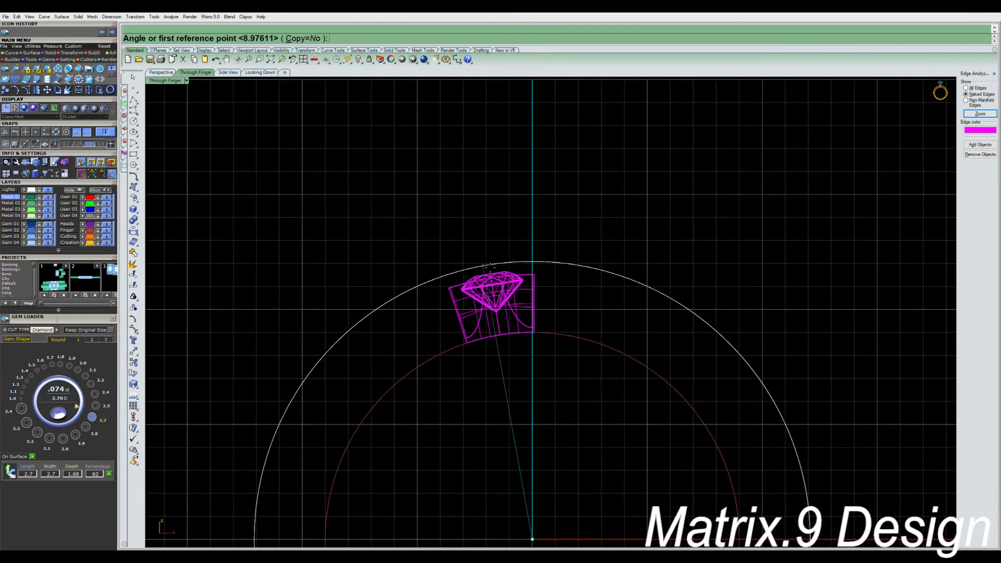
{"action": "scroll", "coordinate": [489, 228], "scroll_direction": "up", "scroll_amount": 6}
{"action": "left_click", "coordinate": [478, 209]}
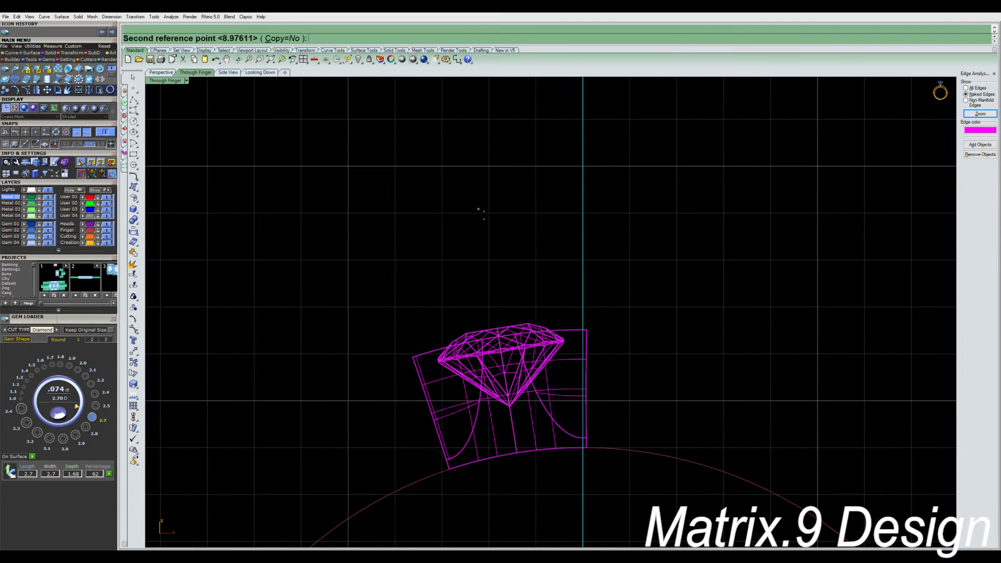
{"action": "left_click", "coordinate": [582, 215]}
{"action": "right_click", "coordinate": [581, 215]}
{"action": "key", "text": "Escape"}
{"action": "key", "text": "Escape"}
{"action": "scroll", "coordinate": [580, 220], "scroll_direction": "down", "scroll_amount": 5}
{"action": "scroll", "coordinate": [596, 277], "scroll_direction": "up", "scroll_amount": 4}
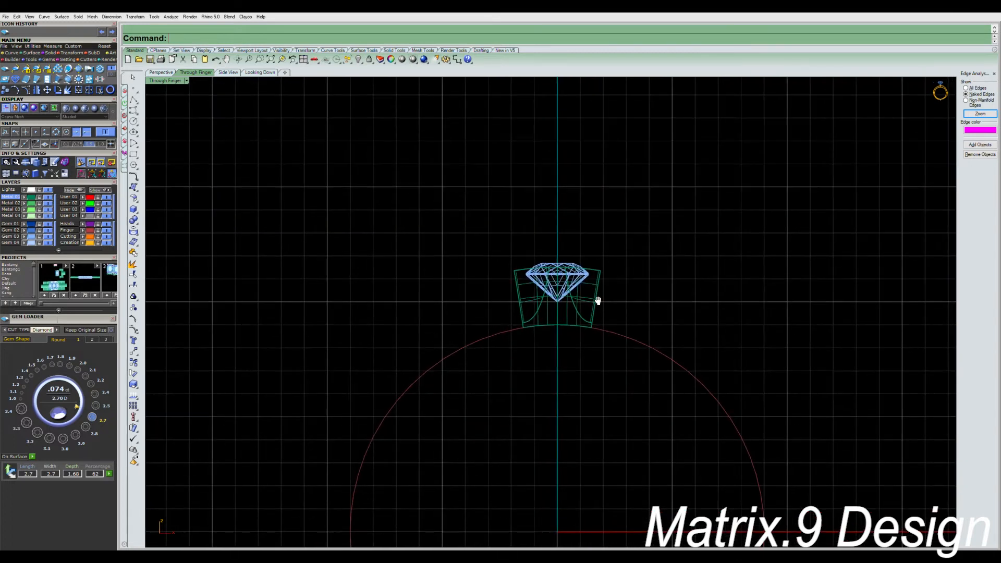
- Examine the centered gem block and its two tapered side cuts from several angles, and select the block
{"action": "key", "text": "ctrl+m"}
{"action": "scroll", "coordinate": [801, 249], "scroll_direction": "up", "scroll_amount": 6}
{"action": "right_click_drag", "start_coordinate": [800, 247], "coordinate": [753, 177]}
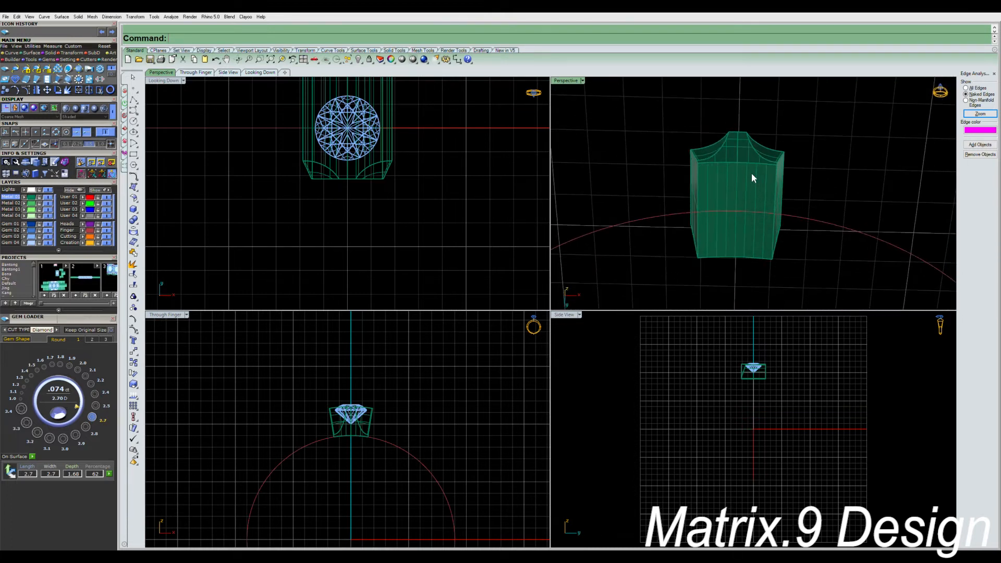
{"action": "double_click", "coordinate": [561, 82]}
{"action": "right_click_drag", "start_coordinate": [531, 282], "coordinate": [580, 357]}
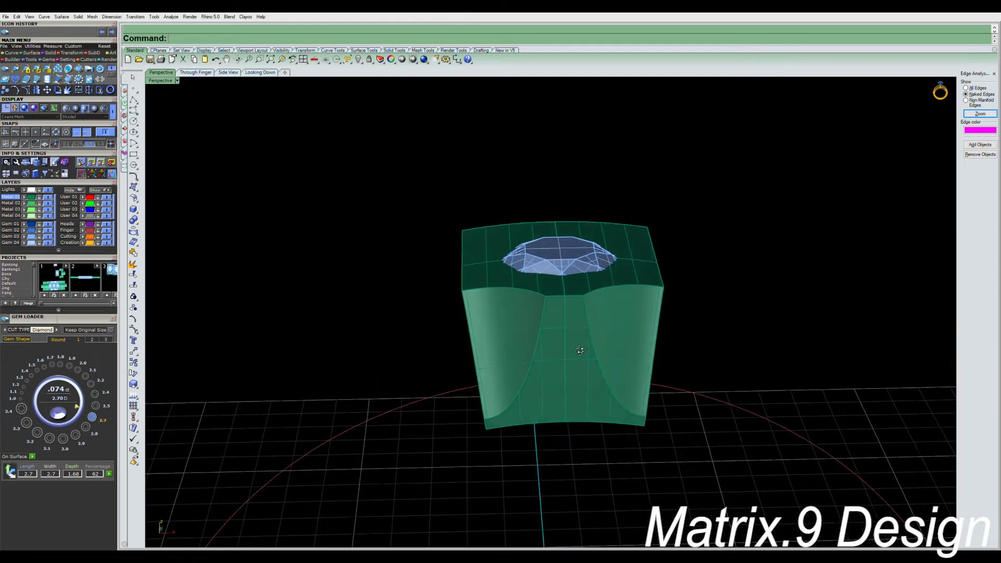
{"action": "right_click_drag", "start_coordinate": [572, 265], "coordinate": [572, 223]}
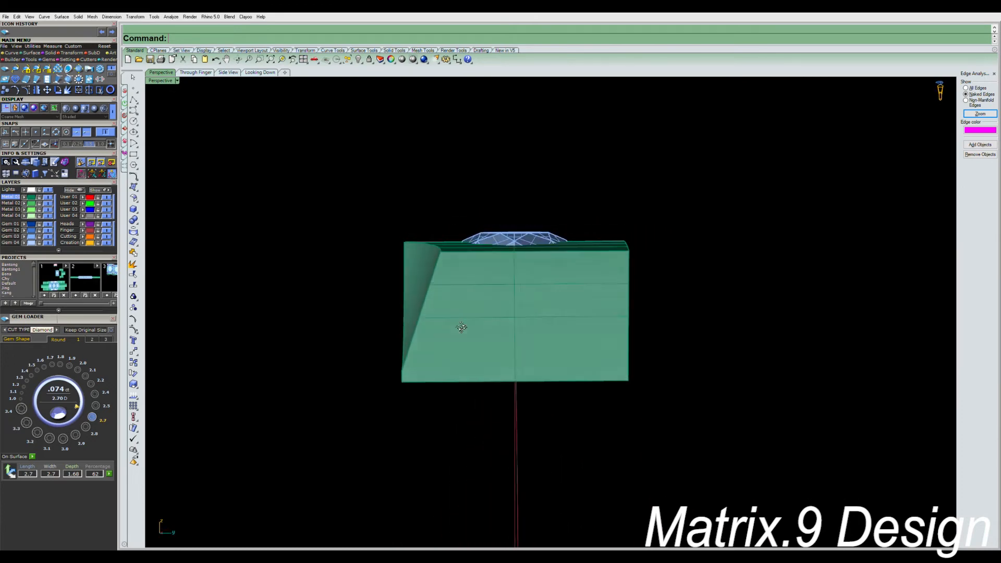
{"action": "right_click_drag", "start_coordinate": [468, 387], "coordinate": [645, 380]}
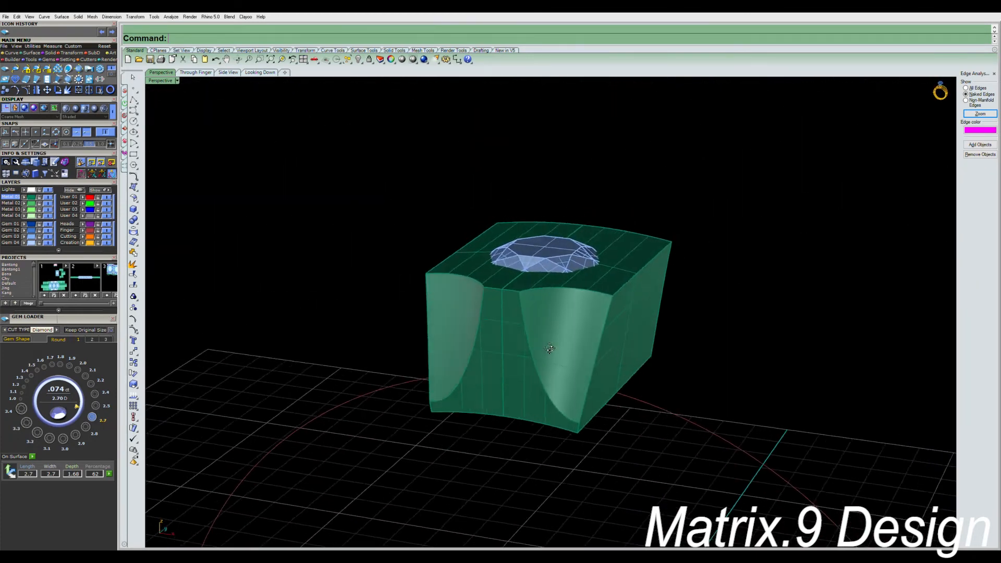
{"action": "right_click_drag", "start_coordinate": [548, 232], "coordinate": [535, 272]}
{"action": "left_click", "coordinate": [526, 201]}
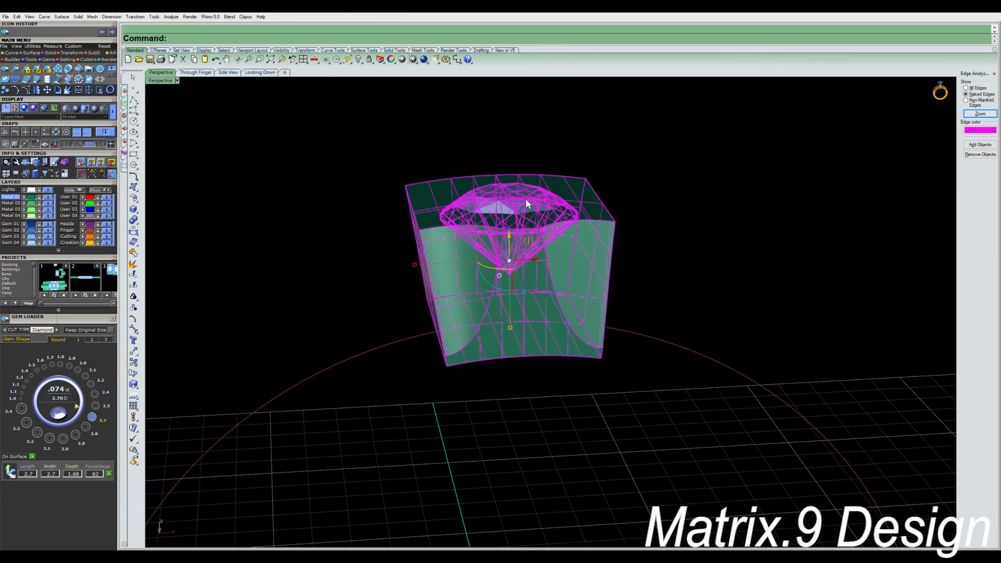
- Start a gem cutter on the block's diamond and show the model in wireframe
{"action": "key", "text": "Escape"}
{"action": "left_click", "coordinate": [526, 200]}
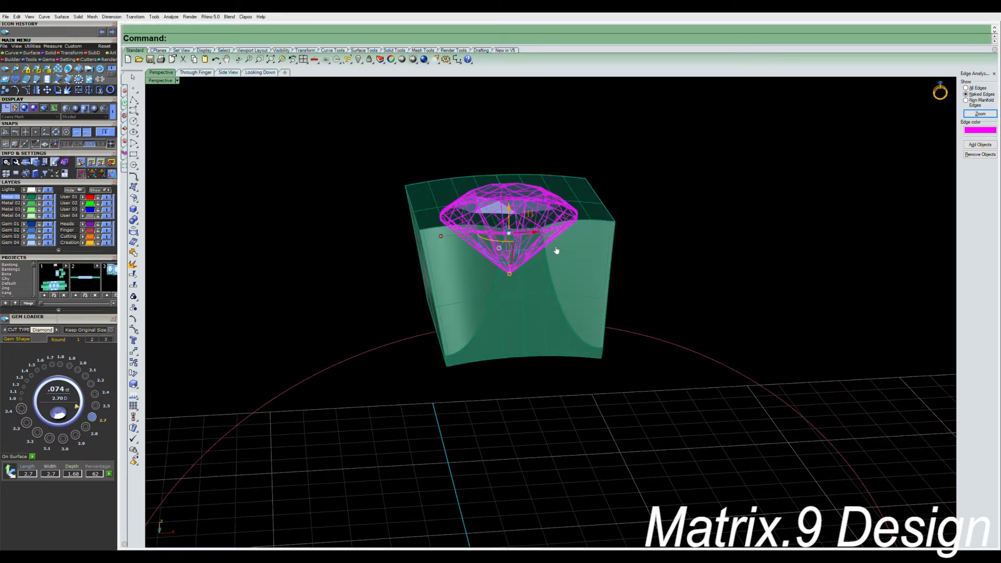
{"action": "left_click", "coordinate": [555, 272]}
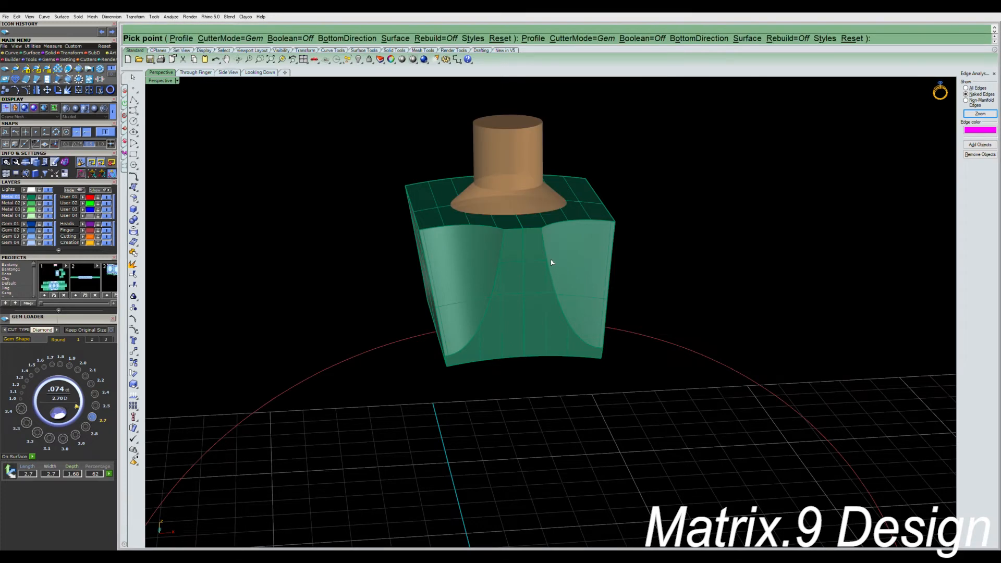
{"action": "mouse_move", "coordinate": [562, 299]}
{"action": "right_mouse_down"}
{"action": "mouse_move", "coordinate": [564, 262]}
{"action": "mouse_move", "coordinate": [549, 260]}
{"action": "mouse_move", "coordinate": [549, 229]}
{"action": "right_mouse_up"}
{"action": "key", "text": "Escape"}
{"action": "key", "text": "ctrl+alt+w"}
{"action": "left_click", "coordinate": [550, 228]}
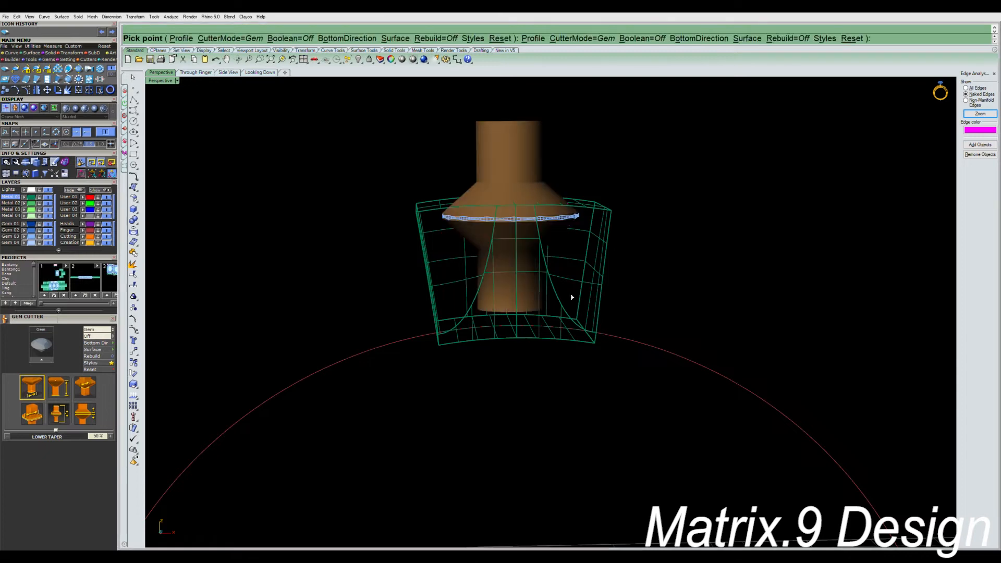
- Extend the gem cutter's lower depth past the bottom of the block and increase its girdle width
{"action": "mouse_move", "coordinate": [533, 227]}
{"action": "right_mouse_down"}
{"action": "mouse_move", "coordinate": [605, 256]}
{"action": "mouse_move", "coordinate": [559, 221]}
{"action": "mouse_move", "coordinate": [542, 222]}
{"action": "right_mouse_up"}
{"action": "right_click_drag", "start_coordinate": [559, 308], "coordinate": [554, 287]}
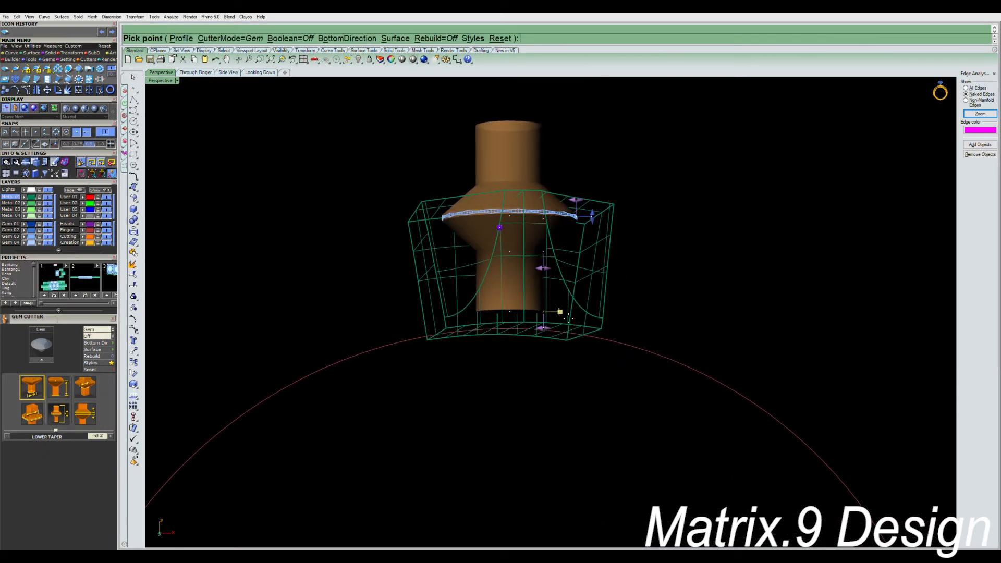
{"action": "left_click_drag", "start_coordinate": [560, 312], "coordinate": [560, 374]}
{"action": "right_click_drag", "start_coordinate": [560, 374], "coordinate": [589, 266]}
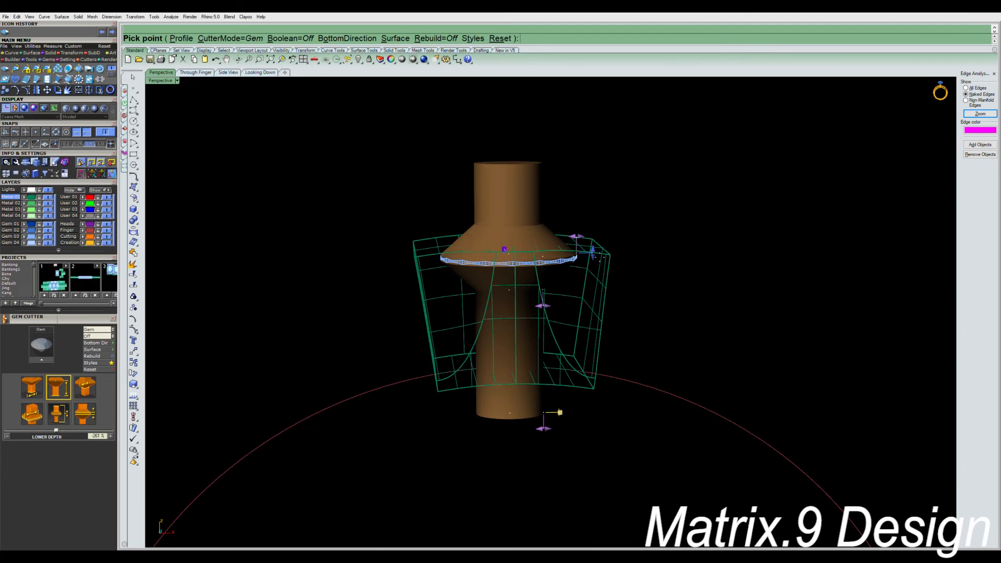
{"action": "mouse_move", "coordinate": [593, 254]}
{"action": "left_mouse_down"}
{"action": "mouse_move", "coordinate": [590, 229]}
{"action": "mouse_move", "coordinate": [593, 241]}
{"action": "left_mouse_up"}
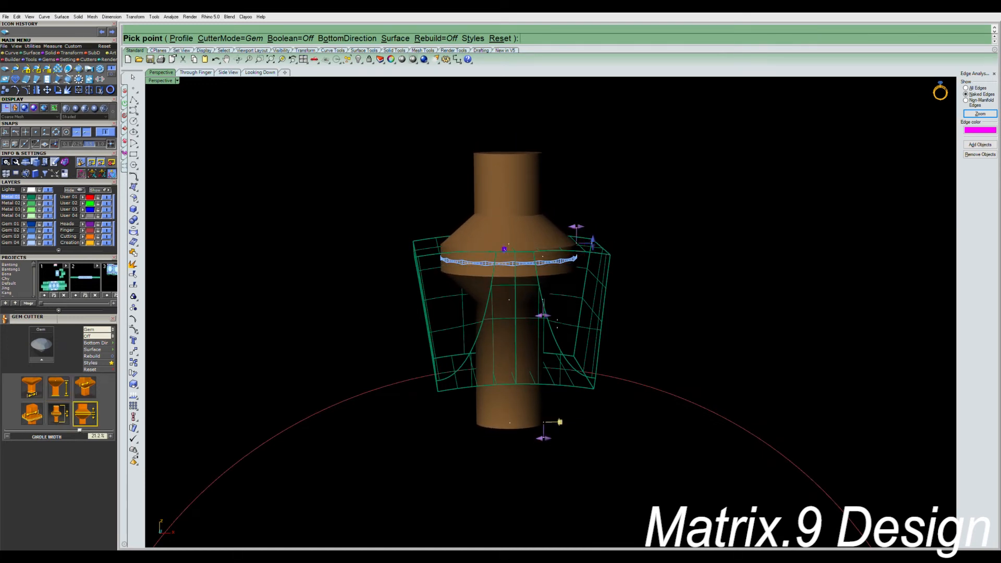
{"action": "right_click_drag", "start_coordinate": [556, 307], "coordinate": [568, 279]}
- Raise the gem cutter's Z offset to 52% and widen its lower shaft to a 76% lower taper
{"action": "left_click_drag", "start_coordinate": [505, 264], "coordinate": [504, 234]}
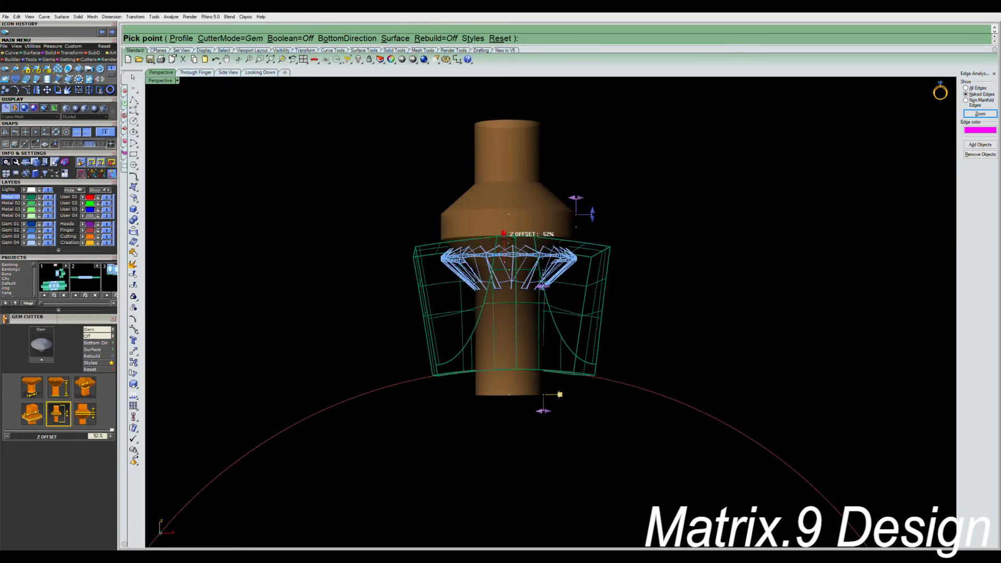
{"action": "right_click_drag", "start_coordinate": [608, 265], "coordinate": [597, 235]}
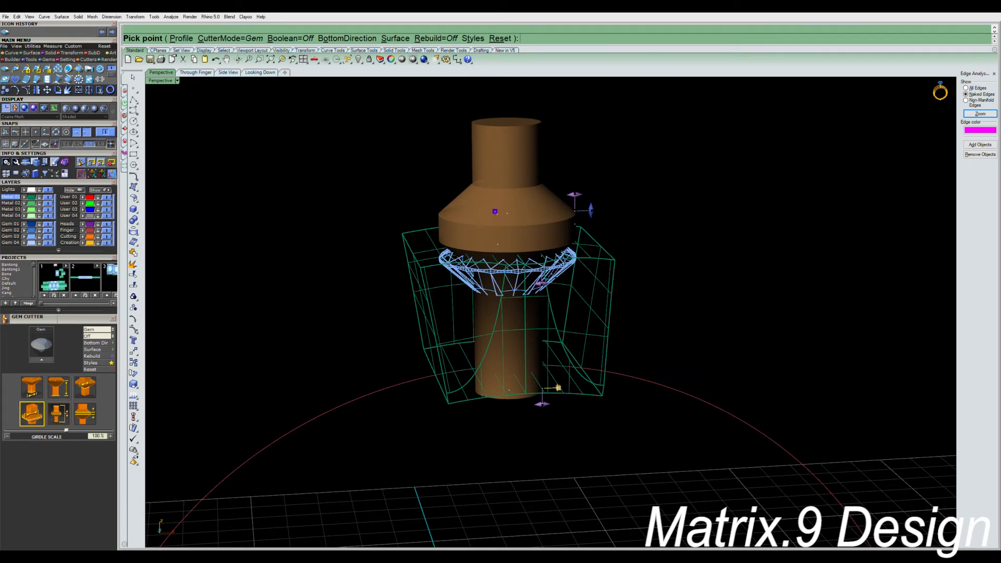
{"action": "left_click_drag", "start_coordinate": [542, 286], "coordinate": [579, 290]}
{"action": "left_click_drag", "start_coordinate": [571, 374], "coordinate": [558, 375]}
{"action": "right_click_drag", "start_coordinate": [587, 373], "coordinate": [595, 316]}
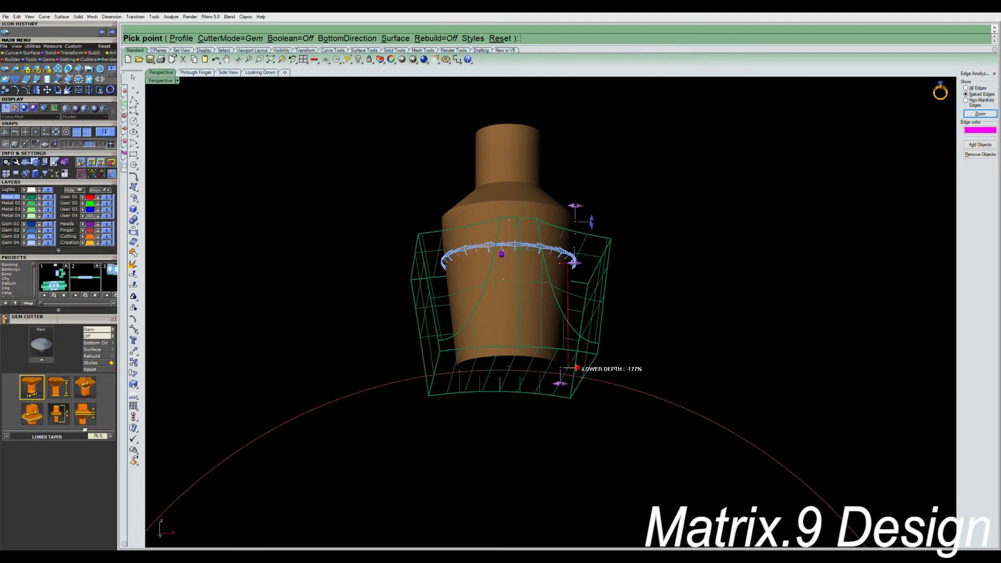
- Extend the cutter's lower depth to about -241%, set its girdle scale to 103%, and finish the cutter
{"action": "left_click_drag", "start_coordinate": [578, 369], "coordinate": [577, 406]}
{"action": "right_click_drag", "start_coordinate": [586, 337], "coordinate": [590, 375]}
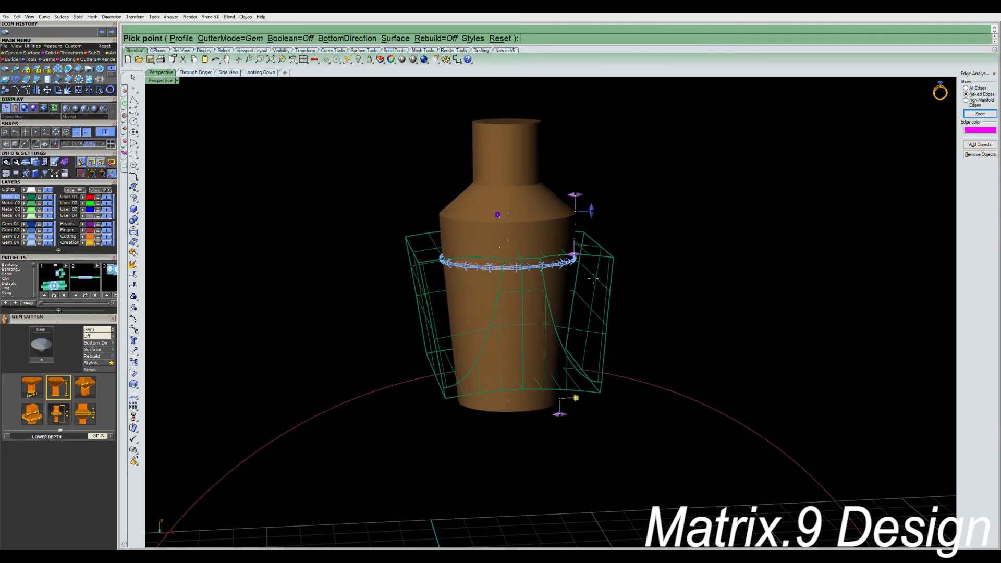
{"action": "left_click_drag", "start_coordinate": [574, 254], "coordinate": [577, 253]}
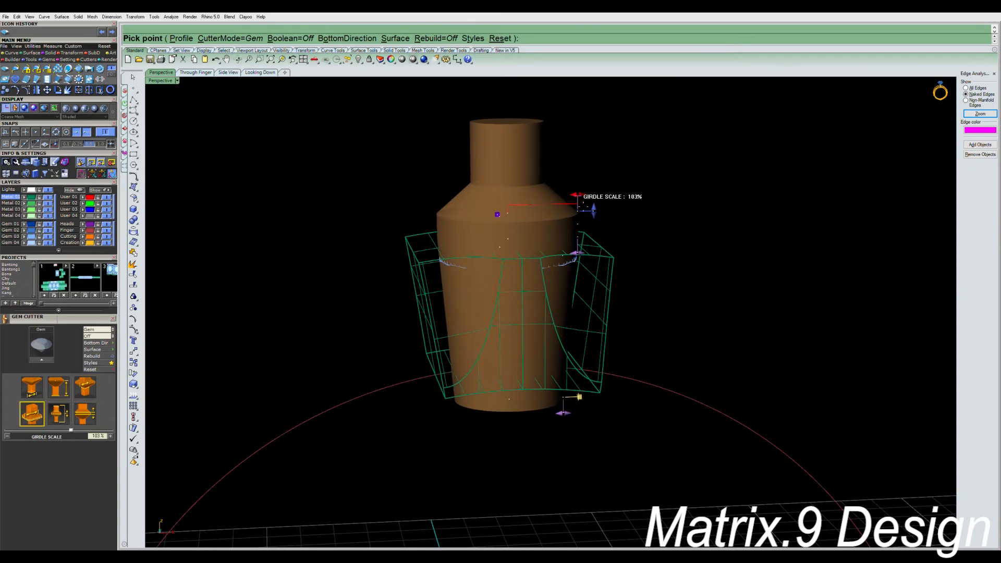
{"action": "mouse_move", "coordinate": [629, 267]}
{"action": "right_mouse_down"}
{"action": "mouse_move", "coordinate": [630, 288]}
{"action": "mouse_move", "coordinate": [571, 272]}
{"action": "mouse_move", "coordinate": [578, 244]}
{"action": "mouse_move", "coordinate": [620, 194]}
{"action": "mouse_move", "coordinate": [630, 157]}
{"action": "mouse_move", "coordinate": [643, 280]}
{"action": "right_mouse_up"}
{"action": "right_click_drag", "start_coordinate": [637, 331], "coordinate": [524, 319]}
{"action": "right_click", "coordinate": [636, 316]}
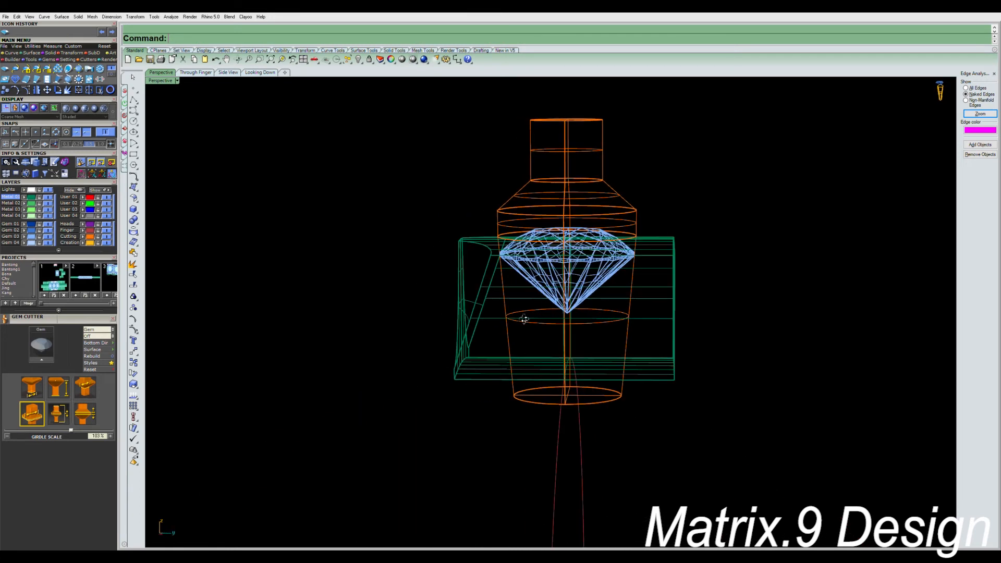
- Store the finished gem cutter in project memory slot 75
{"action": "left_click", "coordinate": [635, 221]}
{"action": "right_click_drag", "start_coordinate": [642, 292], "coordinate": [553, 285]}
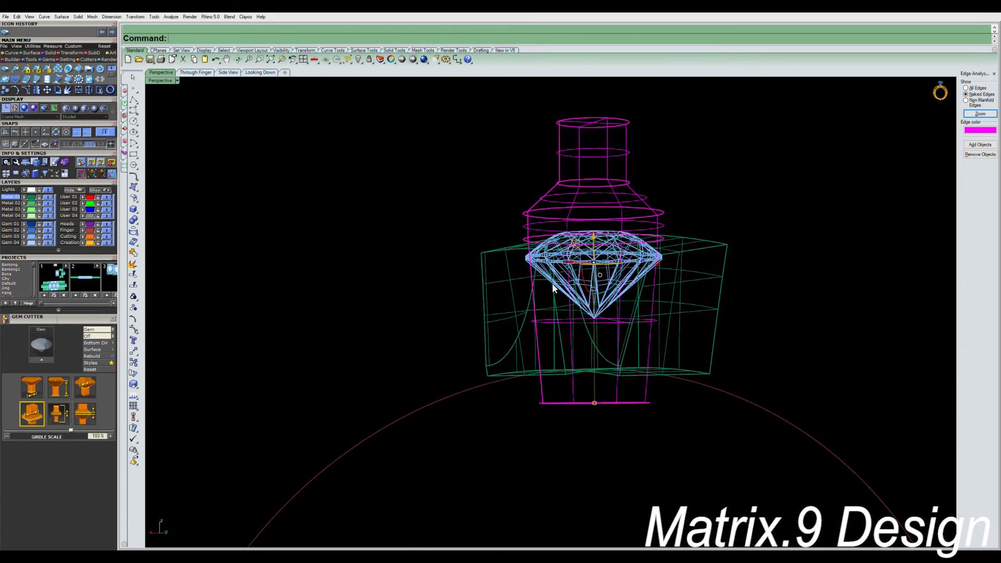
{"action": "left_click", "coordinate": [112, 304]}
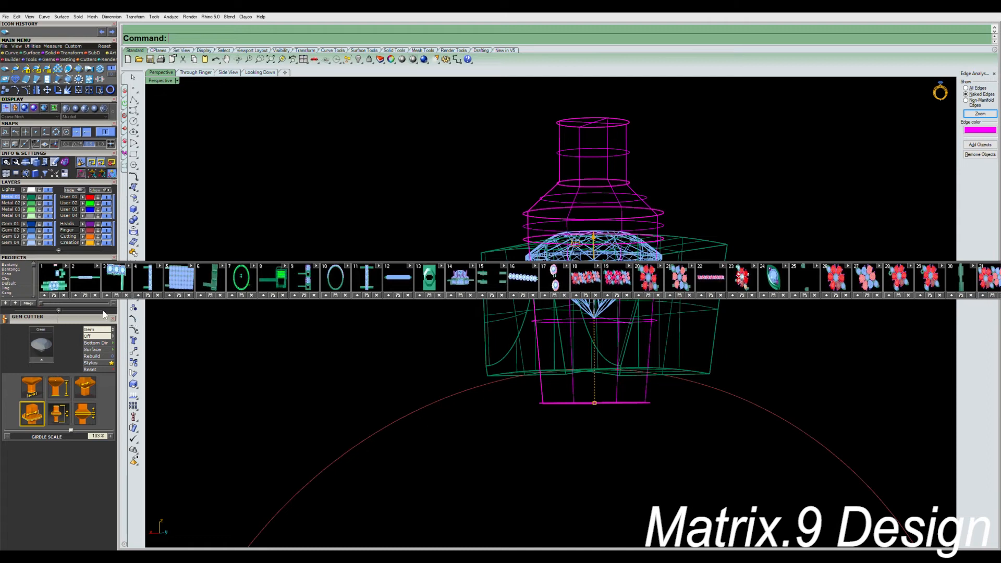
{"action": "left_click_drag", "start_coordinate": [40, 304], "coordinate": [234, 330]}
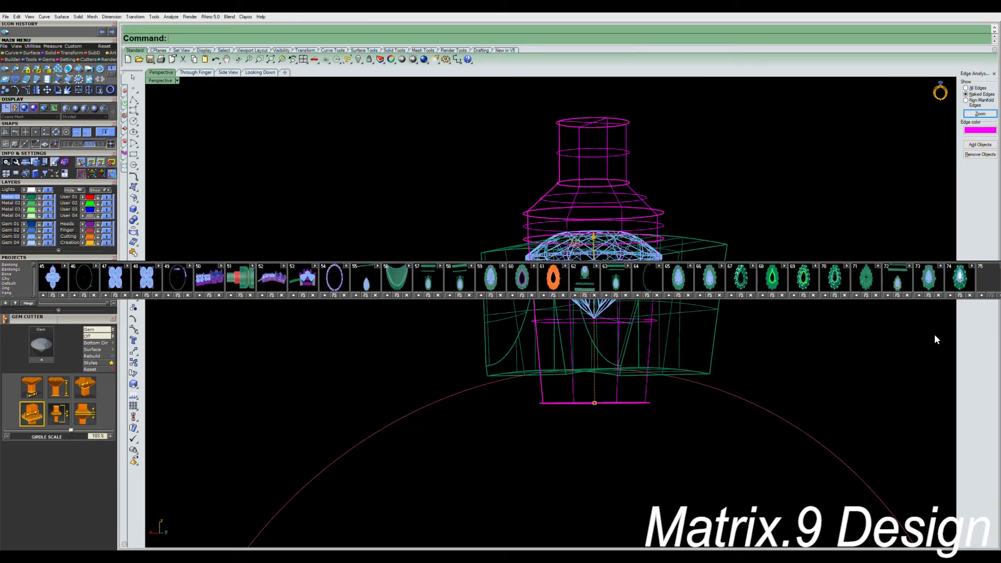
{"action": "left_click", "coordinate": [979, 295]}
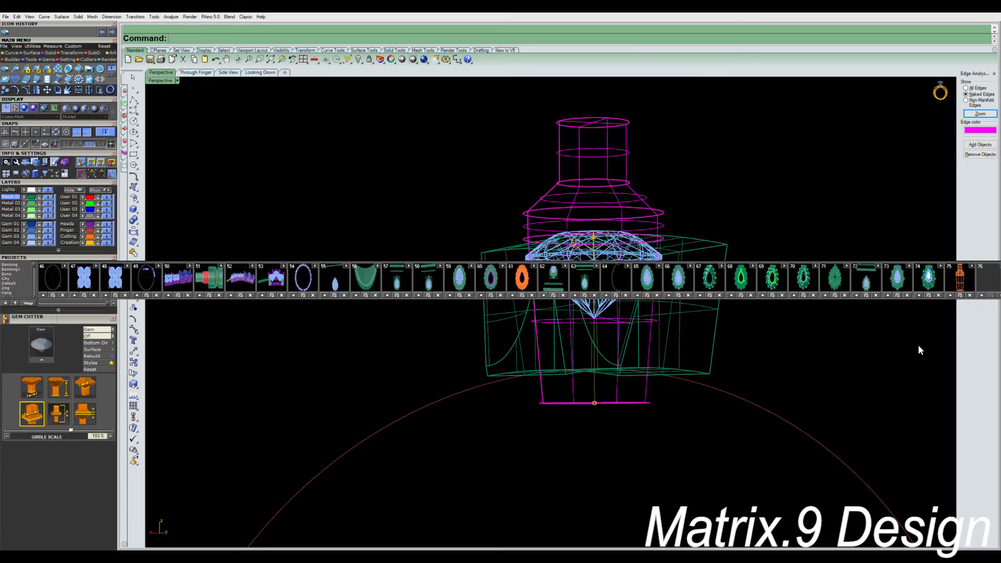
{"action": "left_click", "coordinate": [113, 303]}
- Store the gem block, diamond and cutter together in project memory slot 76, then clear the selection
{"action": "right_click_drag", "start_coordinate": [605, 357], "coordinate": [623, 323]}
{"action": "scroll", "coordinate": [623, 317], "scroll_direction": "down", "scroll_amount": 5}
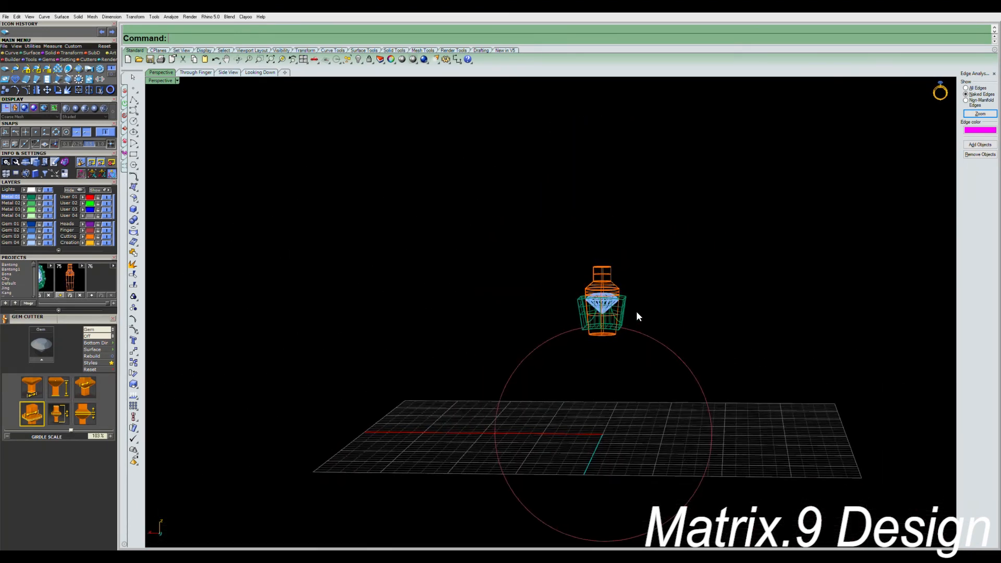
{"action": "scroll", "coordinate": [638, 315], "scroll_direction": "up", "scroll_amount": 3}
{"action": "left_click", "coordinate": [524, 265]}
{"action": "scroll", "coordinate": [597, 313], "scroll_direction": "up", "scroll_amount": 2}
{"action": "right_click_drag", "start_coordinate": [598, 312], "coordinate": [583, 315]}
{"action": "scroll", "coordinate": [581, 315], "scroll_direction": "up", "scroll_amount": 5}
{"action": "right_click_drag", "start_coordinate": [580, 313], "coordinate": [538, 282]}
{"action": "left_click", "coordinate": [91, 295]}
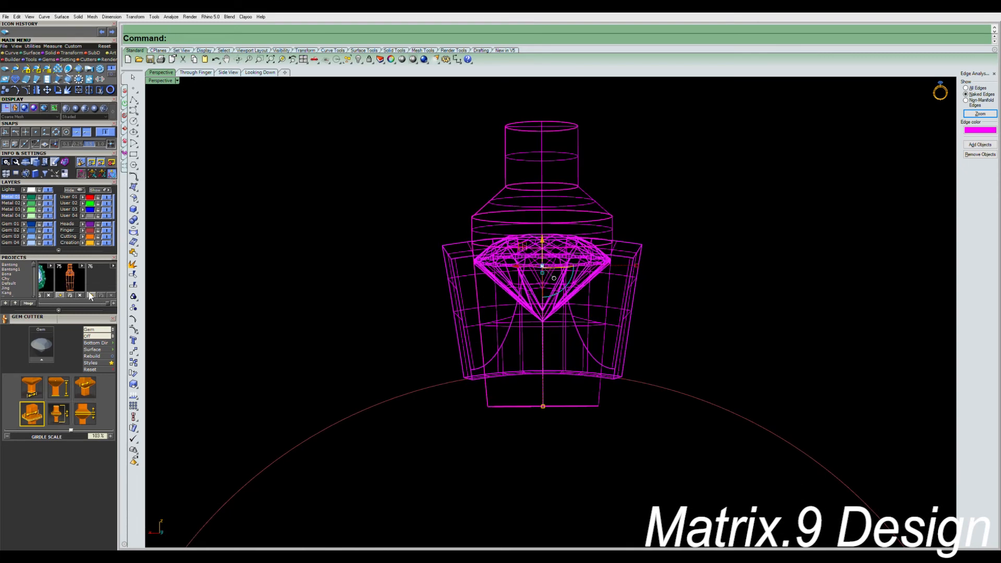
{"action": "key", "text": "Escape"}
{"action": "mouse_move", "coordinate": [526, 319]}
{"action": "right_mouse_down"}
{"action": "mouse_move", "coordinate": [544, 326]}
{"action": "mouse_move", "coordinate": [531, 327]}
{"action": "right_mouse_up"}
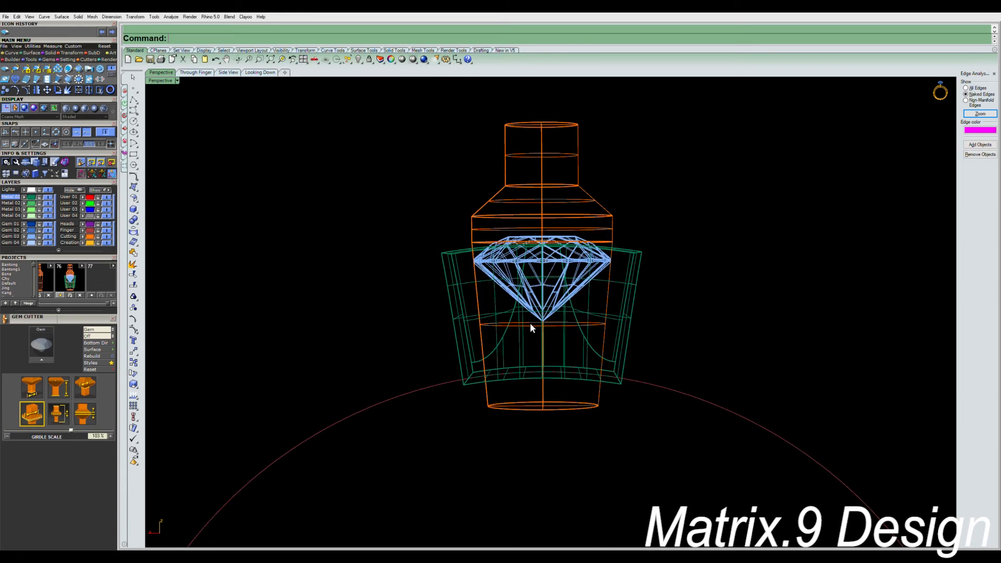
- Offset the finger circle 1 mm outward in the maximized Through Finger view
{"action": "key", "text": "ctrl+m"}
{"action": "scroll", "coordinate": [354, 423], "scroll_direction": "up", "scroll_amount": 7}
{"action": "right_click_drag", "start_coordinate": [368, 434], "coordinate": [383, 410]}
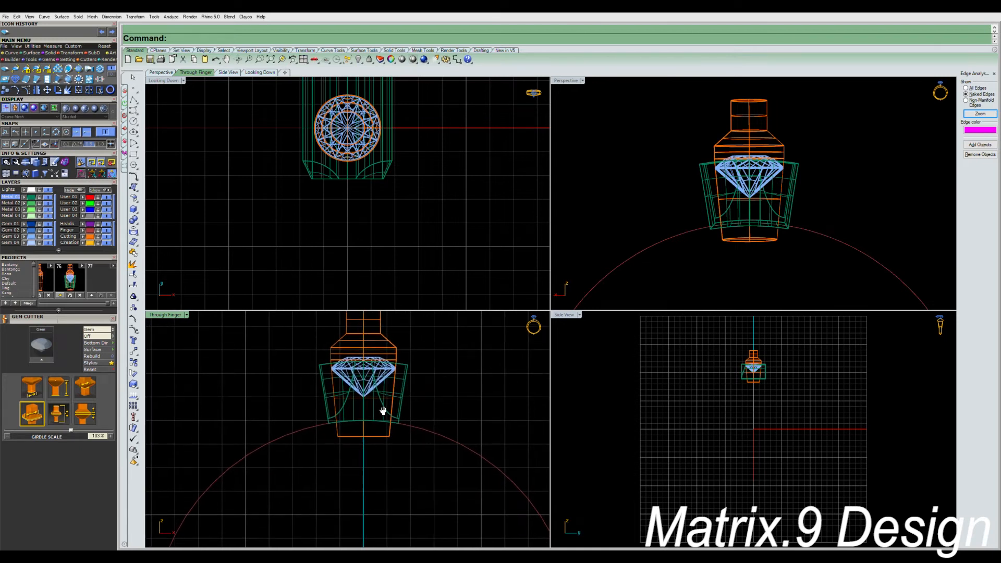
{"action": "double_click", "coordinate": [168, 320]}
{"action": "scroll", "coordinate": [498, 375], "scroll_direction": "down", "scroll_amount": 2}
{"action": "right_click_drag", "start_coordinate": [499, 375], "coordinate": [456, 396]}
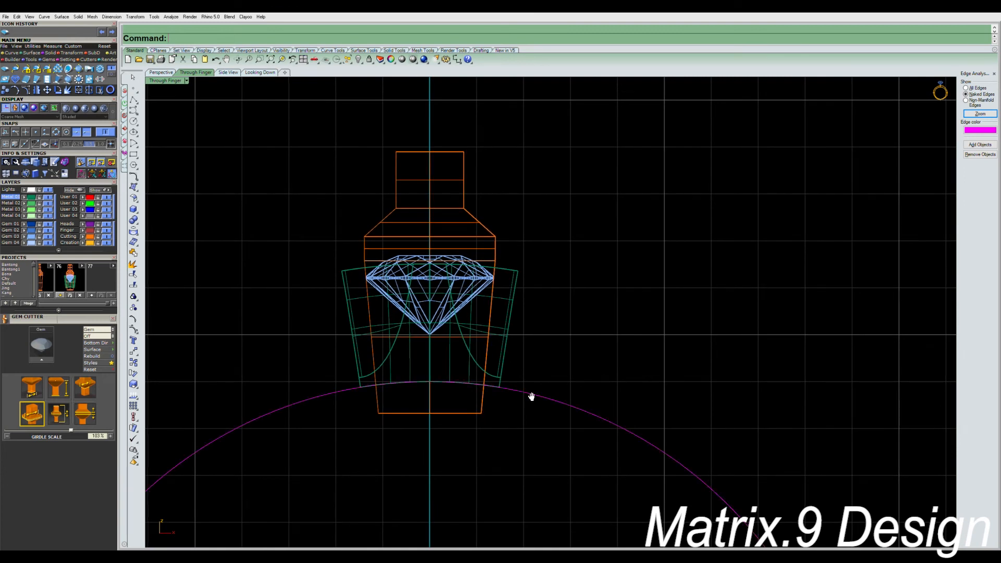
{"action": "right_click_drag", "start_coordinate": [524, 391], "coordinate": [487, 370]}
{"action": "type", "text": "O1"}
{"action": "key", "text": "Return"}
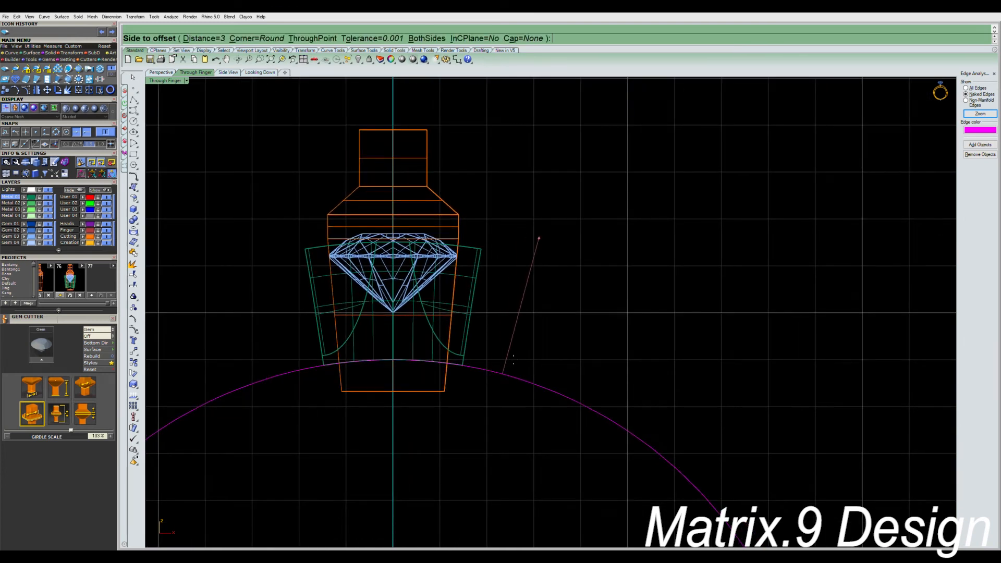
{"action": "type", "text": "2"}
{"action": "key", "text": "Return"}
{"action": "type", "text": "1.5"}
{"action": "key", "text": "Return"}
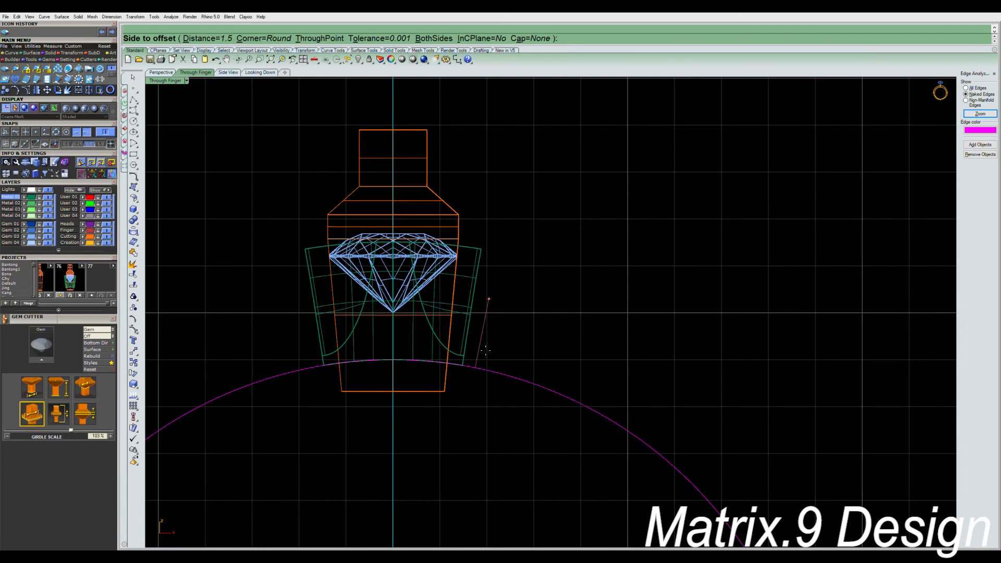
{"action": "type", "text": "1"}
{"action": "key", "text": "Return"}
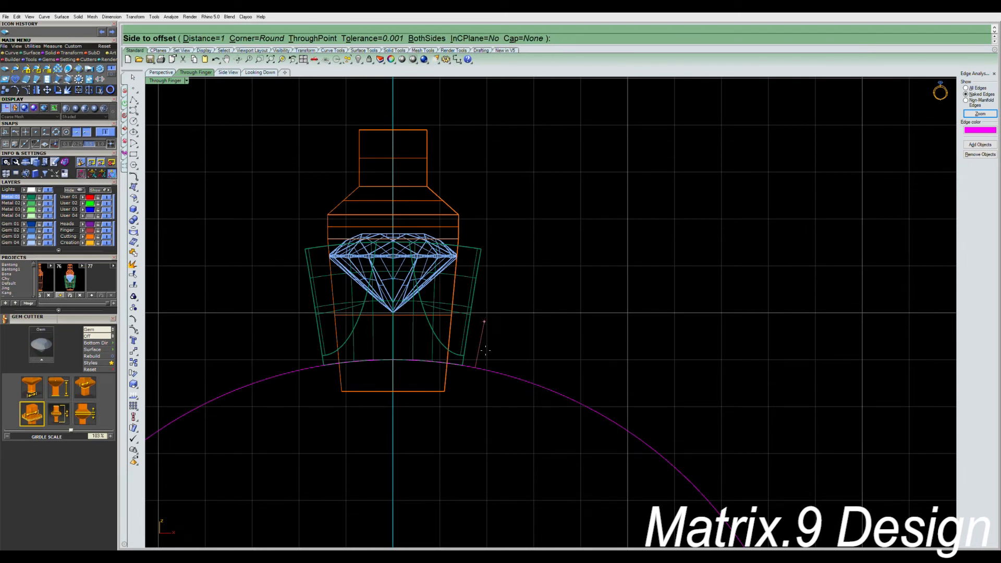
{"action": "left_click", "coordinate": [484, 339]}
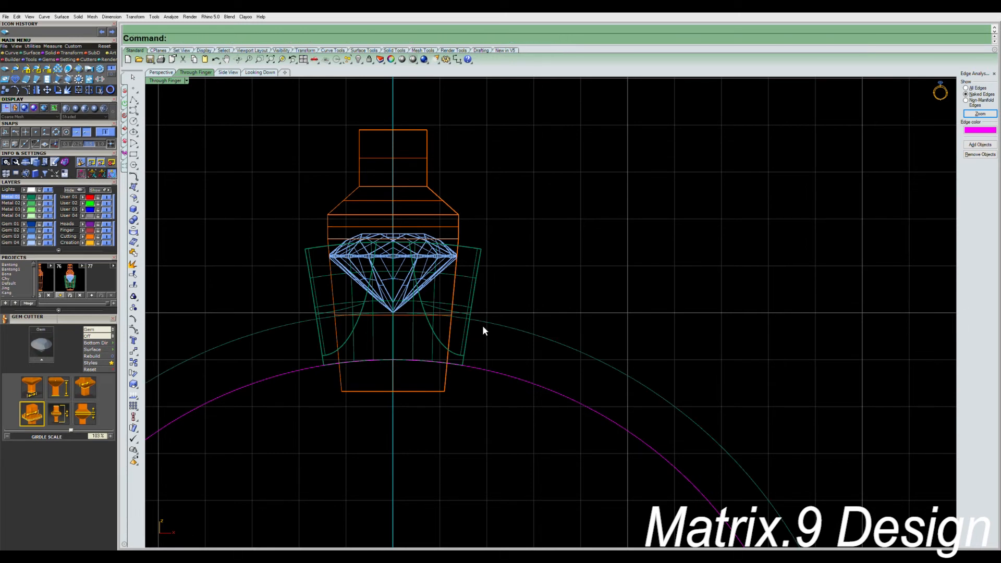
- Offset the new circle another 0.3 mm outward and delete the 1 mm offset circle
{"action": "key", "text": "Return"}
{"action": "left_click", "coordinate": [485, 322]}
{"action": "type", "text": "0.3"}
{"action": "key", "text": "Return"}
{"action": "left_click", "coordinate": [496, 315]}
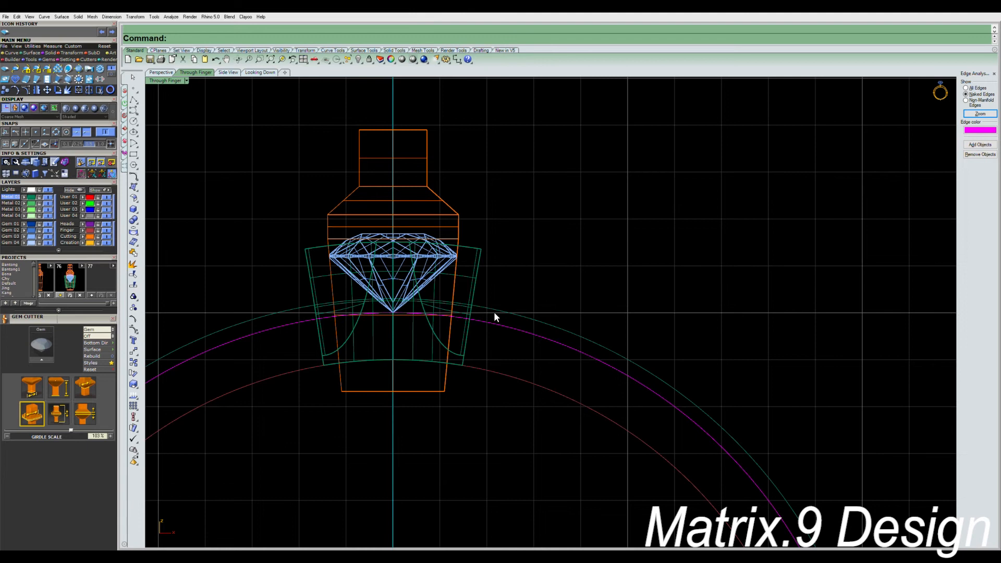
{"action": "key", "text": "Delete"}
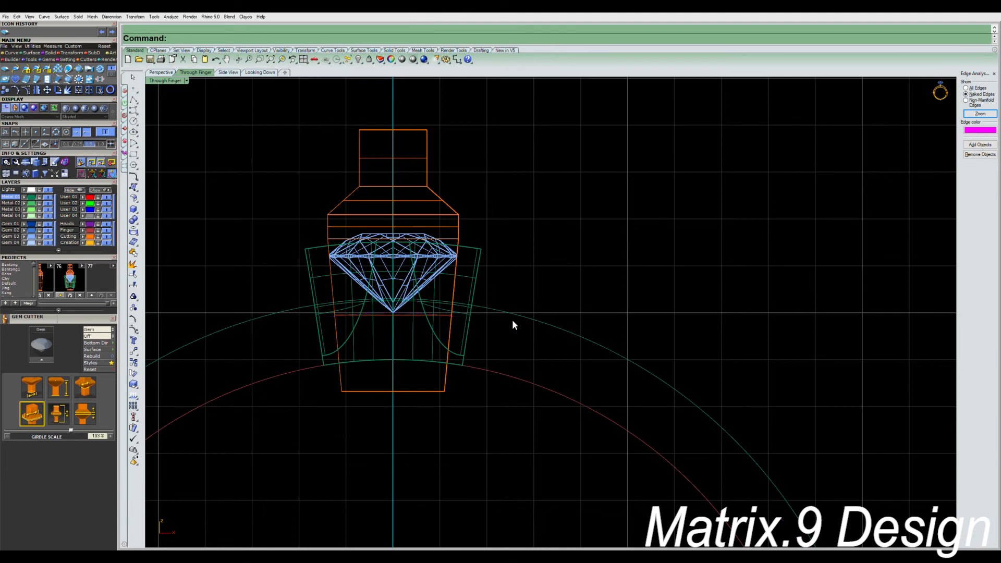
- Draw two slanted lines crossing the offset circle, one on each side of the gem block
{"action": "right_click_drag", "start_coordinate": [505, 328], "coordinate": [524, 364]}
{"action": "right_click", "coordinate": [524, 353]}
{"action": "left_click", "coordinate": [545, 239]}
{"action": "left_click", "coordinate": [518, 351]}
{"action": "right_click", "coordinate": [265, 249]}
{"action": "left_click", "coordinate": [249, 228]}
{"action": "left_click", "coordinate": [285, 342]}
{"action": "right_click", "coordinate": [285, 342]}
{"action": "left_click", "coordinate": [285, 342]}
{"action": "key", "text": "Escape"}
- Join the upper ends of the two slanted lines with a line, and select the boundary curves
{"action": "right_click", "coordinate": [286, 249]}
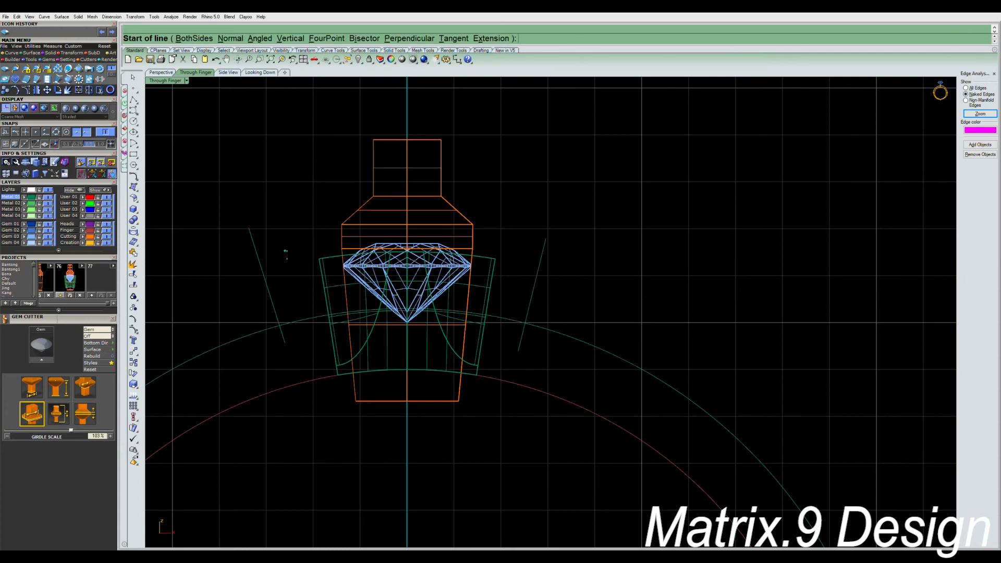
{"action": "left_click", "coordinate": [249, 228]}
{"action": "left_click", "coordinate": [545, 238]}
{"action": "left_click", "coordinate": [541, 242]}
{"action": "left_click", "coordinate": [300, 331], "text": "shift"}
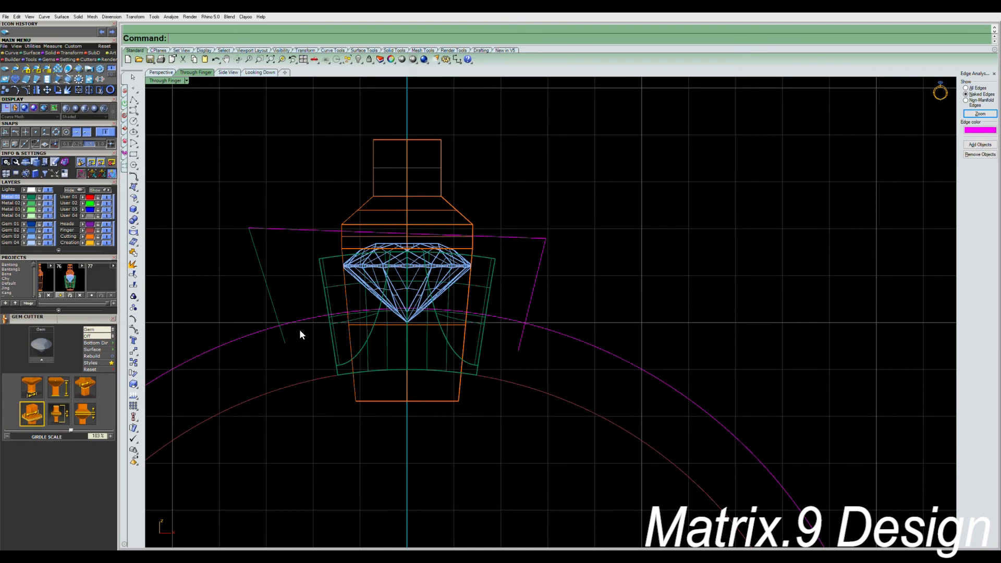
- Create a closed profile with Curve Boolean from the region between the offset circle and the three lines
{"action": "right_click_drag", "start_coordinate": [504, 292], "coordinate": [543, 313]}
{"action": "type", "text": "cb"}
{"action": "key", "text": "Return"}
{"action": "left_click", "coordinate": [554, 317]}
{"action": "key", "text": "Return"}
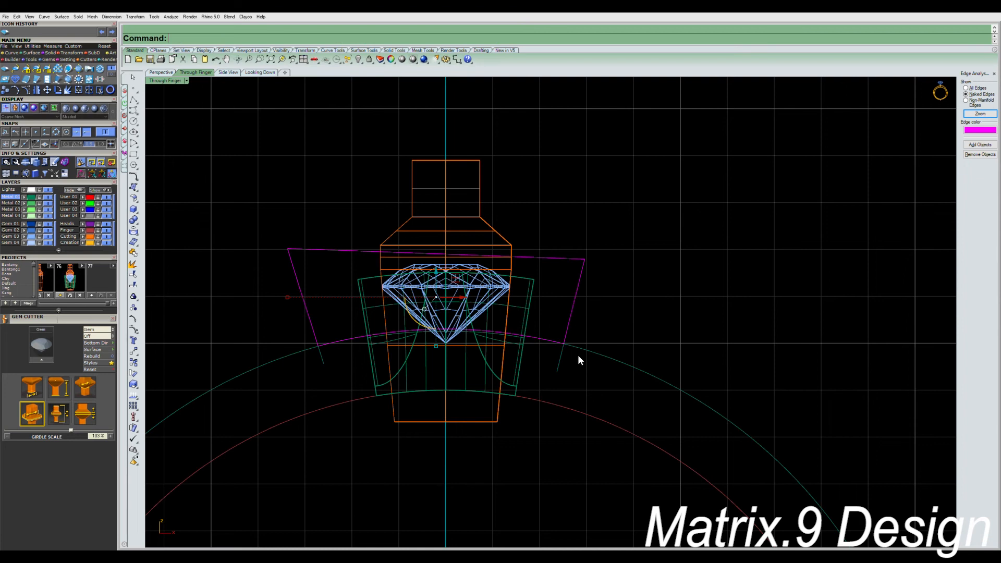
- Delete the offset circle and the three construction lines, keeping the closed profile
{"action": "key", "text": "Escape"}
{"action": "left_click", "coordinate": [594, 354]}
{"action": "key", "text": "Delete"}
{"action": "left_click", "coordinate": [561, 355]}
{"action": "key", "text": "Delete"}
{"action": "left_click", "coordinate": [565, 258]}
{"action": "key", "text": "Delete"}
{"action": "left_click", "coordinate": [322, 347]}
{"action": "key", "text": "Delete"}
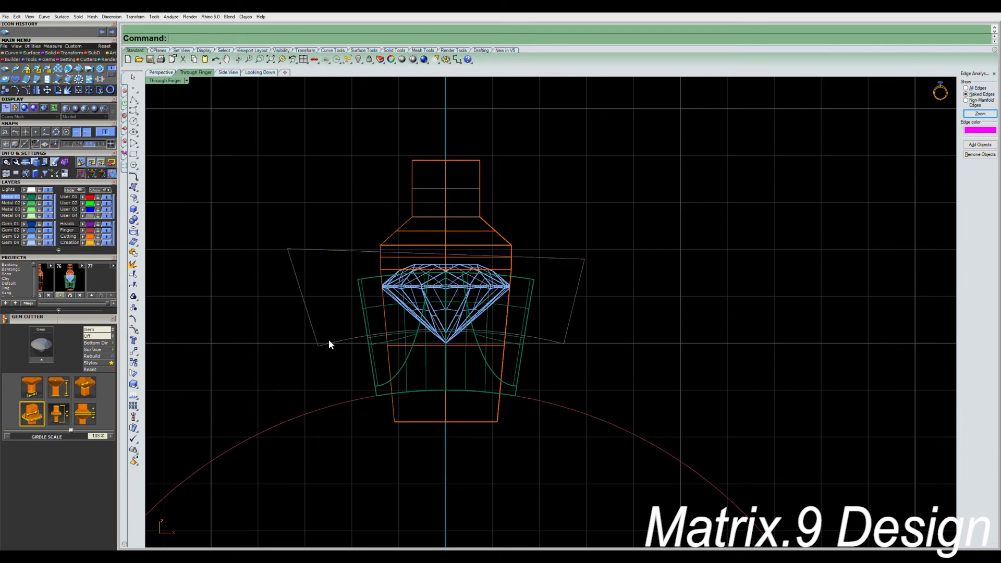
- Cut away the gem block's upper part with the closed profile and delete the leftover cutting geometry
{"action": "right_click", "coordinate": [559, 346]}
{"action": "right_click", "coordinate": [559, 345]}
{"action": "left_click", "coordinate": [560, 343]}
{"action": "left_click", "coordinate": [523, 348]}
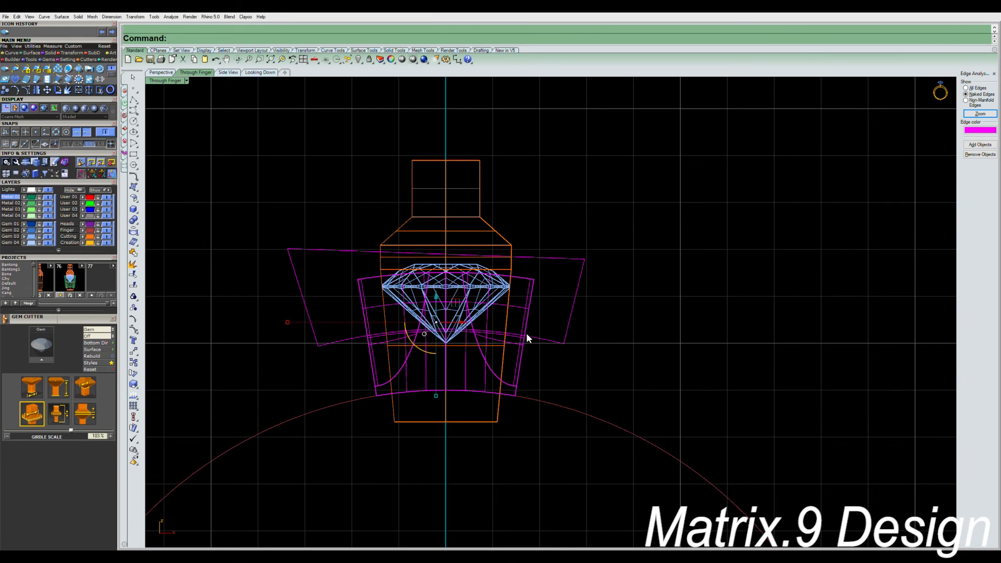
{"action": "key", "text": "ctrl+d"}
{"action": "left_click_drag", "start_coordinate": [576, 360], "coordinate": [559, 328]}
{"action": "key", "text": "Delete"}
- Return to the four-view layout and delete the diamond and gem cutter, keeping the shortened block
{"action": "key", "text": "ctrl+m"}
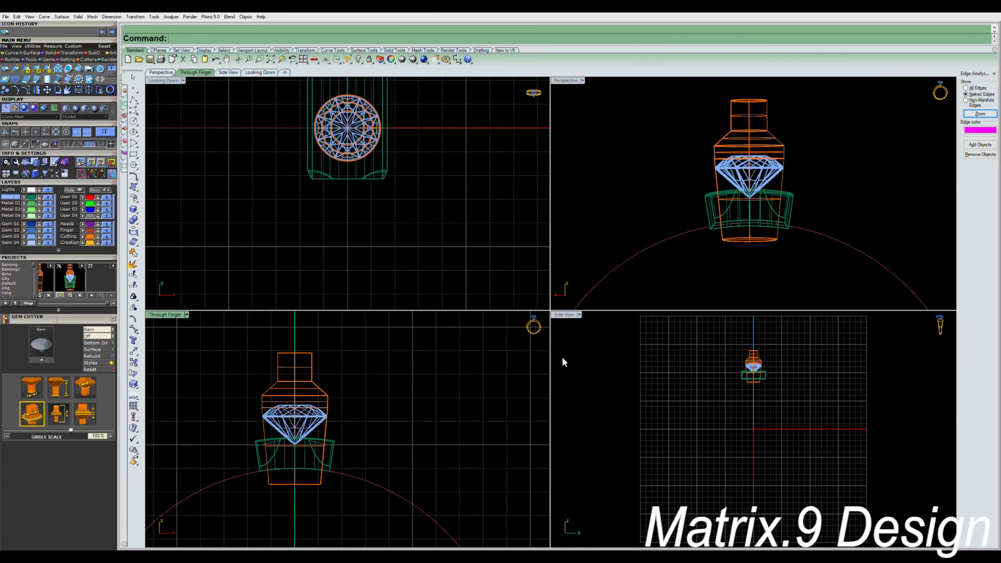
{"action": "scroll", "coordinate": [734, 232], "scroll_direction": "up", "scroll_amount": 7}
{"action": "right_click_drag", "start_coordinate": [734, 232], "coordinate": [761, 168]}
{"action": "scroll", "coordinate": [686, 212], "scroll_direction": "down", "scroll_amount": 7}
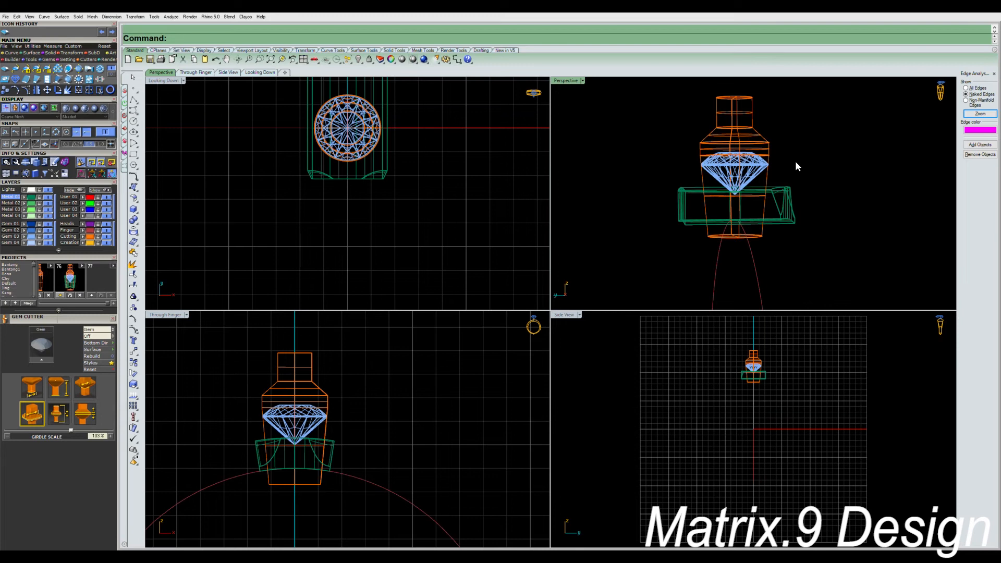
{"action": "left_click_drag", "start_coordinate": [796, 162], "coordinate": [687, 137]}
{"action": "key", "text": "Delete"}
{"action": "right_click_drag", "start_coordinate": [679, 167], "coordinate": [802, 239]}
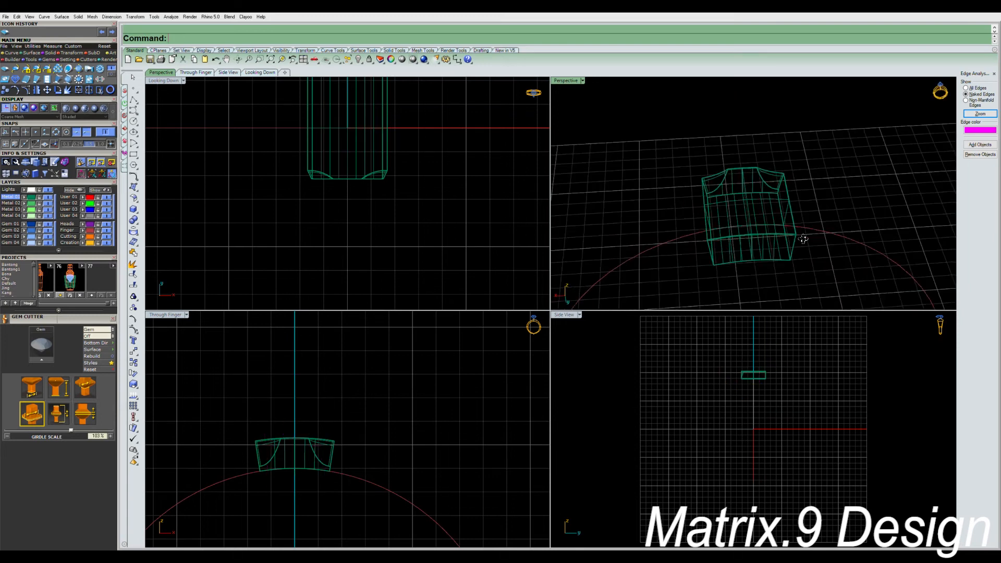
{"action": "right_click_drag", "start_coordinate": [370, 230], "coordinate": [400, 254]}
{"action": "scroll", "coordinate": [411, 207], "scroll_direction": "down", "scroll_amount": 10}
{"action": "right_click_drag", "start_coordinate": [412, 214], "coordinate": [385, 221]}
{"action": "scroll", "coordinate": [398, 209], "scroll_direction": "up", "scroll_amount": 6}
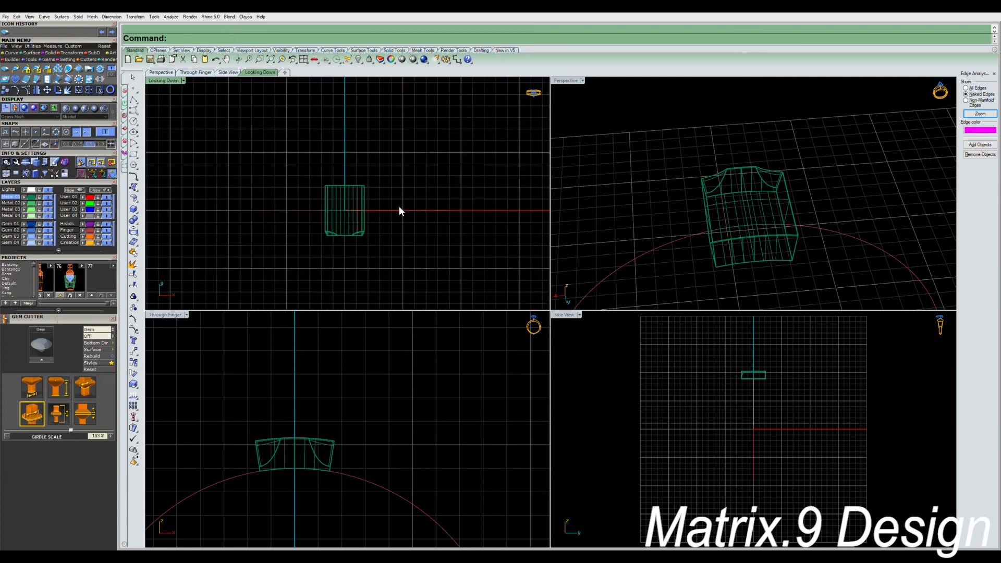
{"action": "left_click_drag", "start_coordinate": [404, 262], "coordinate": [336, 230]}
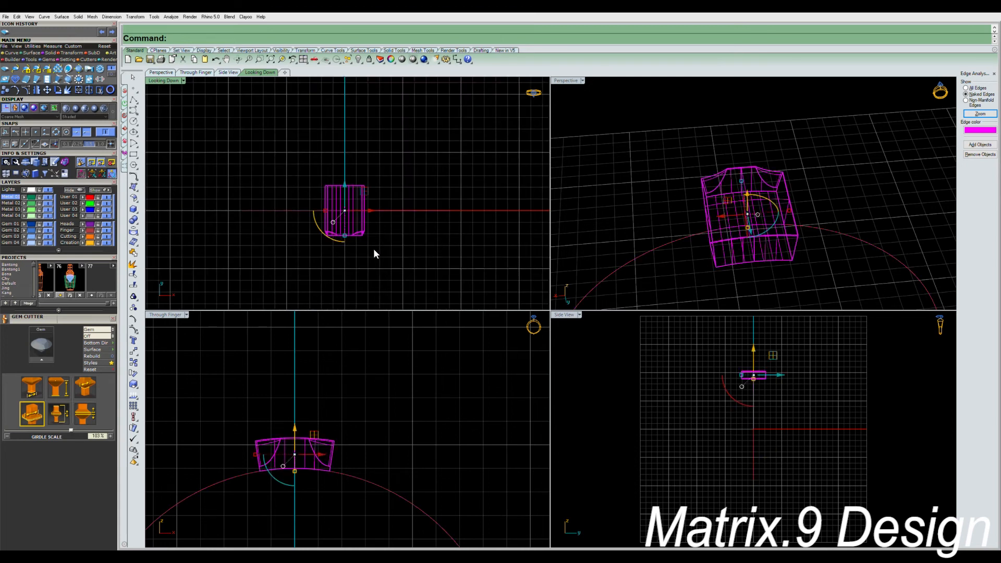
{"action": "right_click", "coordinate": [373, 249]}
{"action": "left_click_drag", "start_coordinate": [431, 252], "coordinate": [348, 204]}
{"action": "right_click", "coordinate": [405, 185]}
{"action": "left_click", "coordinate": [404, 186]}
{"action": "left_click", "coordinate": [352, 233]}
{"action": "left_click", "coordinate": [394, 246]}
- Draw a straight cutting line from the origin 0 with the BothSides option across the middle of the shortened block
{"action": "type", "text": "l"}
{"action": "key", "text": "Return"}
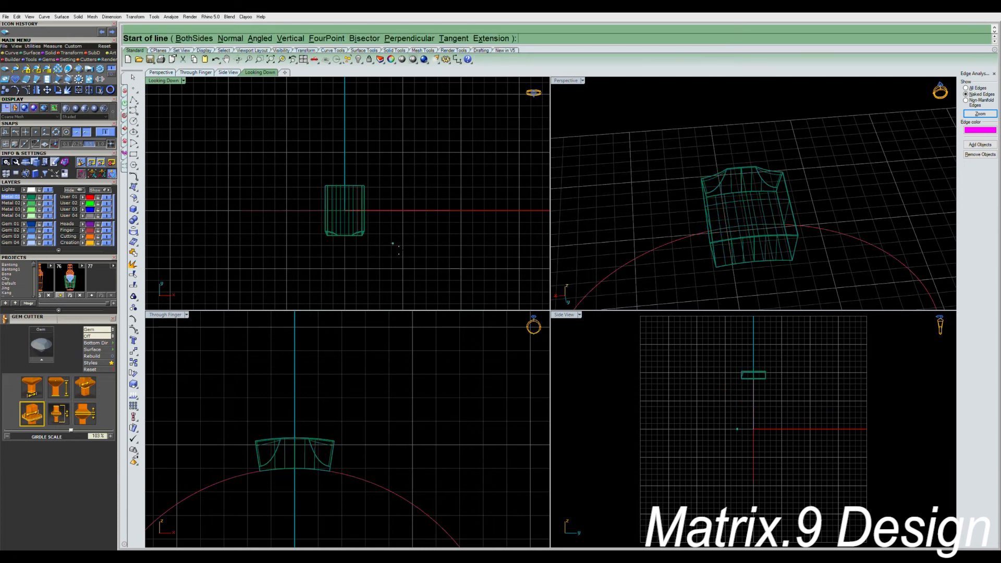
{"action": "type", "text": "0"}
{"action": "key", "text": "Return"}
{"action": "type", "text": "b"}
{"action": "key", "text": "Return"}
{"action": "key", "text": "Escape"}
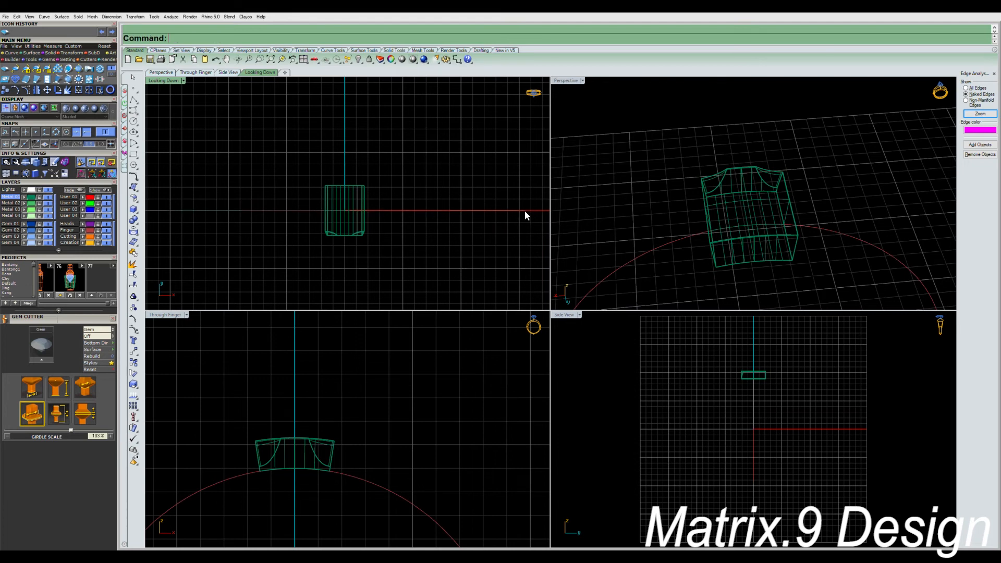
- Split the shortened block along its middle and delete the half with the side cutouts
{"action": "left_click", "coordinate": [363, 229]}
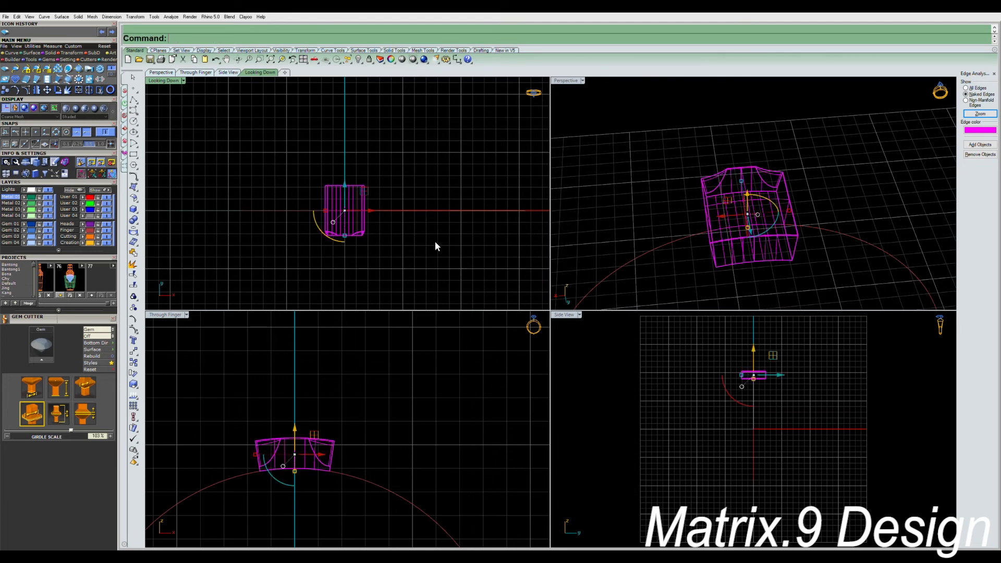
{"action": "key", "text": "ctrl+shift+s"}
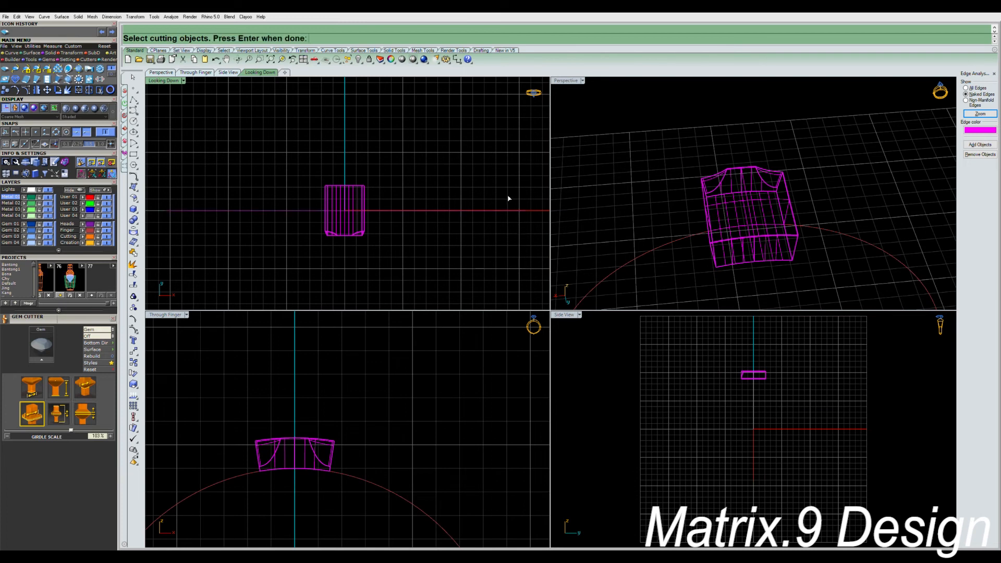
{"action": "key", "text": "Escape"}
{"action": "left_click", "coordinate": [460, 250]}
{"action": "left_click", "coordinate": [354, 228]}
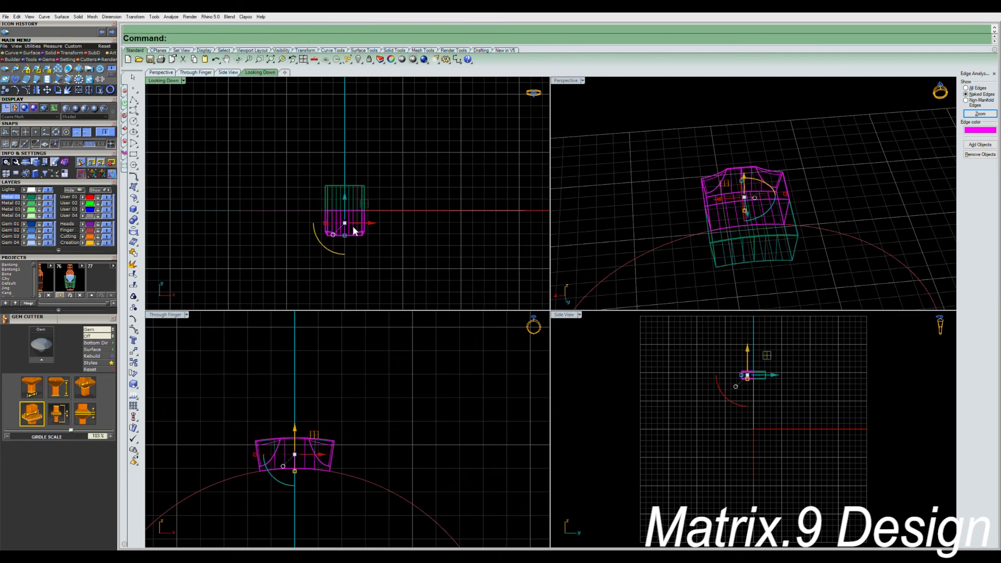
{"action": "key", "text": "Delete"}
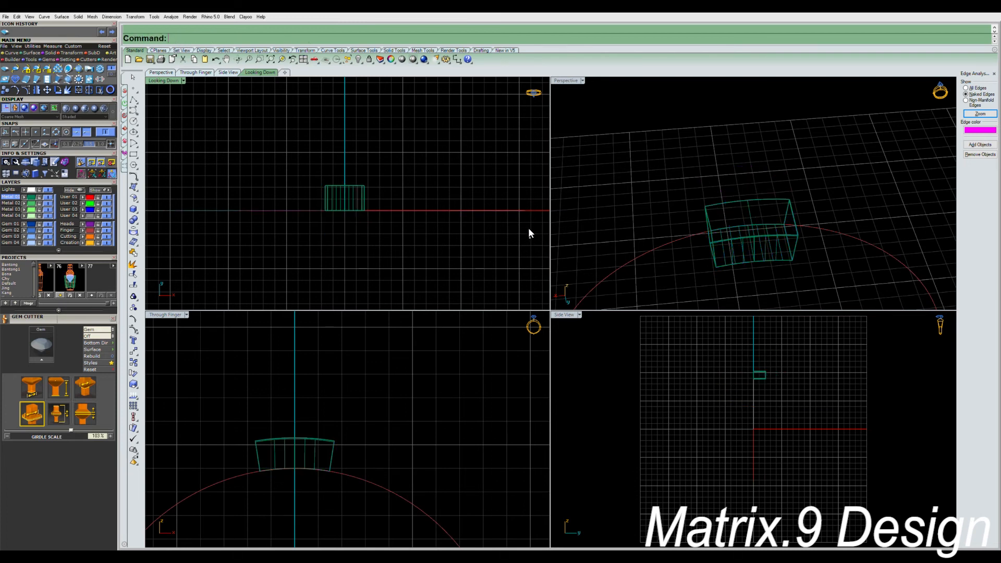
- Mirror the remaining plain half across the middle and combine both halves into one full-width base block
{"action": "right_click_drag", "start_coordinate": [632, 241], "coordinate": [686, 255]}
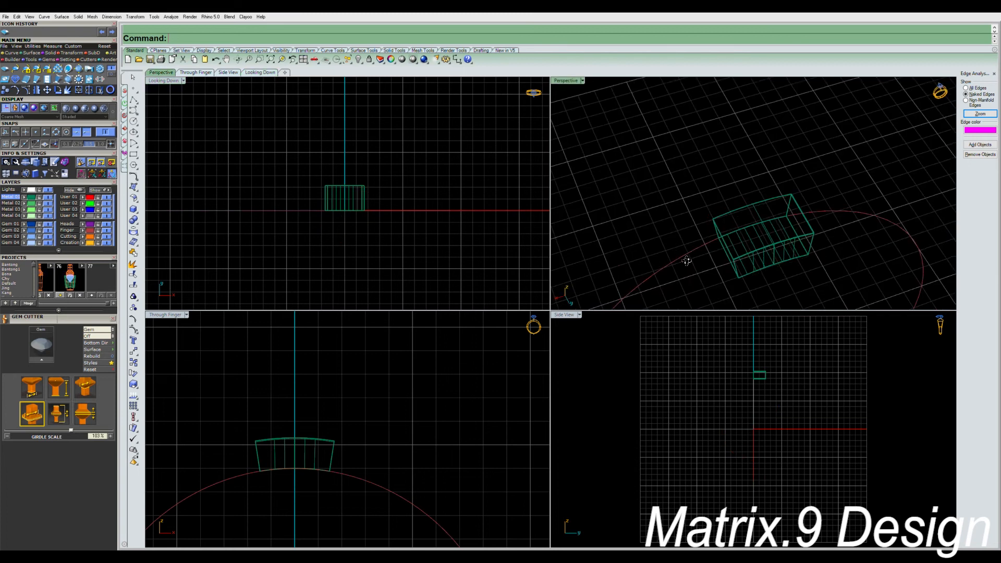
{"action": "left_click", "coordinate": [364, 197]}
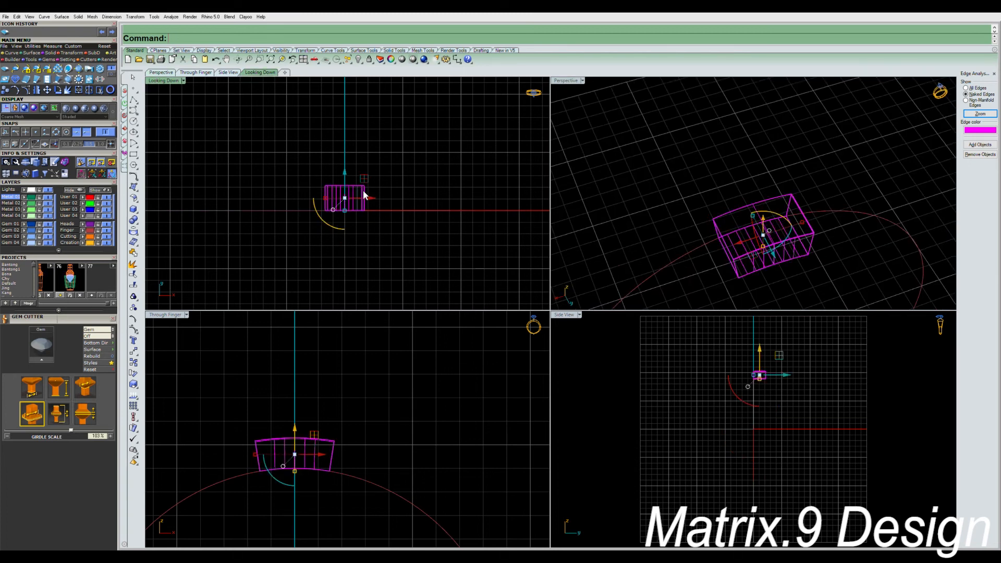
{"action": "key", "text": "ctrl+m"}
{"action": "key", "text": "Escape"}
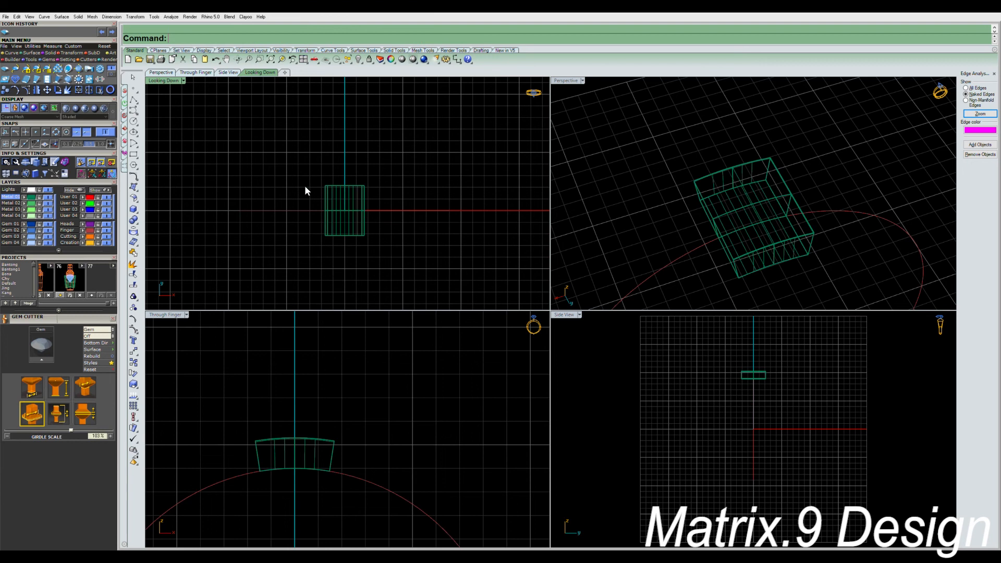
{"action": "left_click_drag", "start_coordinate": [342, 209], "coordinate": [373, 252]}
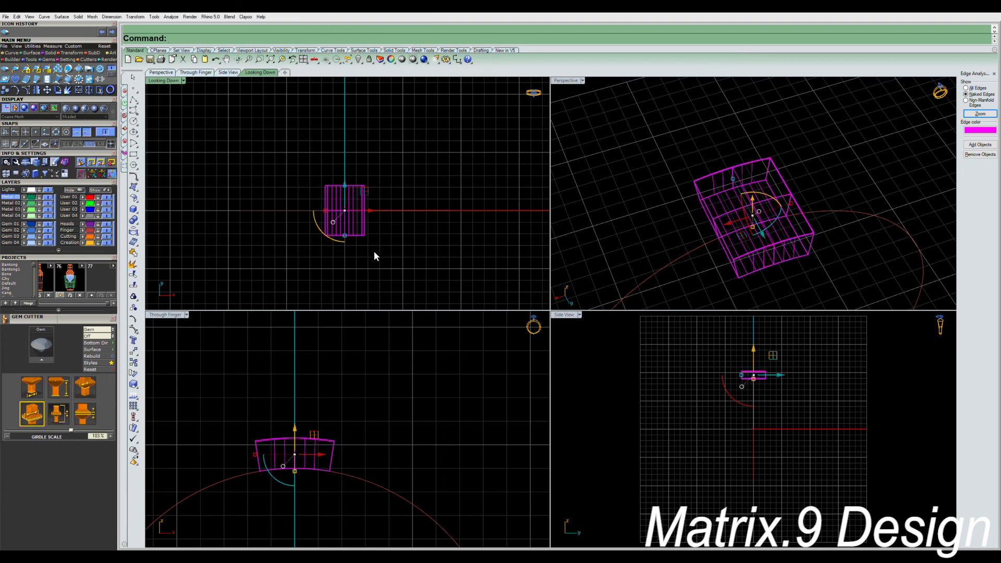
{"action": "key", "text": "Escape"}
- Insert the stored gem block with its diamond and gem cutter from the saved projects around the plain base block
{"action": "right_click_drag", "start_coordinate": [725, 264], "coordinate": [739, 202]}
{"action": "scroll", "coordinate": [743, 218], "scroll_direction": "up", "scroll_amount": 4}
{"action": "right_click_drag", "start_coordinate": [353, 437], "coordinate": [420, 393]}
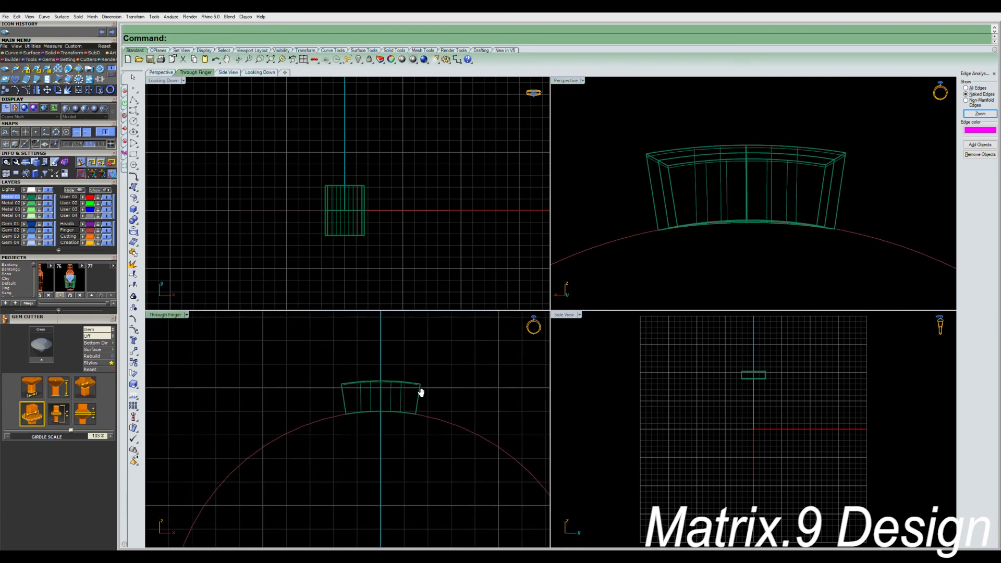
{"action": "left_click", "coordinate": [339, 234]}
{"action": "left_click", "coordinate": [419, 252]}
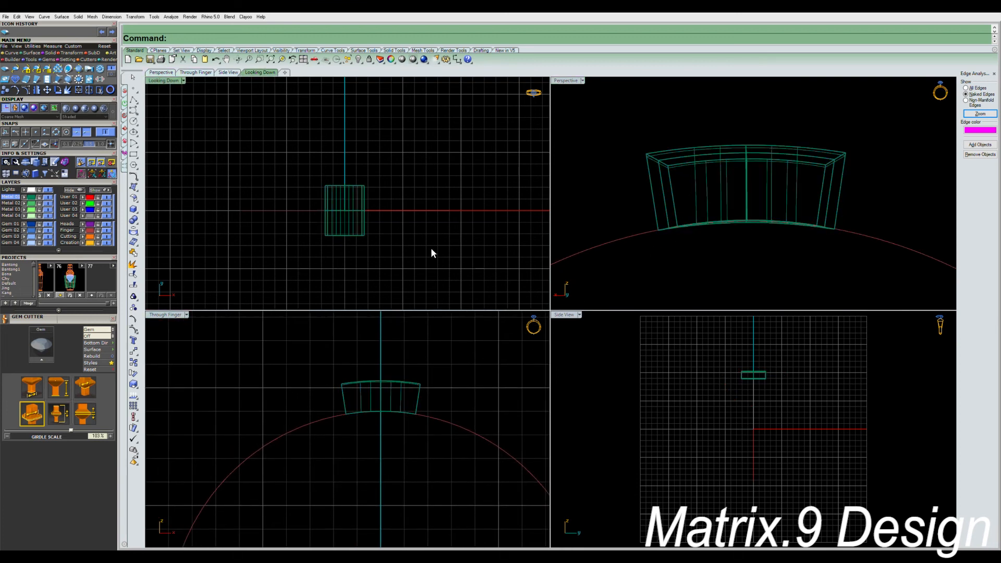
{"action": "scroll", "coordinate": [363, 235], "scroll_direction": "up", "scroll_amount": 5}
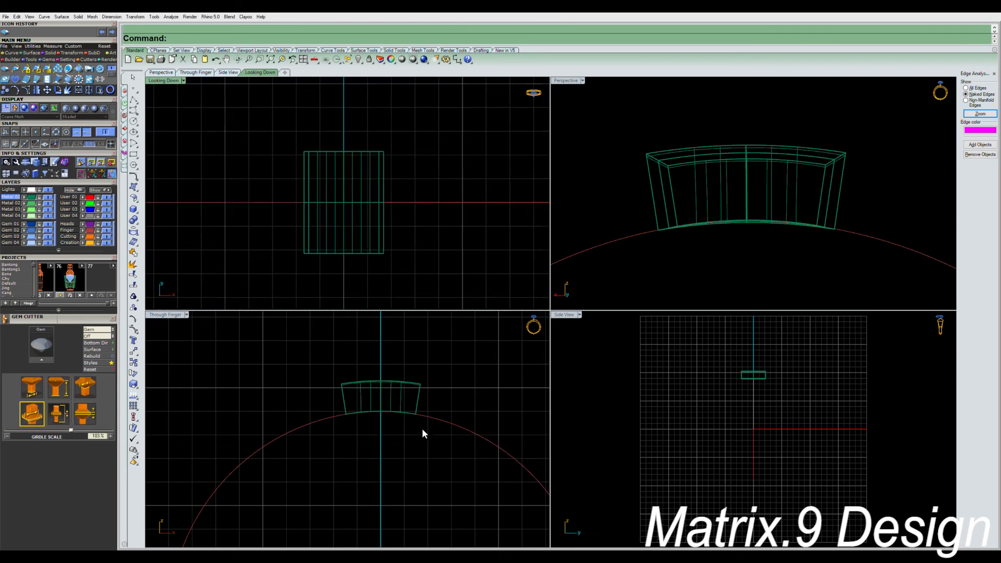
{"action": "scroll", "coordinate": [423, 420], "scroll_direction": "up", "scroll_amount": 5}
{"action": "scroll", "coordinate": [752, 390], "scroll_direction": "up", "scroll_amount": 8}
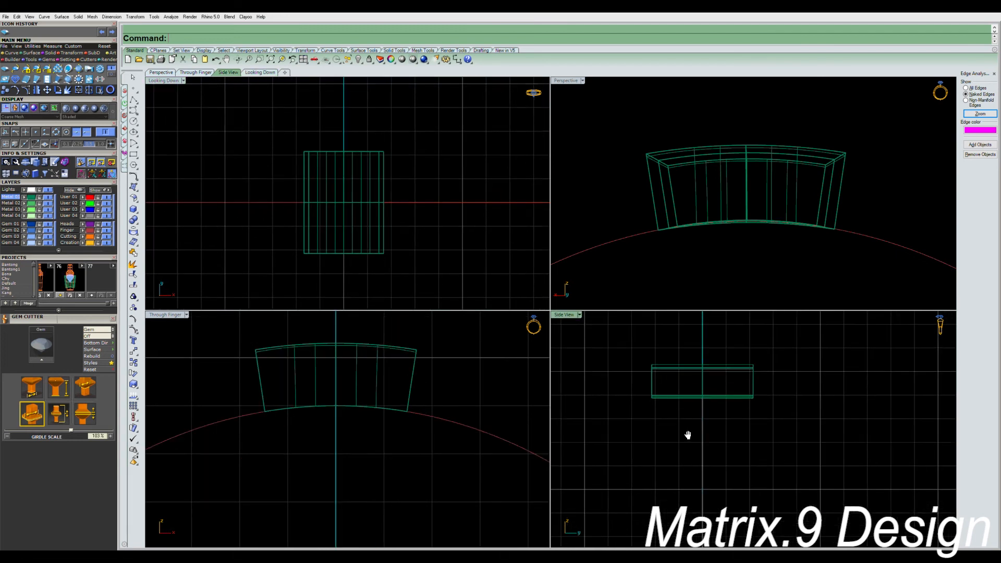
{"action": "right_click_drag", "start_coordinate": [719, 411], "coordinate": [695, 418]}
{"action": "left_click", "coordinate": [74, 280]}
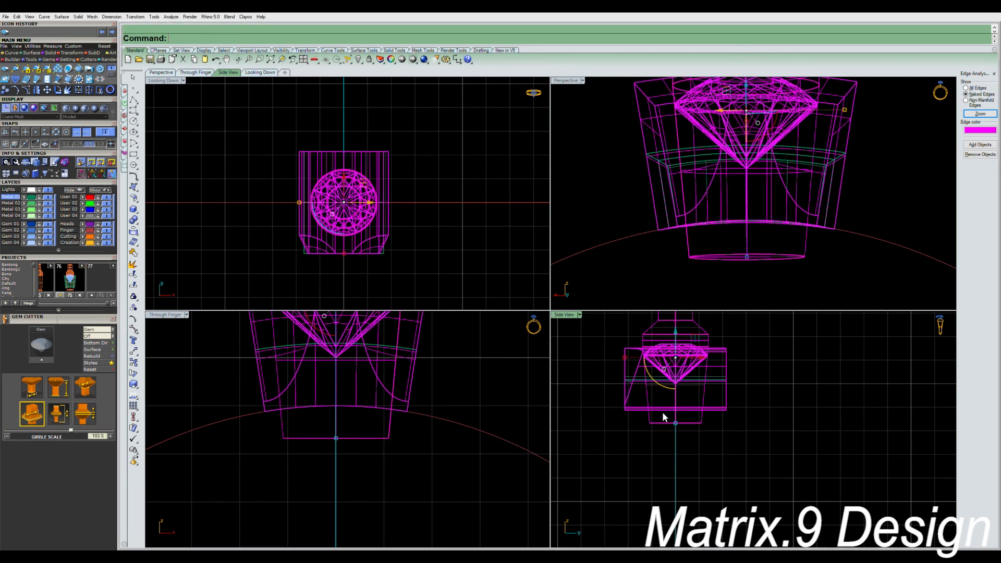
{"action": "left_click", "coordinate": [630, 304]}
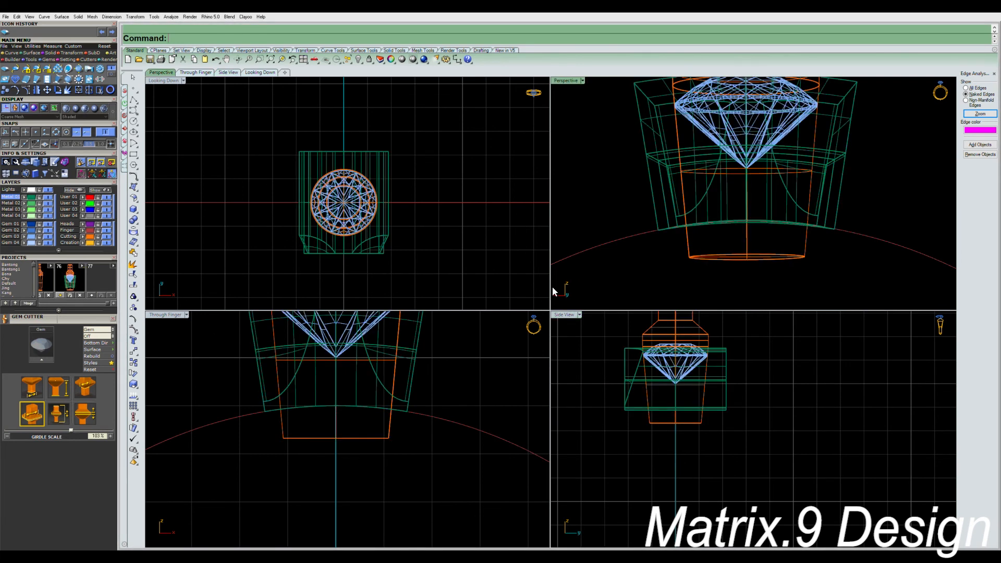
- Try scaling the plain base block narrower across the band in the side view, and undo the scaling
{"action": "left_click", "coordinate": [381, 252]}
{"action": "scroll", "coordinate": [634, 398], "scroll_direction": "up", "scroll_amount": 3}
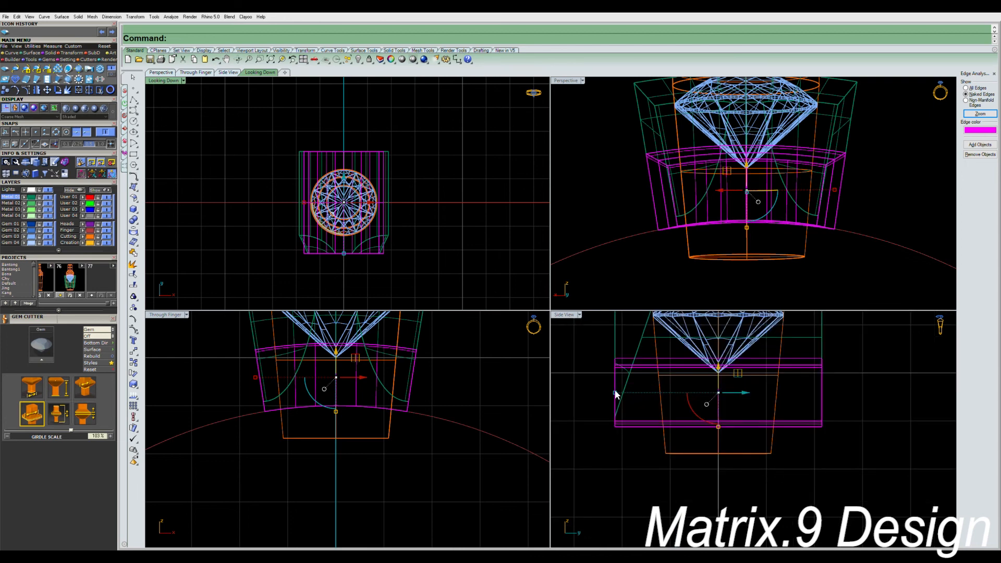
{"action": "left_click_drag", "start_coordinate": [613, 393], "coordinate": [629, 401]}
{"action": "double_click", "coordinate": [565, 315]}
{"action": "scroll", "coordinate": [633, 412], "scroll_direction": "down", "scroll_amount": 5}
{"action": "scroll", "coordinate": [616, 431], "scroll_direction": "up", "scroll_amount": 5}
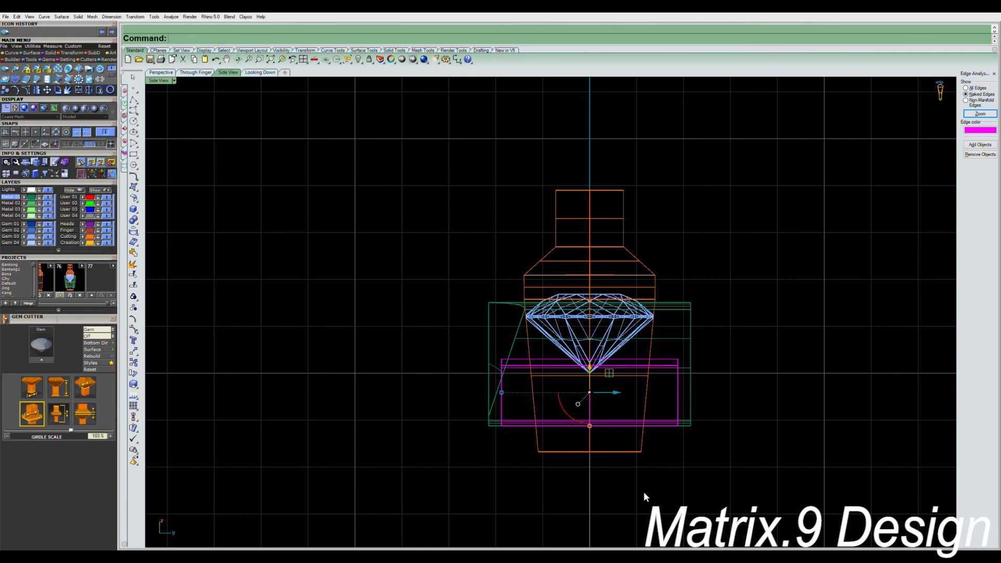
{"action": "key", "text": "ctrl+z"}
{"action": "left_click", "coordinate": [660, 502]}
- Assign the plain base block to the red User 01 layer
{"action": "right_click_drag", "start_coordinate": [565, 419], "coordinate": [583, 403]}
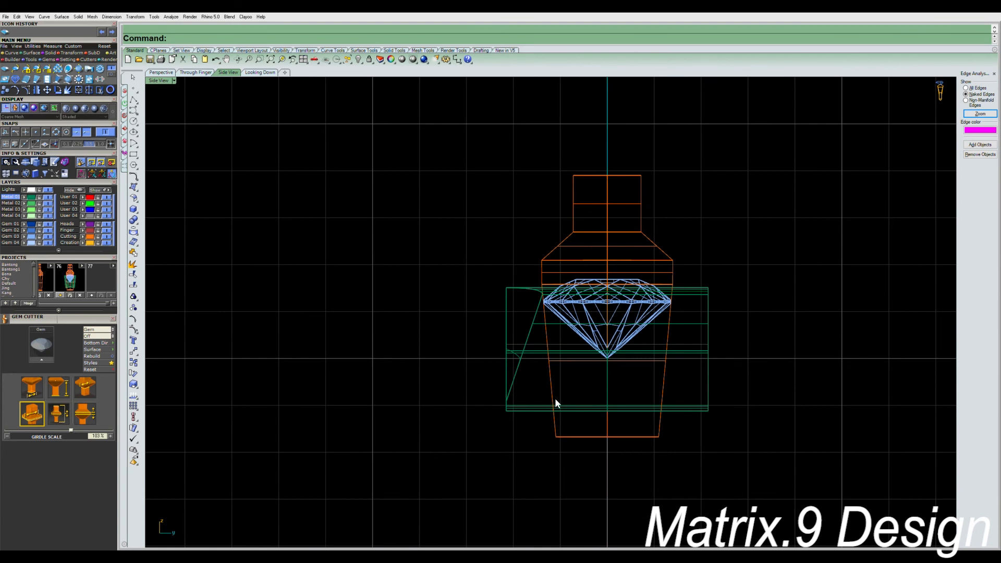
{"action": "left_click", "coordinate": [702, 350]}
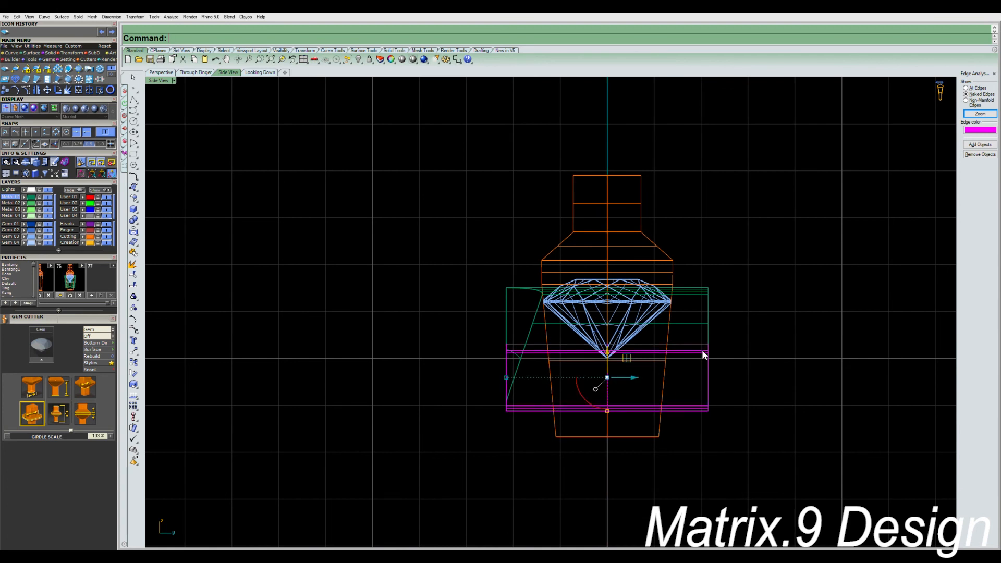
{"action": "left_click", "coordinate": [84, 197]}
{"action": "right_click_drag", "start_coordinate": [493, 430], "coordinate": [482, 436]}
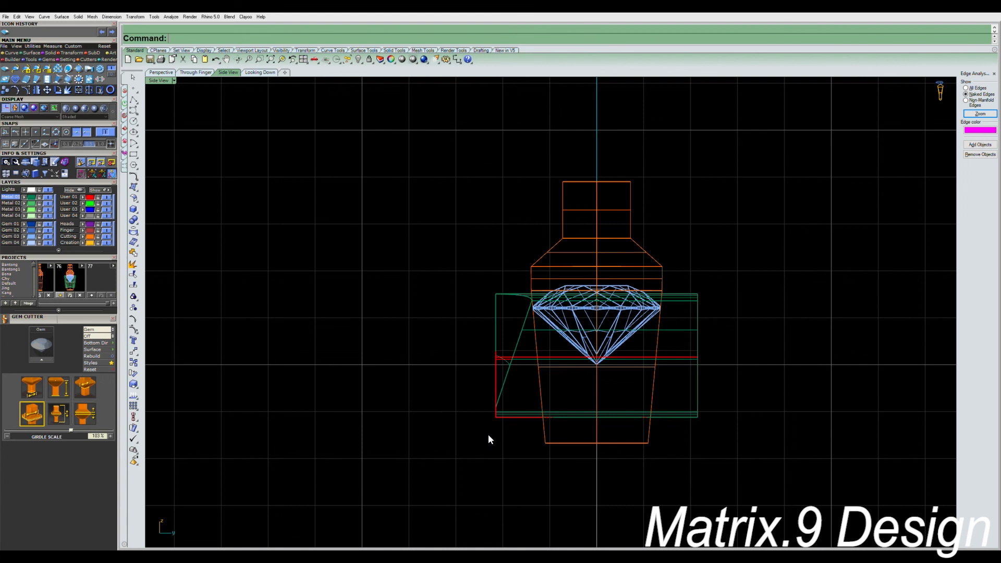
- Draw a tilted 3Point rectangle in the side view, with one long edge running along the gem block's slanted side cut
{"action": "right_click", "coordinate": [490, 435]}
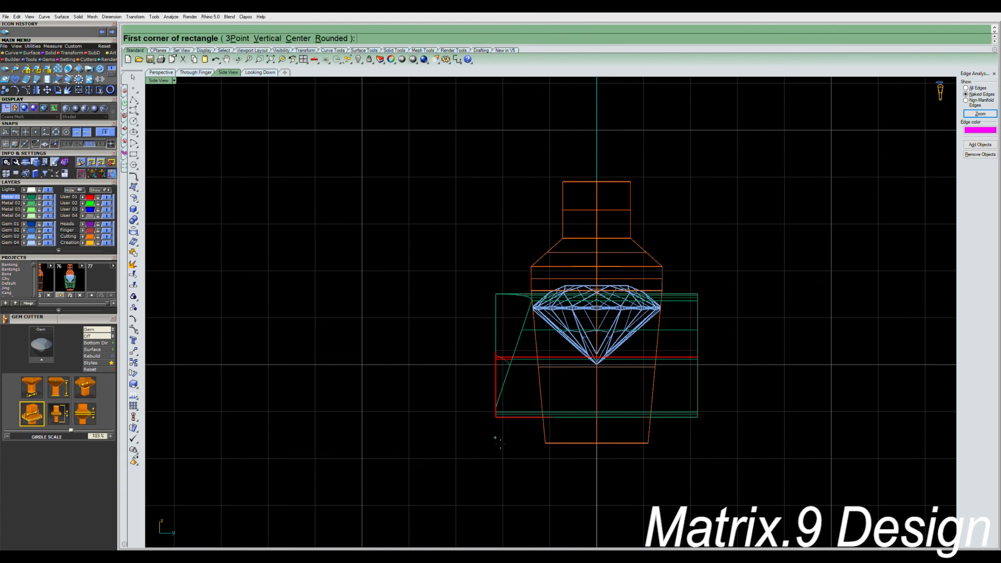
{"action": "type", "text": "p"}
{"action": "key", "text": "Return"}
{"action": "left_click", "coordinate": [553, 273]}
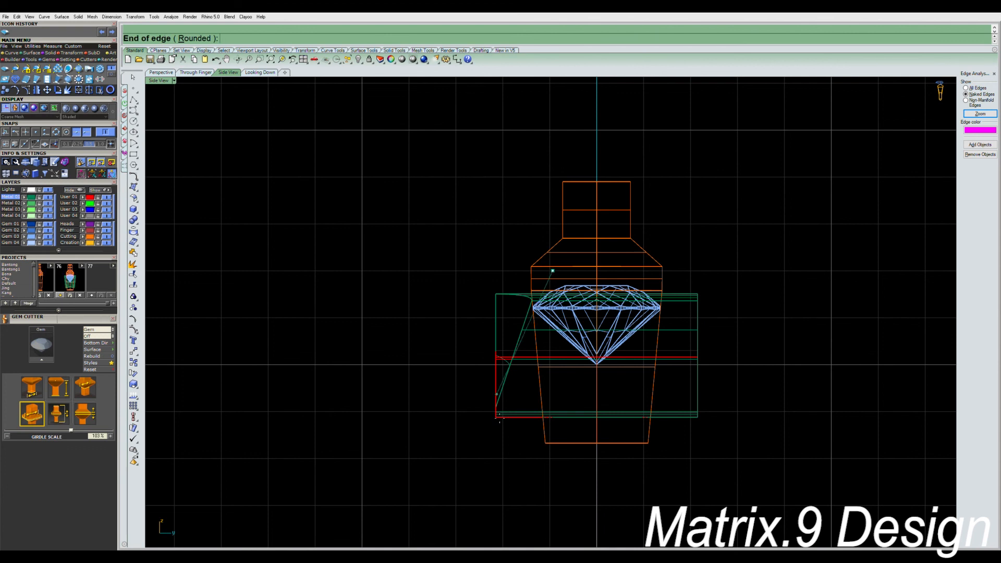
{"action": "left_click", "coordinate": [486, 465]}
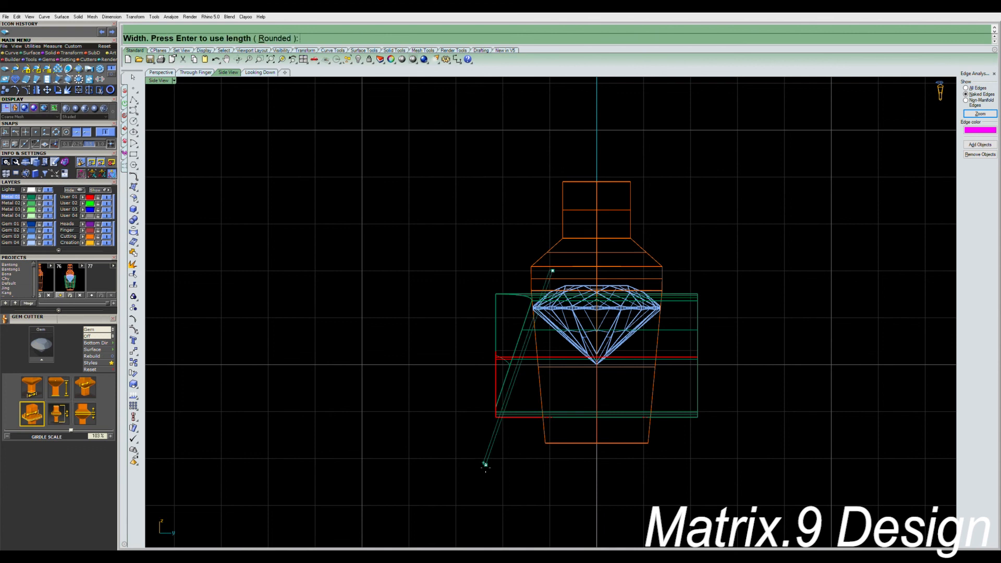
{"action": "left_click", "coordinate": [374, 427]}
- Nudge the tilted rectangle horizontally toward the diamond so it overlaps further into the base block
{"action": "left_click", "coordinate": [380, 428]}
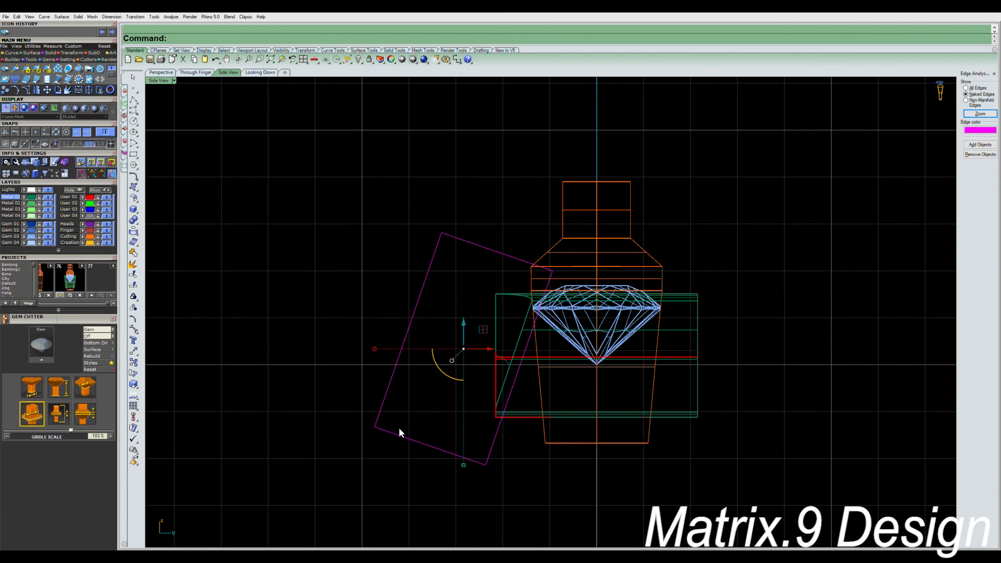
{"action": "key", "text": "Right"}
{"action": "key", "text": "Right"}
{"action": "key", "text": "Right"}
{"action": "key", "text": "Right"}
{"action": "key", "text": "Right"}
{"action": "key", "text": "Right"}
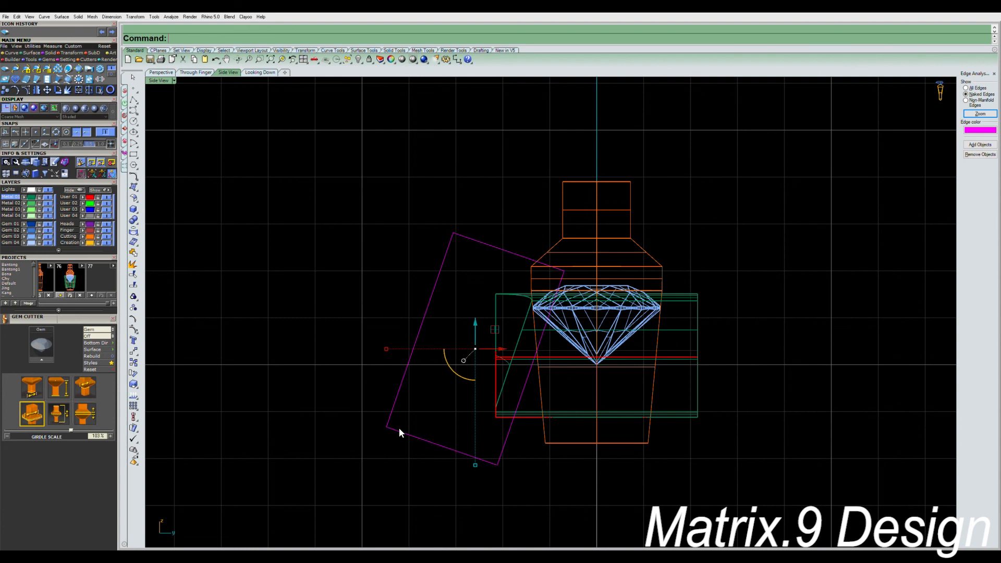
{"action": "key", "text": "Right"}
{"action": "key", "text": "alt+Right"}
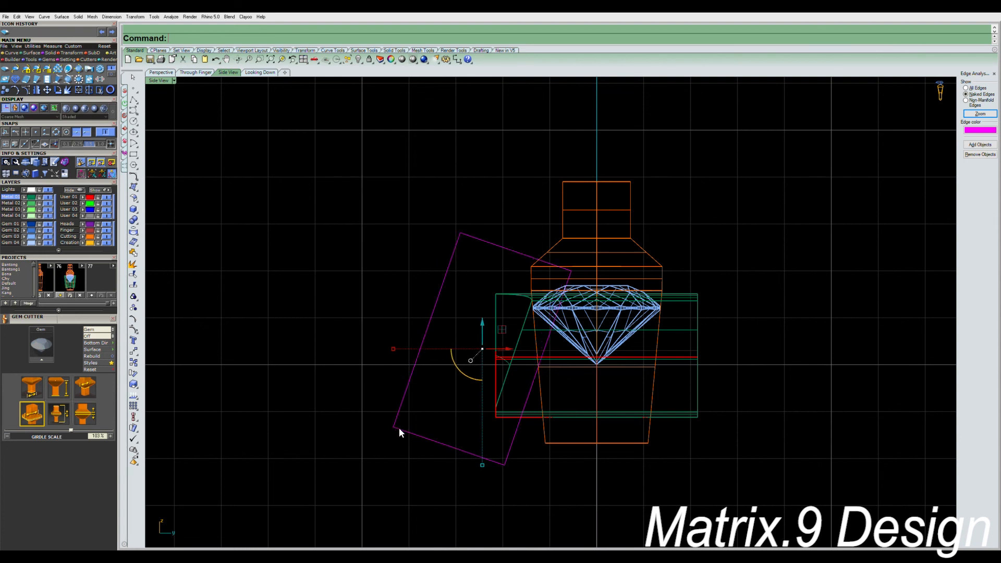
{"action": "scroll", "coordinate": [540, 500], "scroll_direction": "down", "scroll_amount": 4}
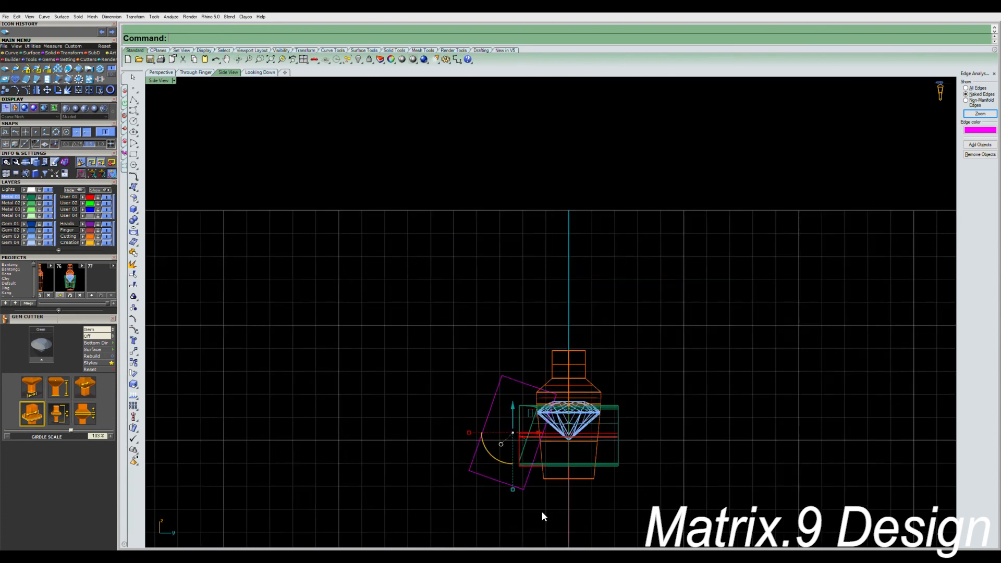
{"action": "key", "text": "Escape"}
- Measure the horizontal distance along the base block's lower edge from its outer corner to the tilted rectangle's edge
{"action": "right_click_drag", "start_coordinate": [517, 428], "coordinate": [510, 386]}
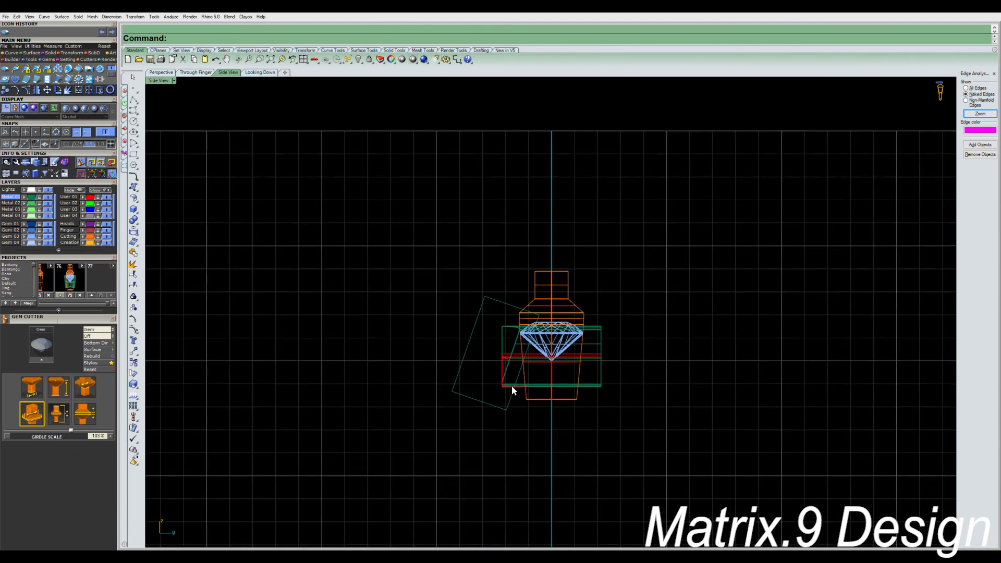
{"action": "right_click", "coordinate": [514, 387]}
{"action": "scroll", "coordinate": [512, 386], "scroll_direction": "up", "scroll_amount": 6}
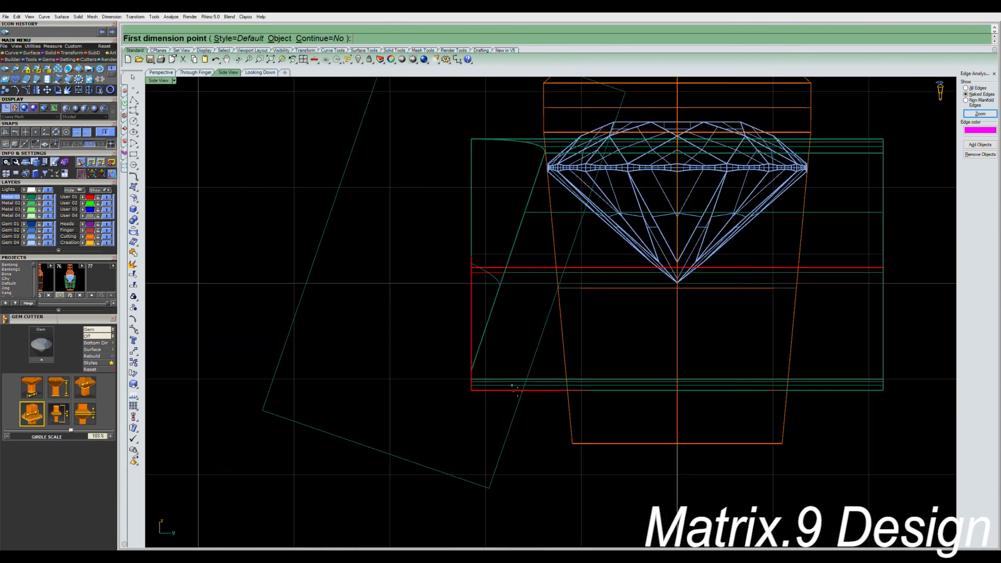
{"action": "left_click", "coordinate": [471, 395]}
{"action": "left_click", "coordinate": [526, 395]}
{"action": "scroll", "coordinate": [525, 392], "scroll_direction": "down", "scroll_amount": 6}
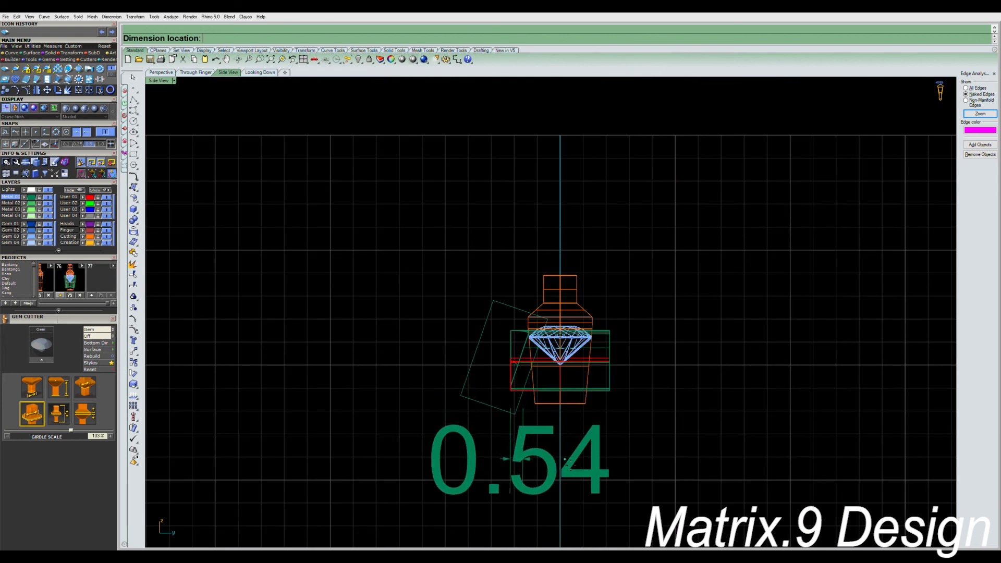